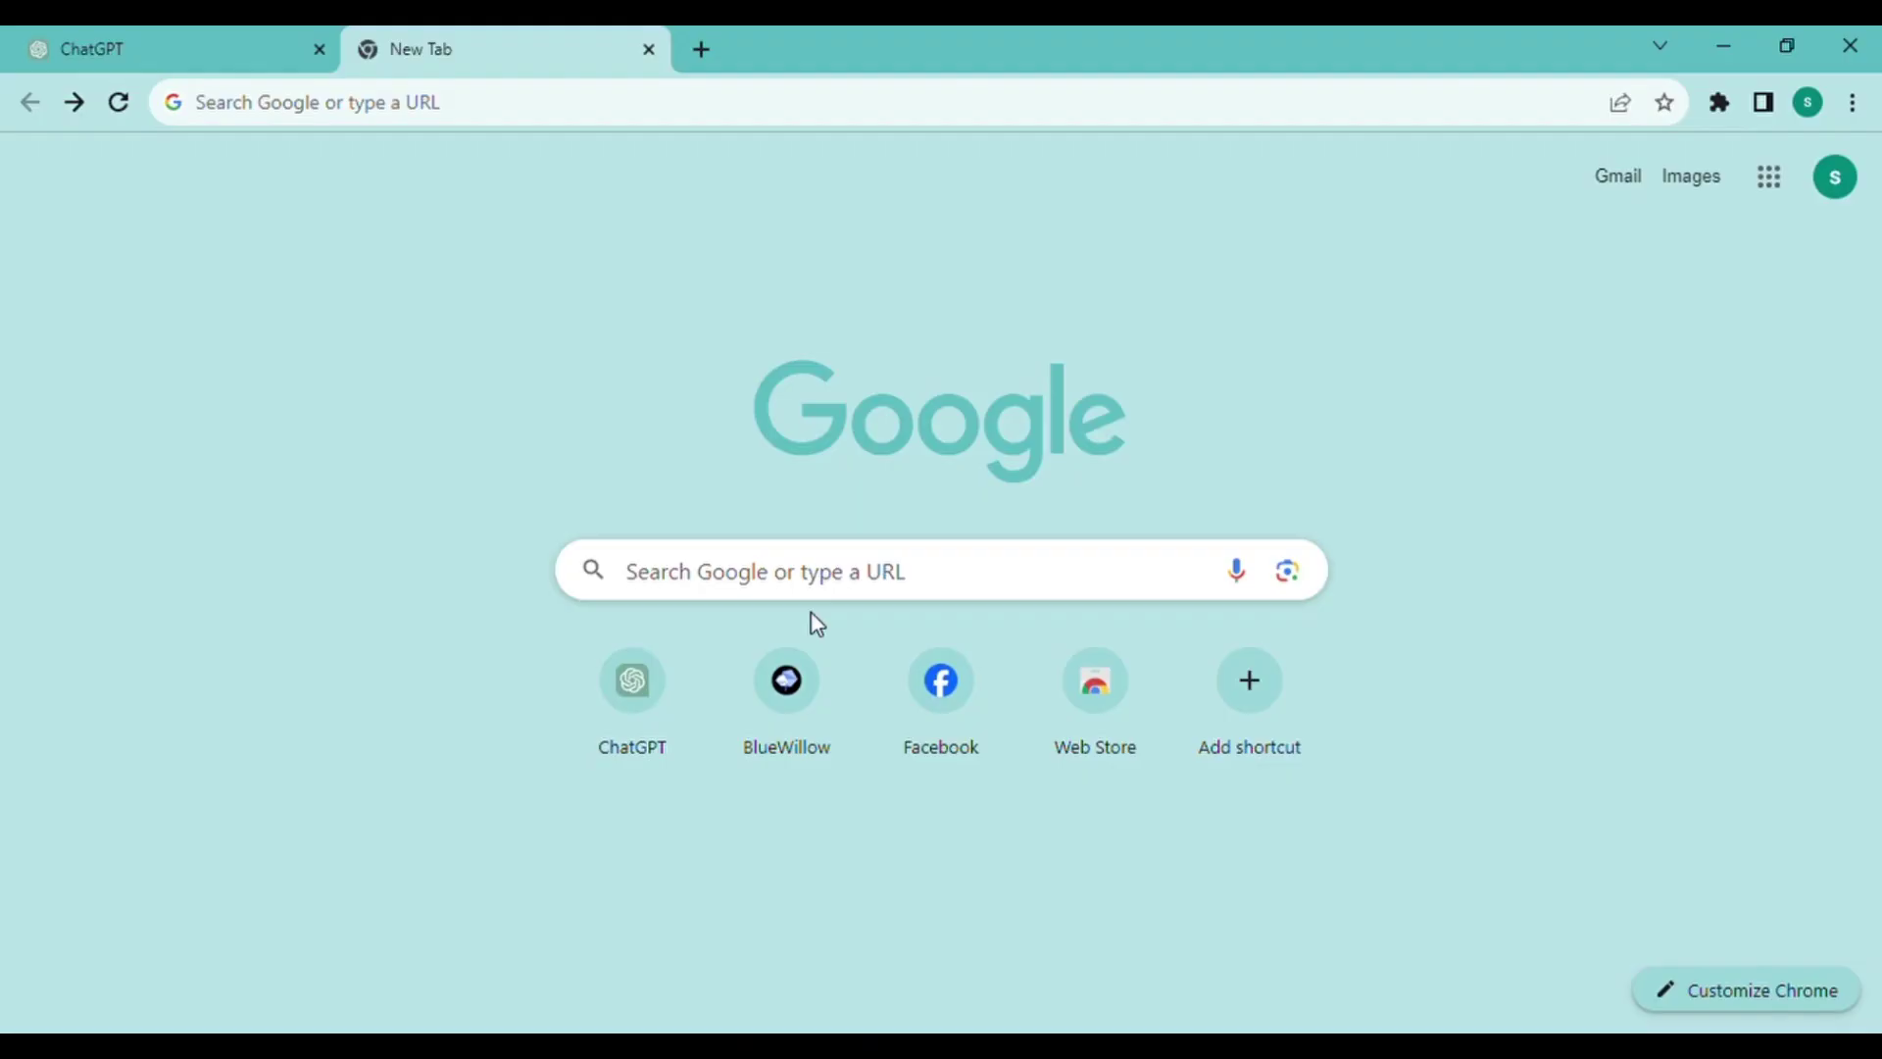
- Search Google for 'gravity write', open gravitywrite.com and start signing in with Google
click(722, 583)
text(gravity write)
key(Return)
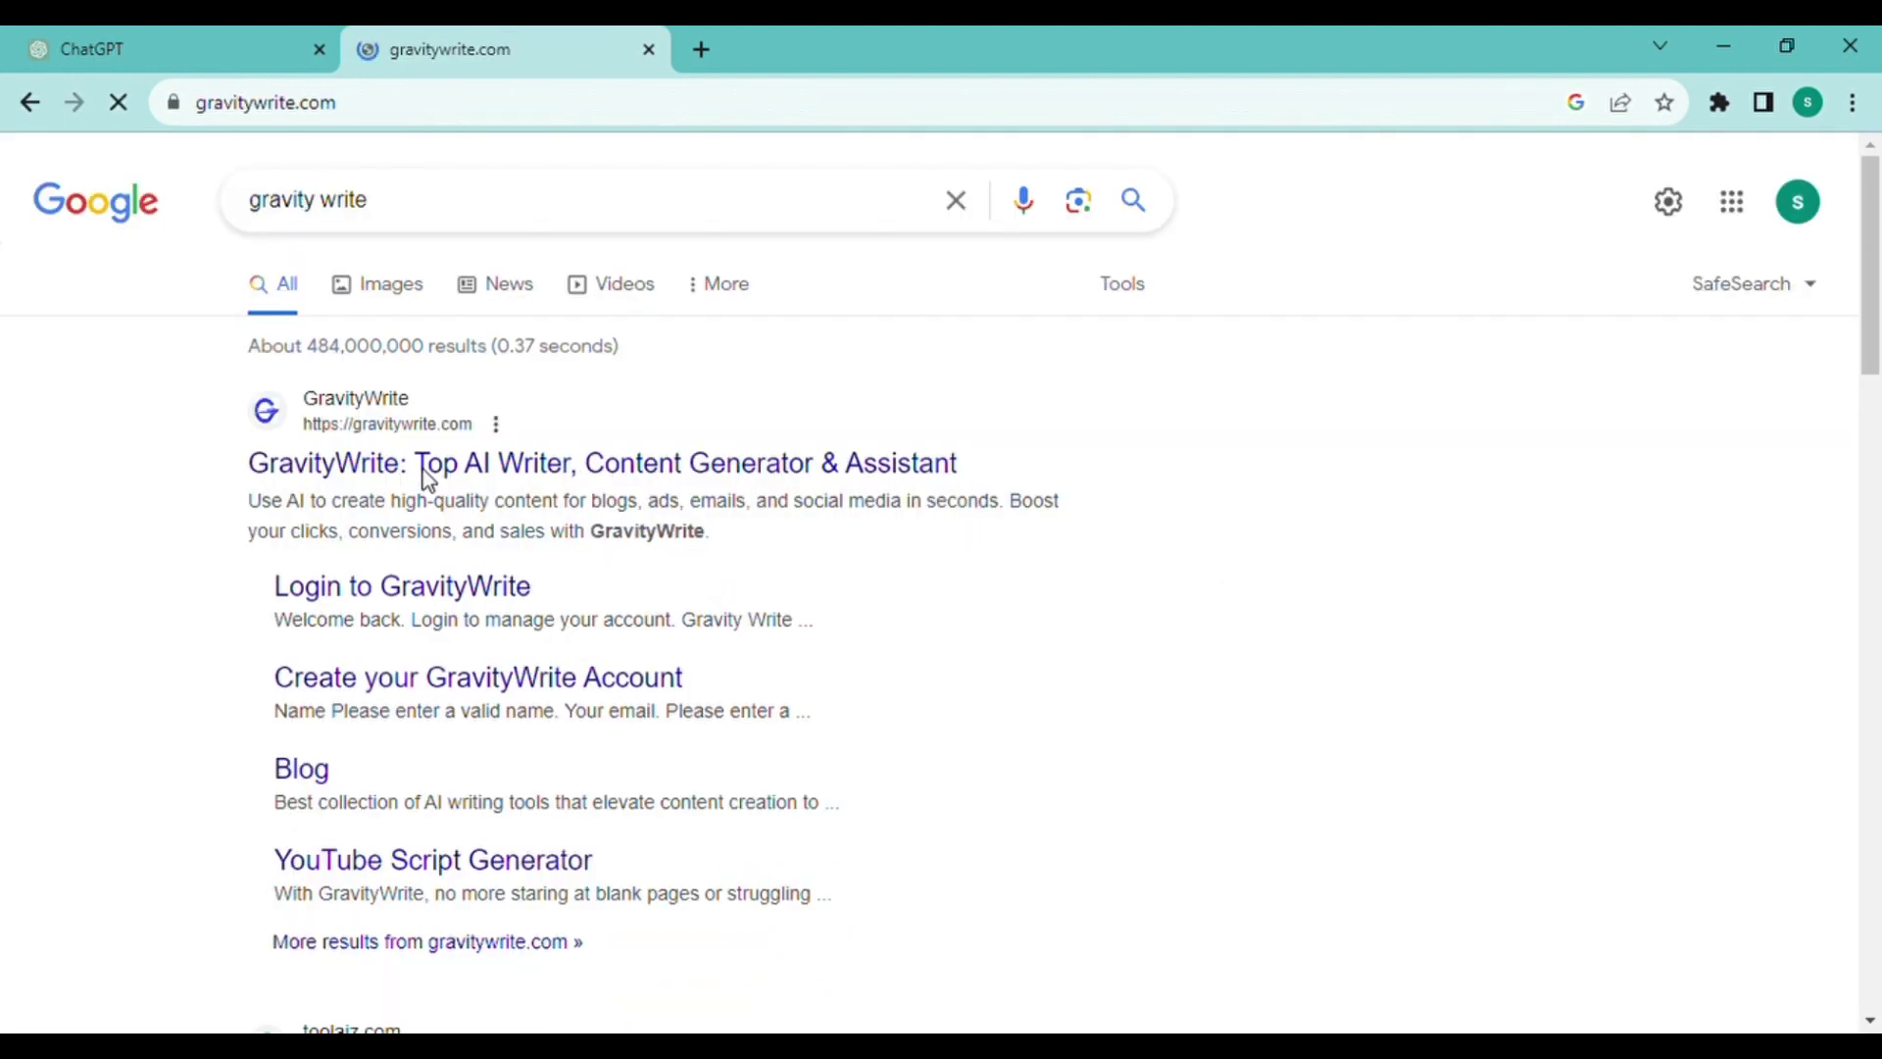
click(427, 468)
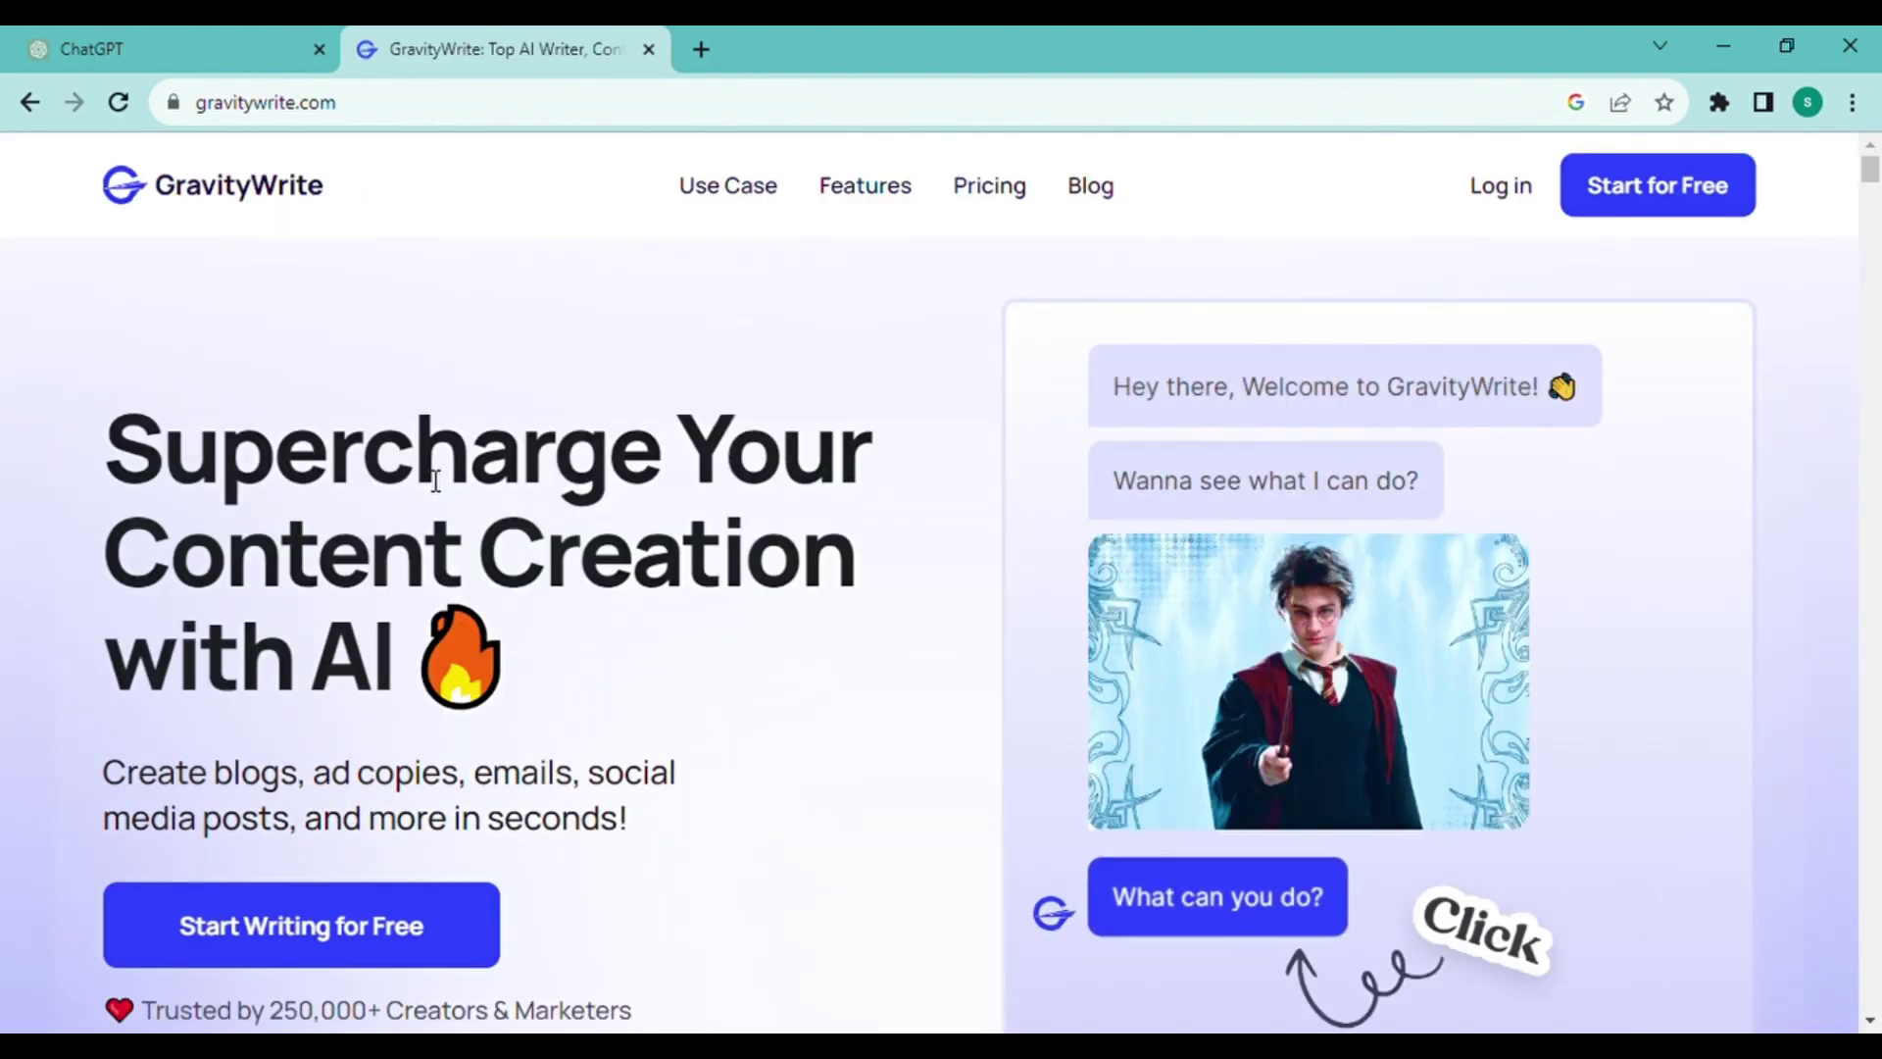
click(299, 924)
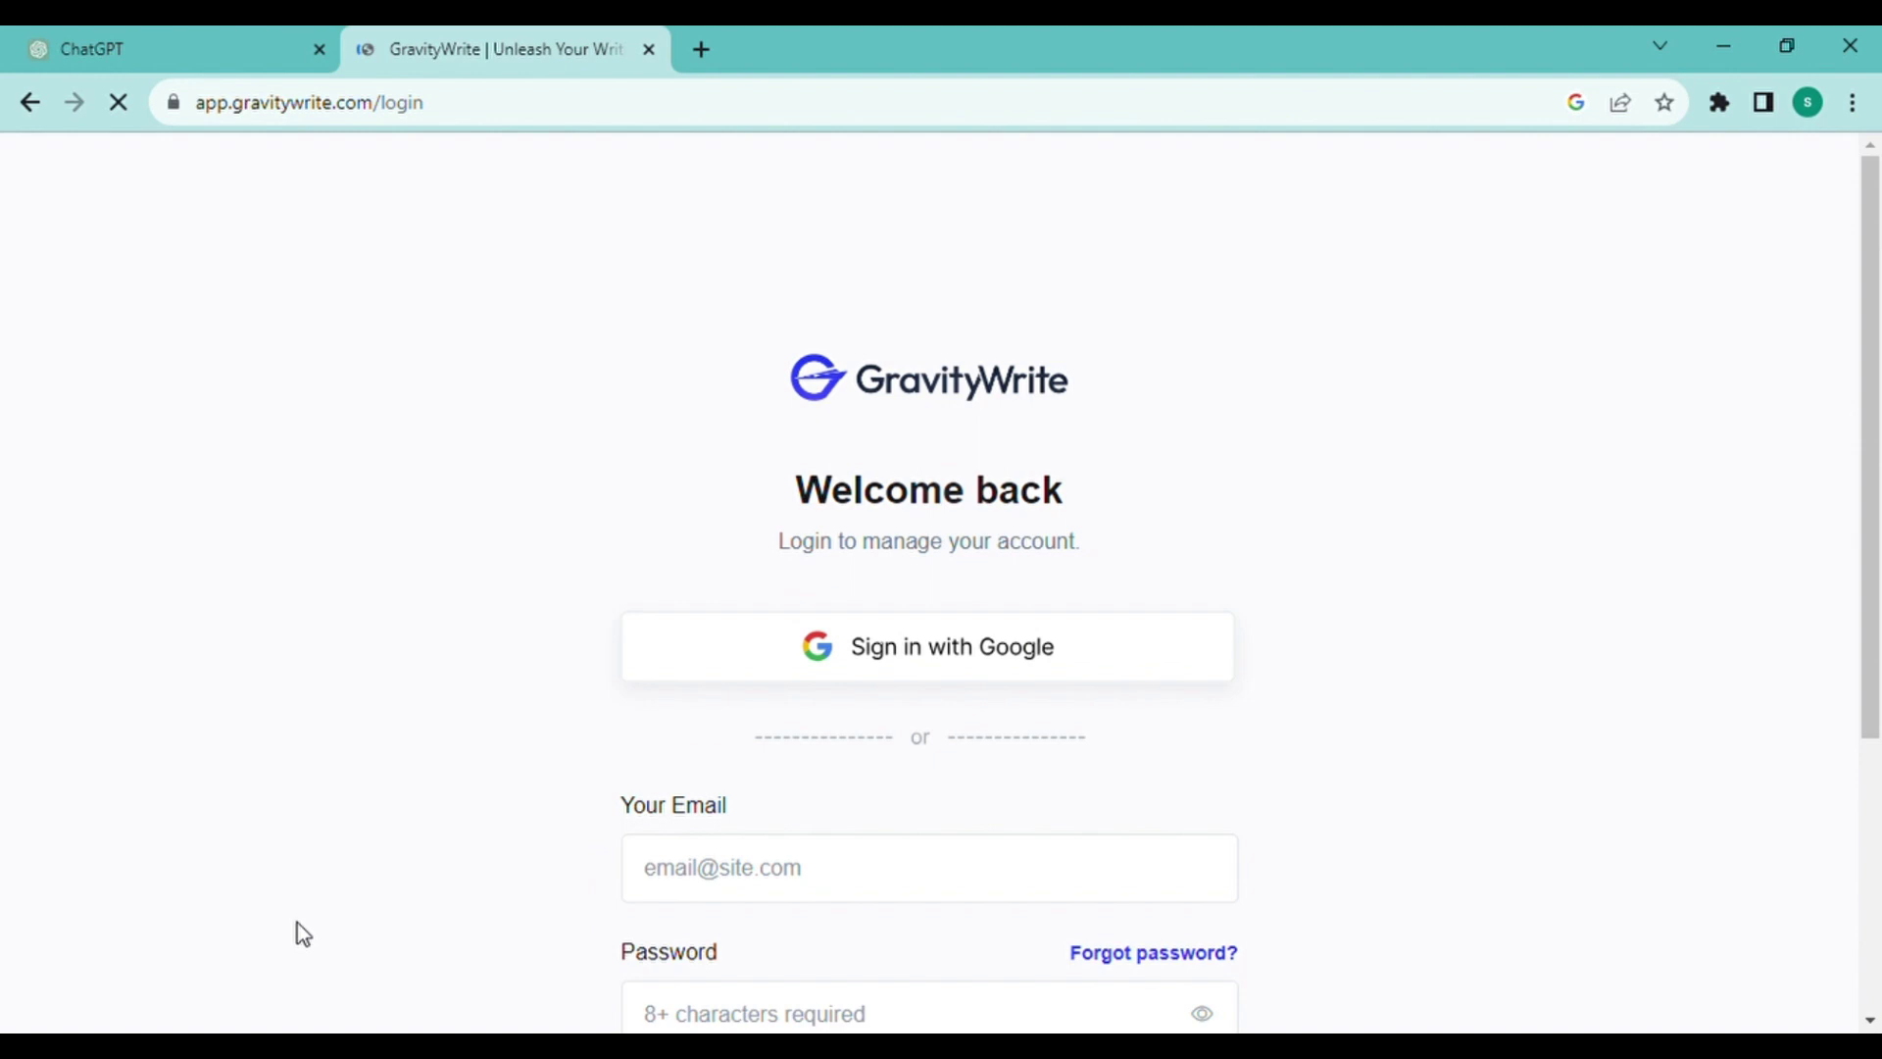
click(944, 661)
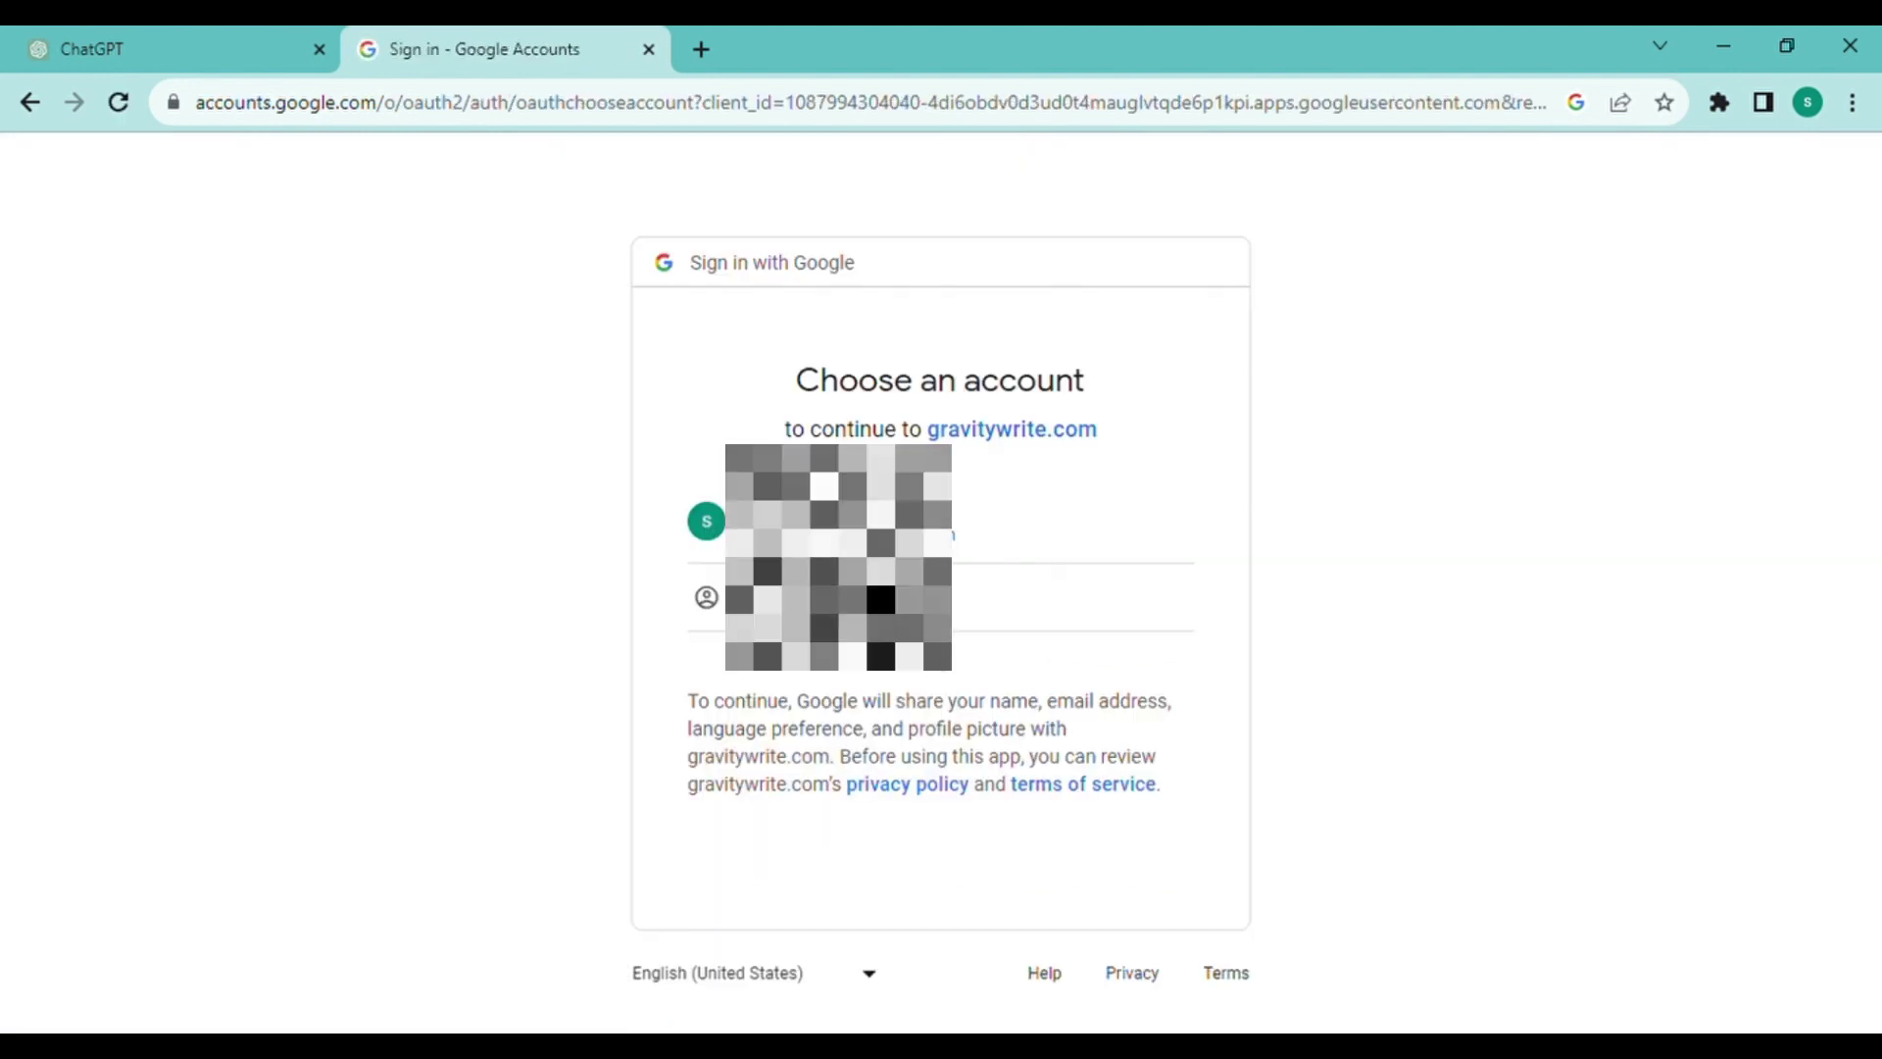
- Finish the Google sign-in, then open Movie Trailer Script under Film Making Tools
click(916, 539)
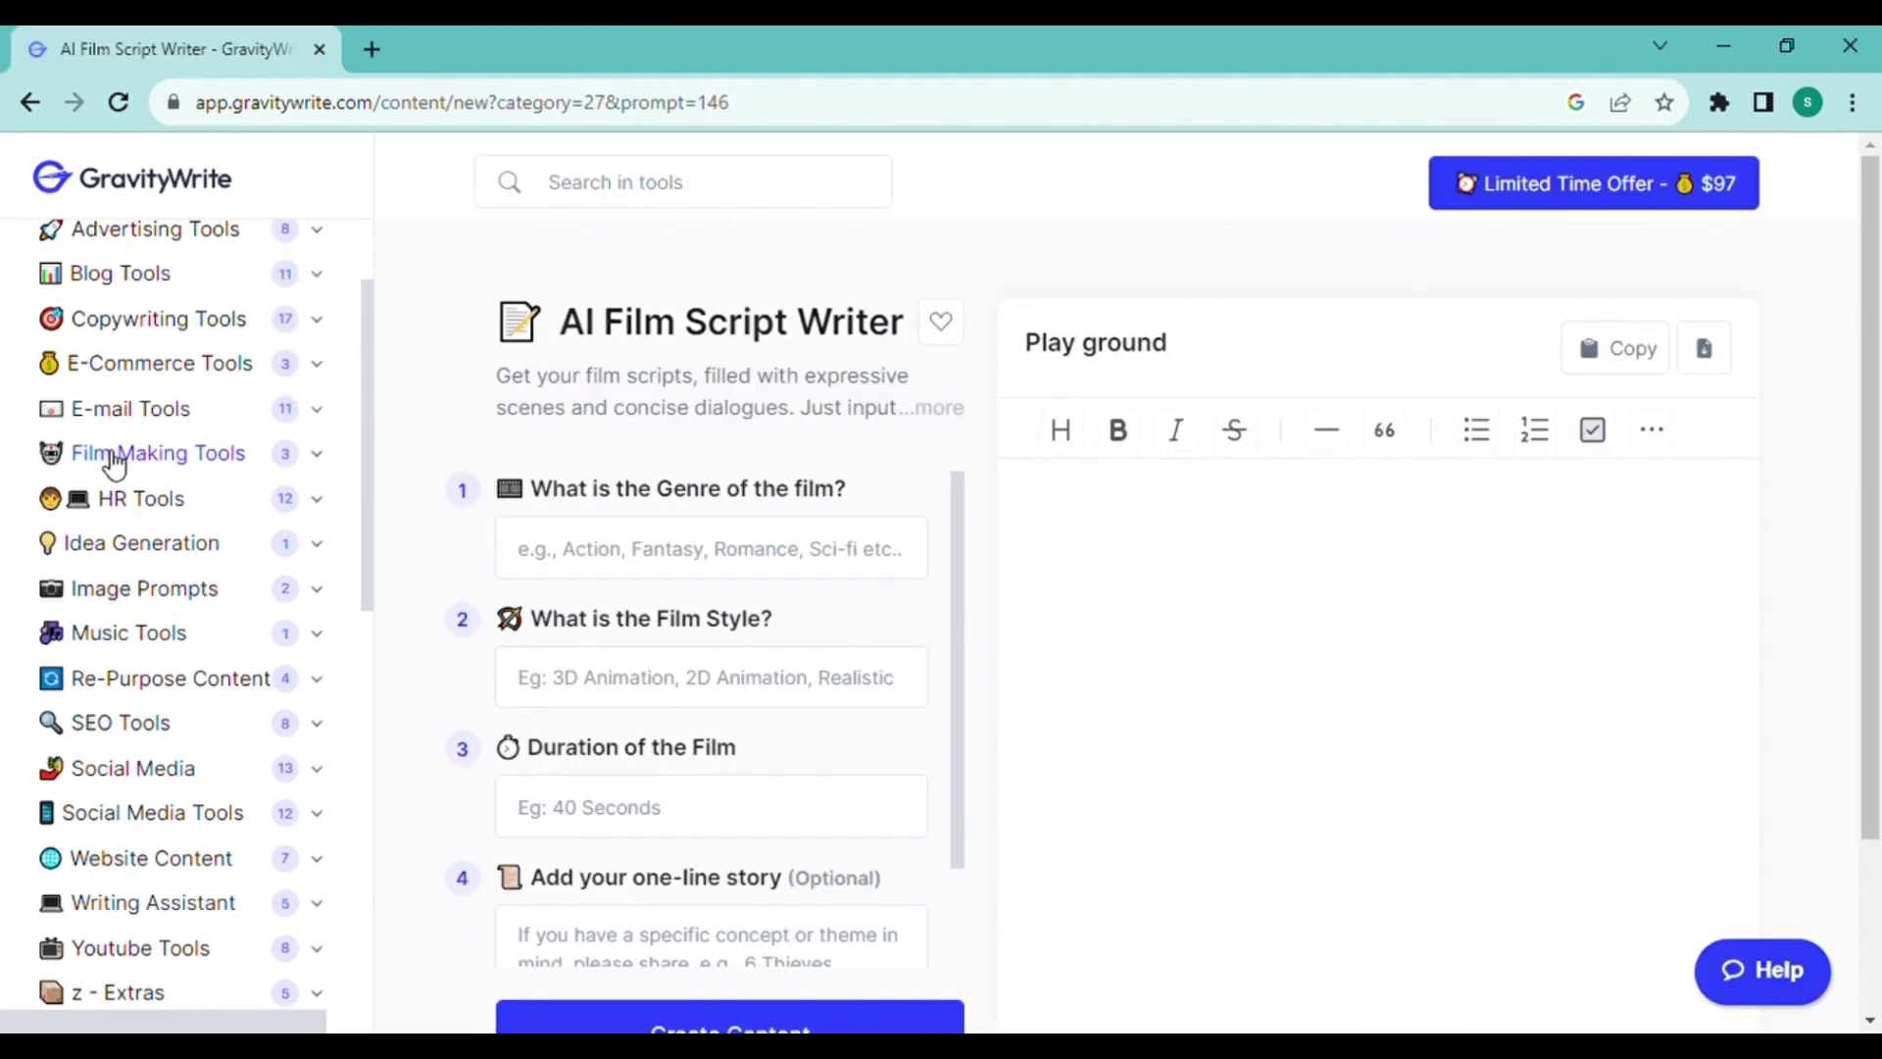
click(174, 463)
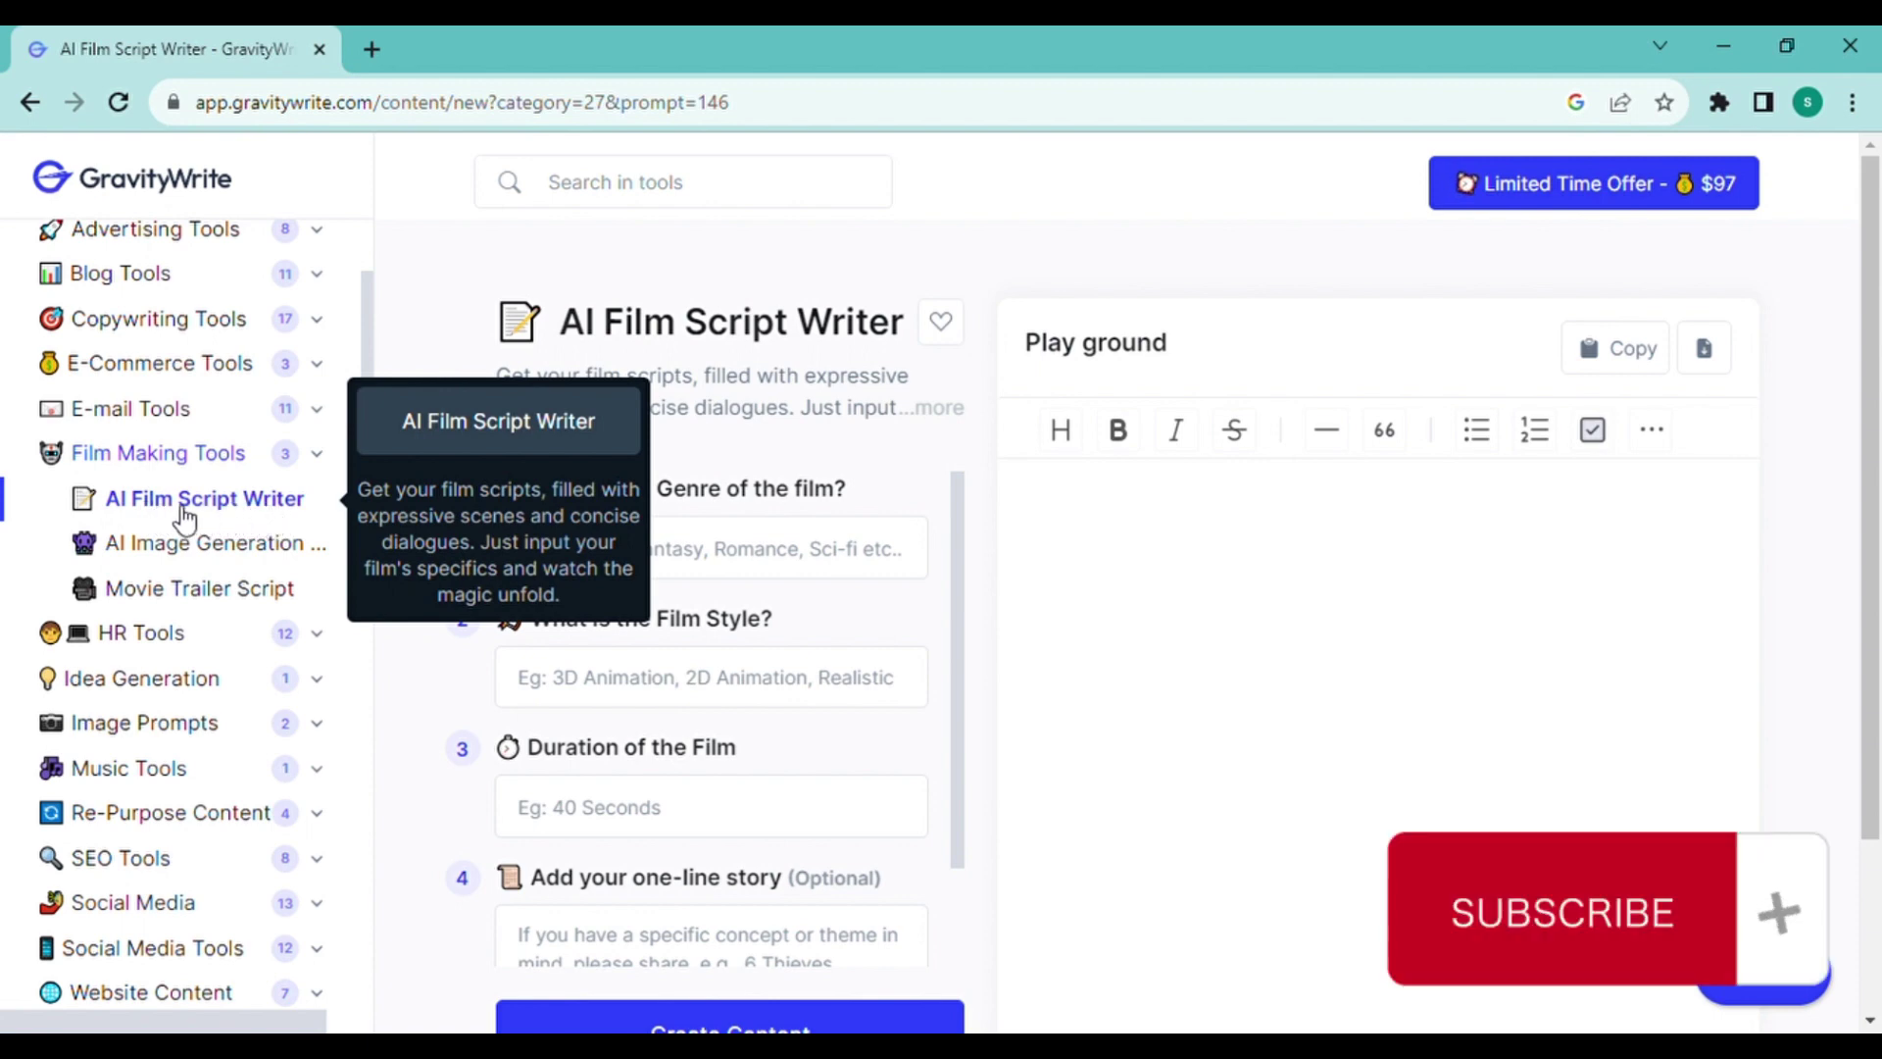
click(231, 599)
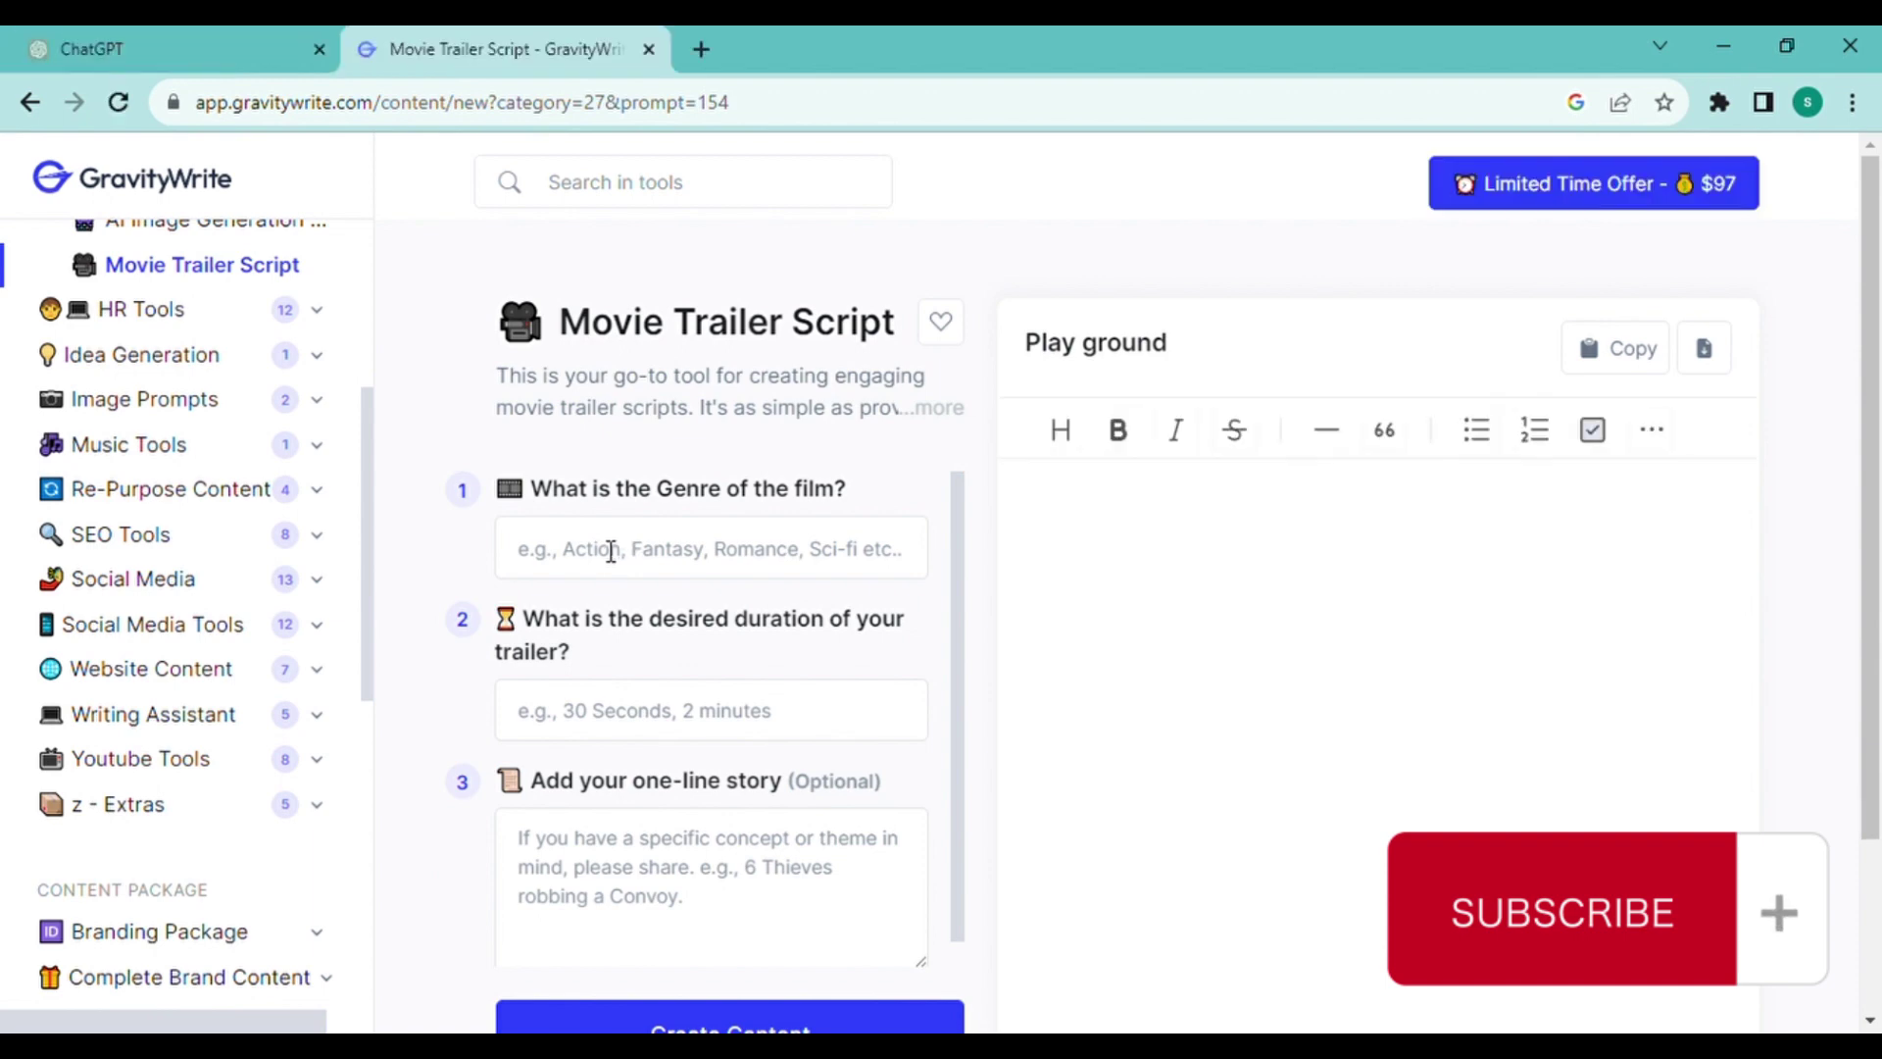
- Enter genre Zombies, duration 30 seconds and story 'Zombies enter into the mall'
click(608, 555)
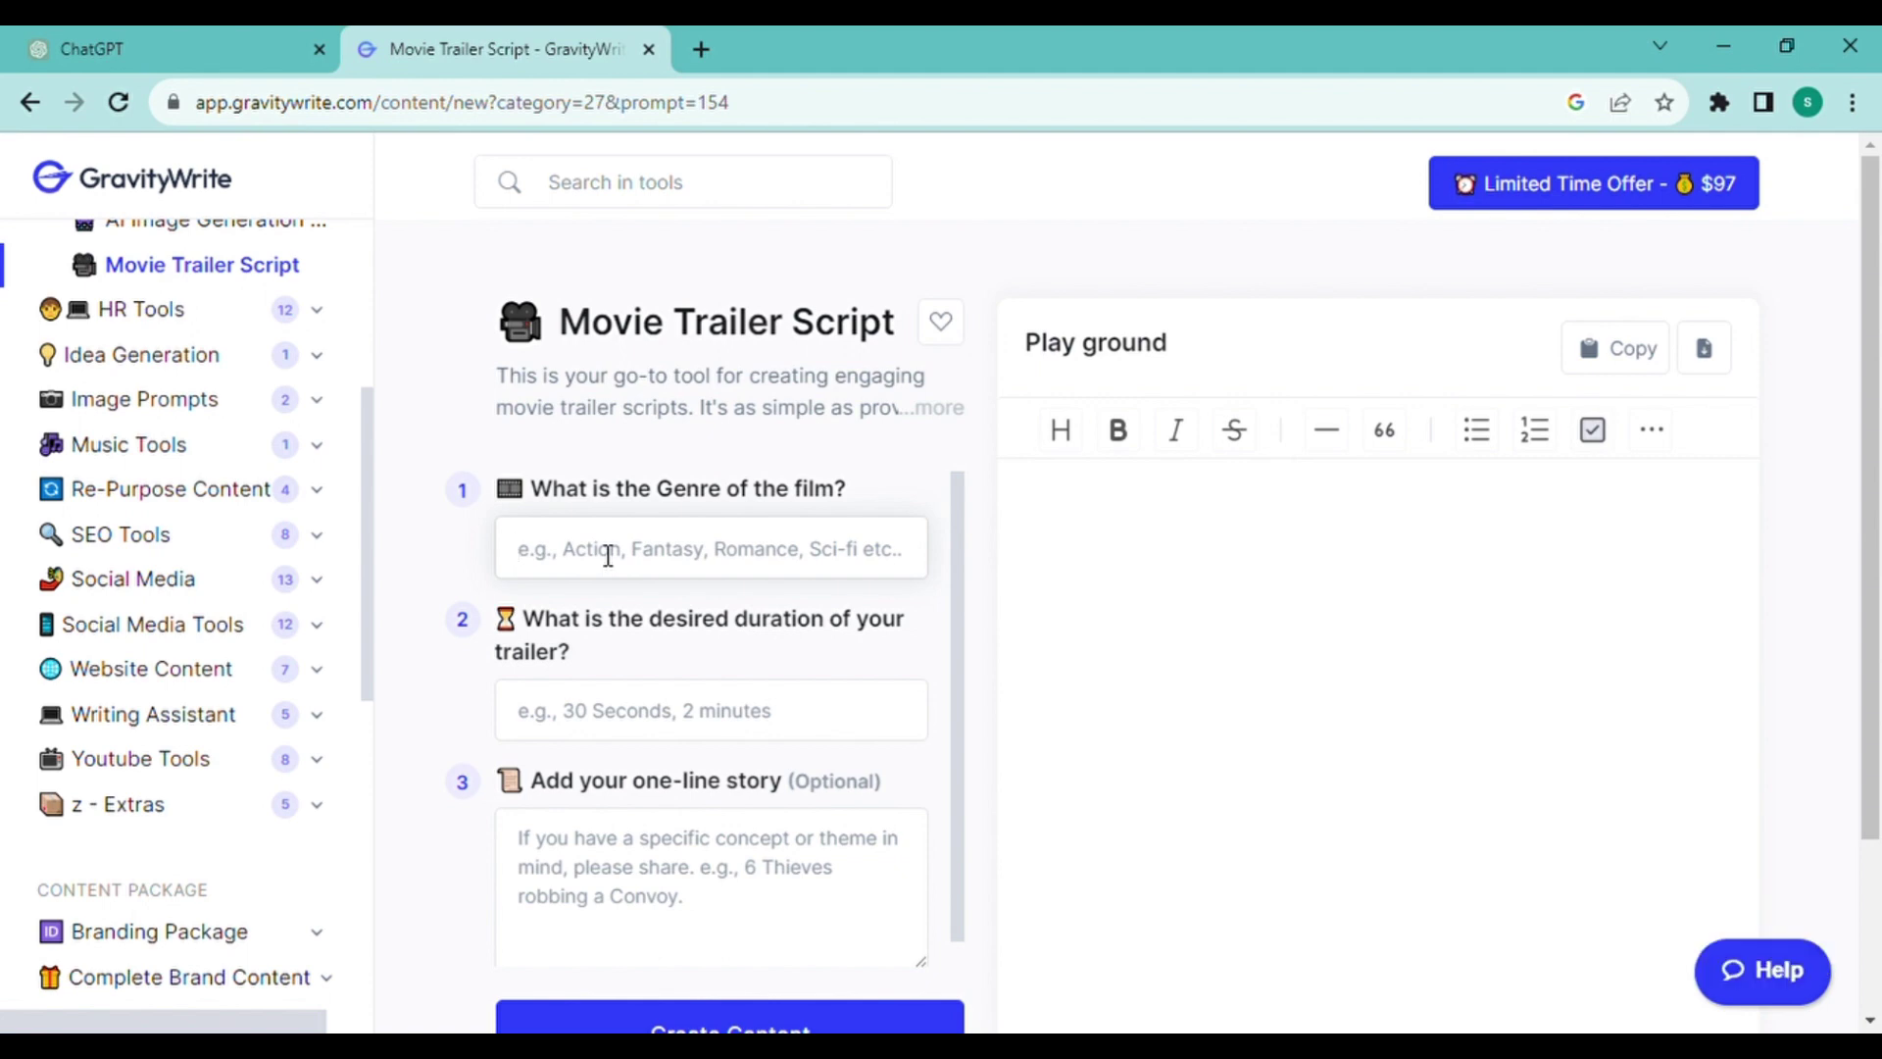
text(Zombies)
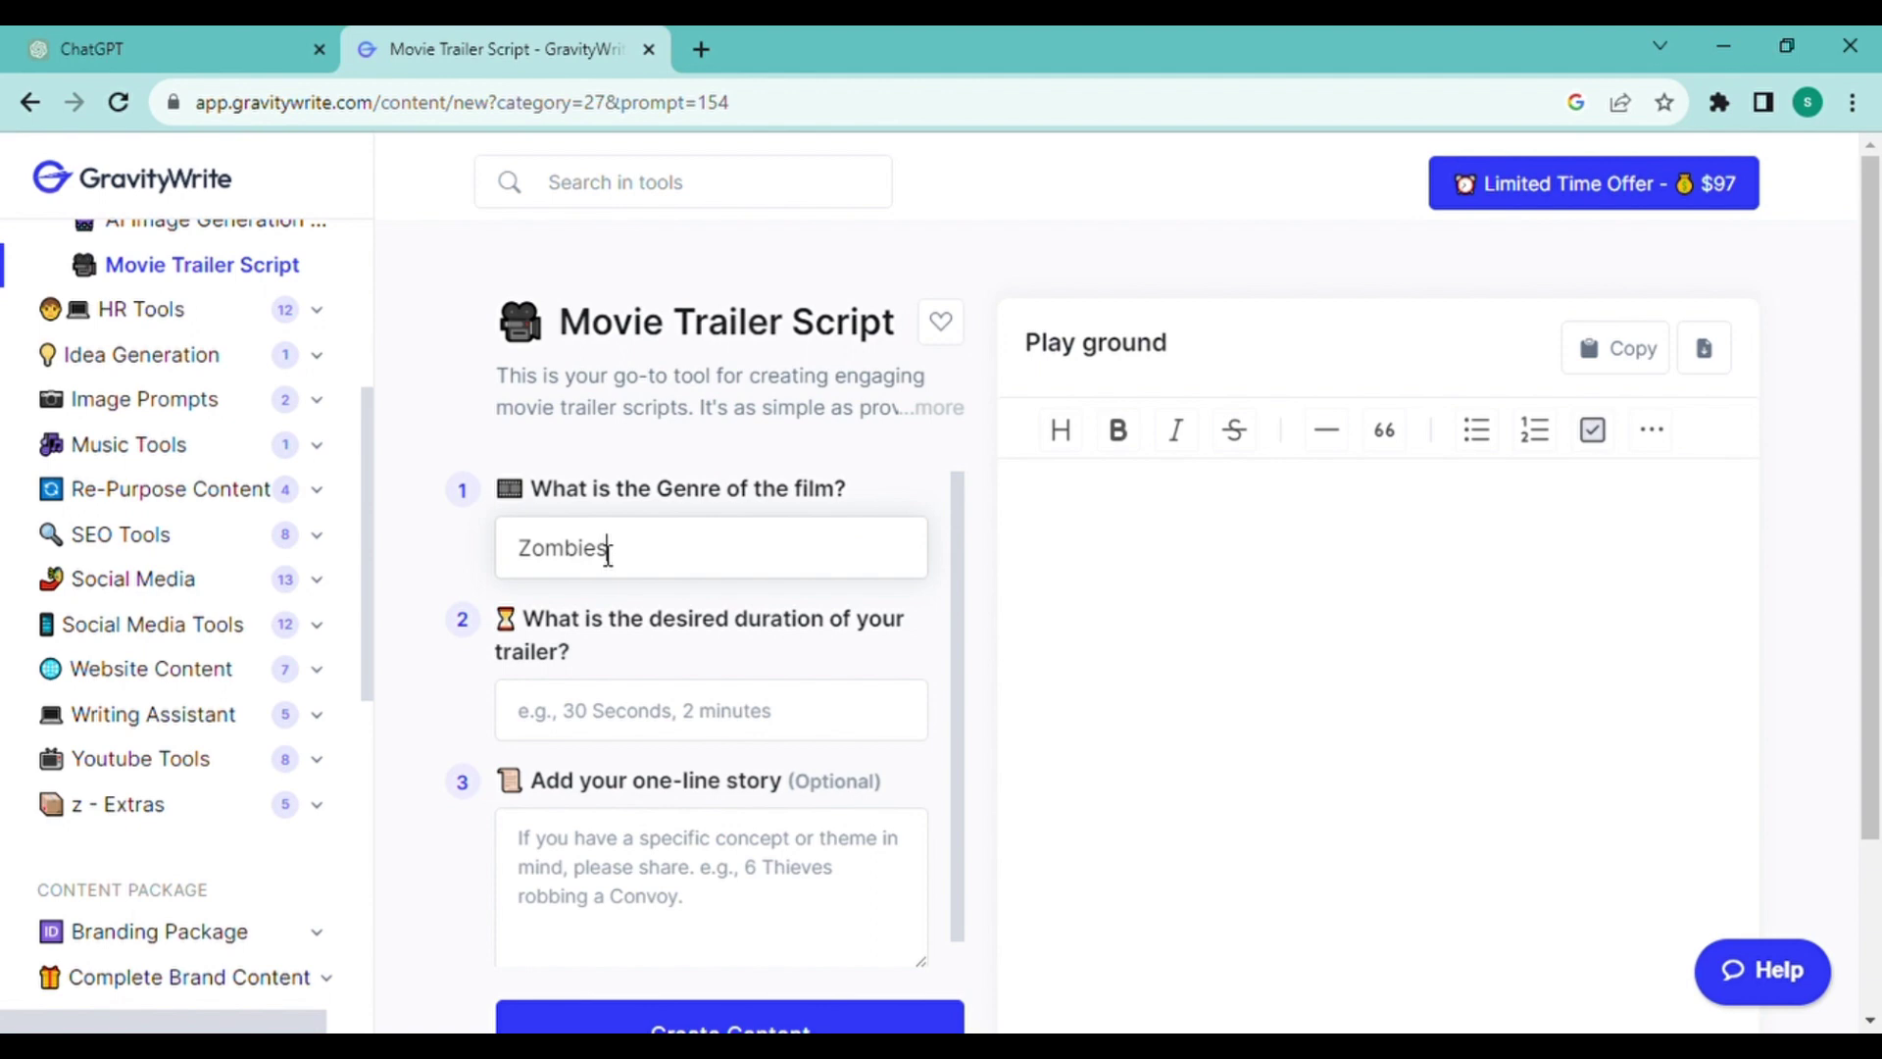
click(588, 713)
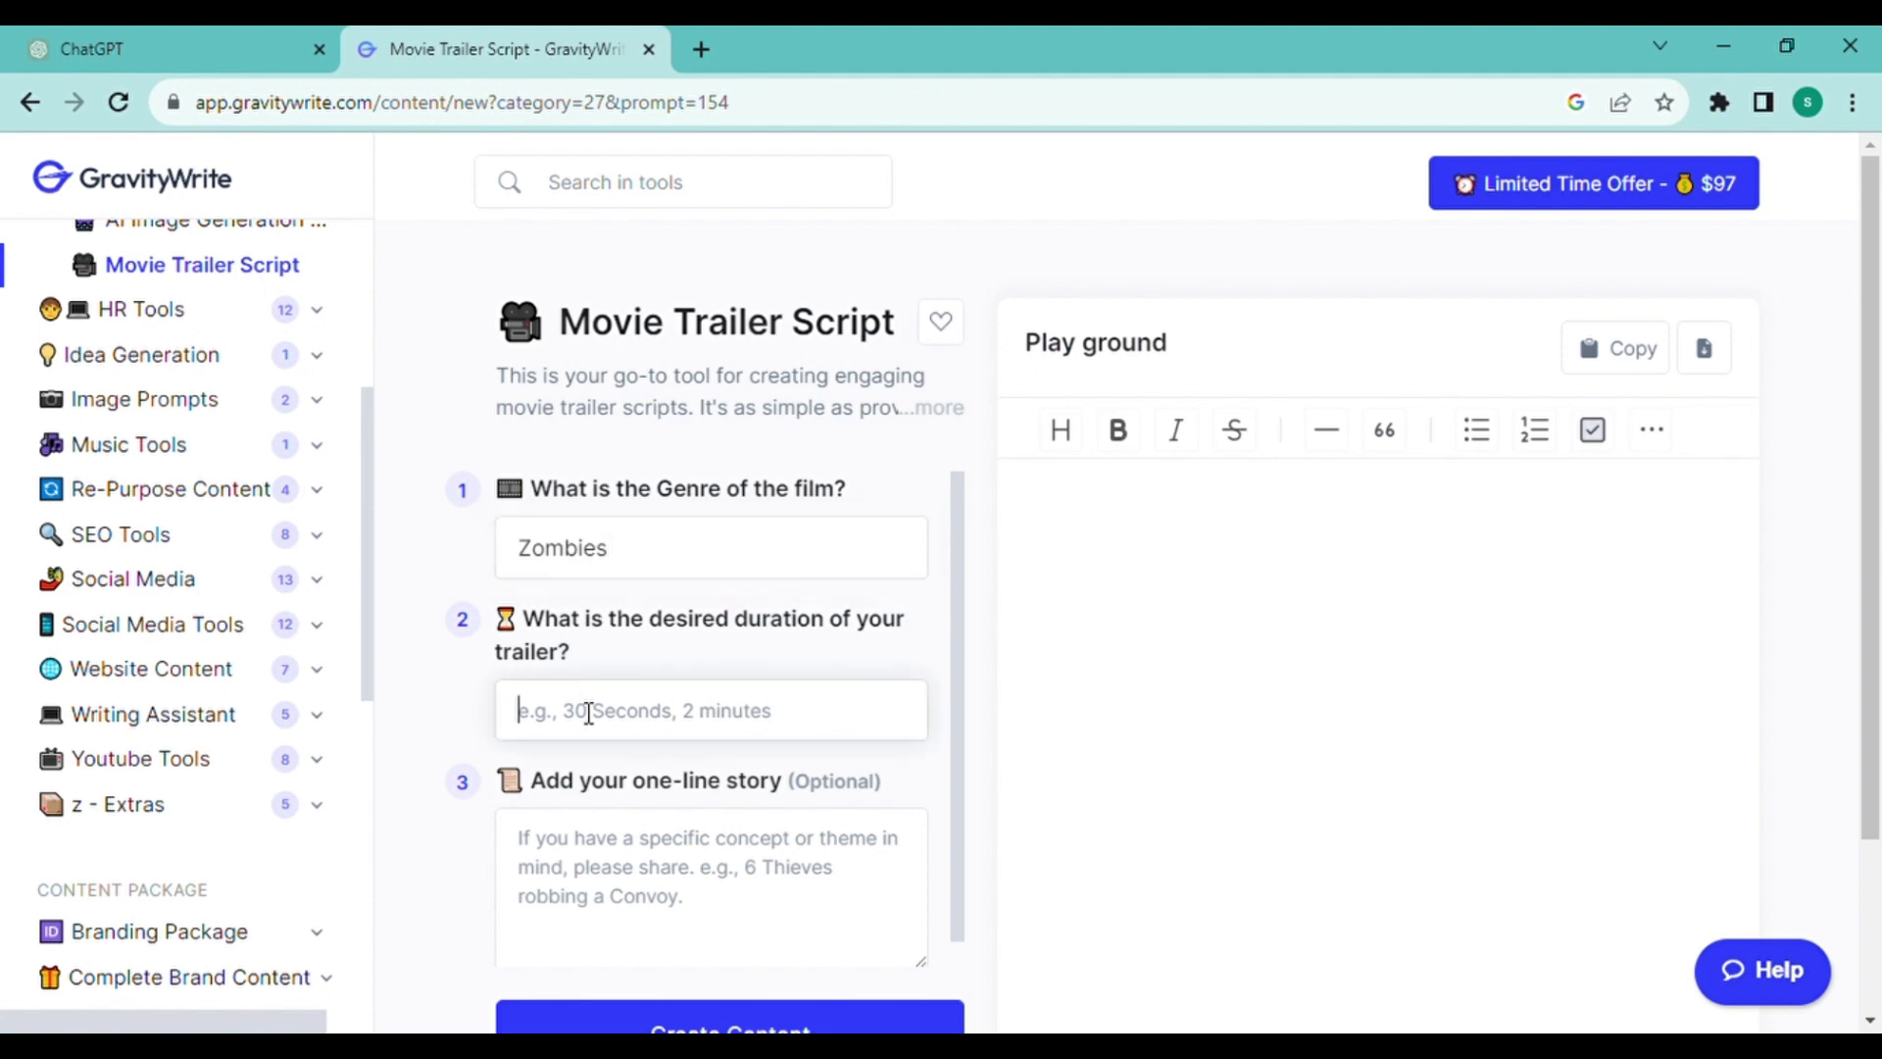
text(30 seconds)
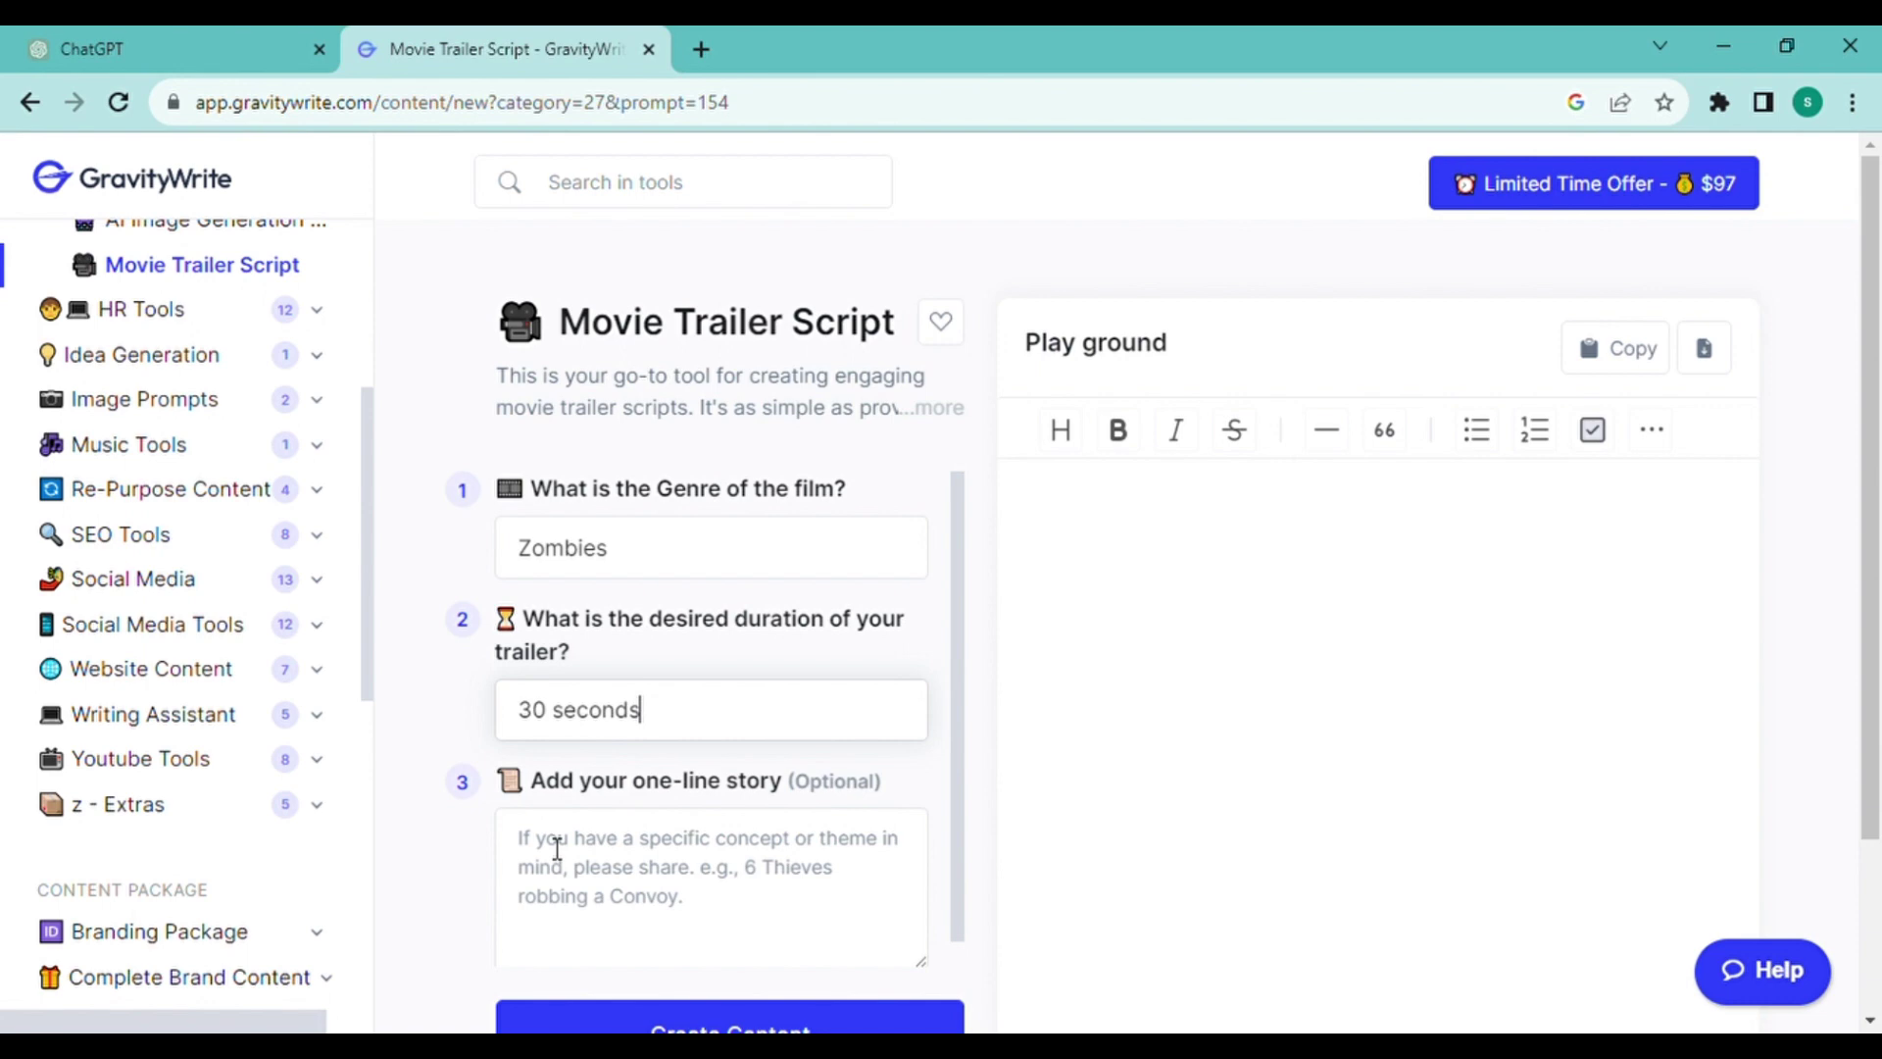
click(557, 849)
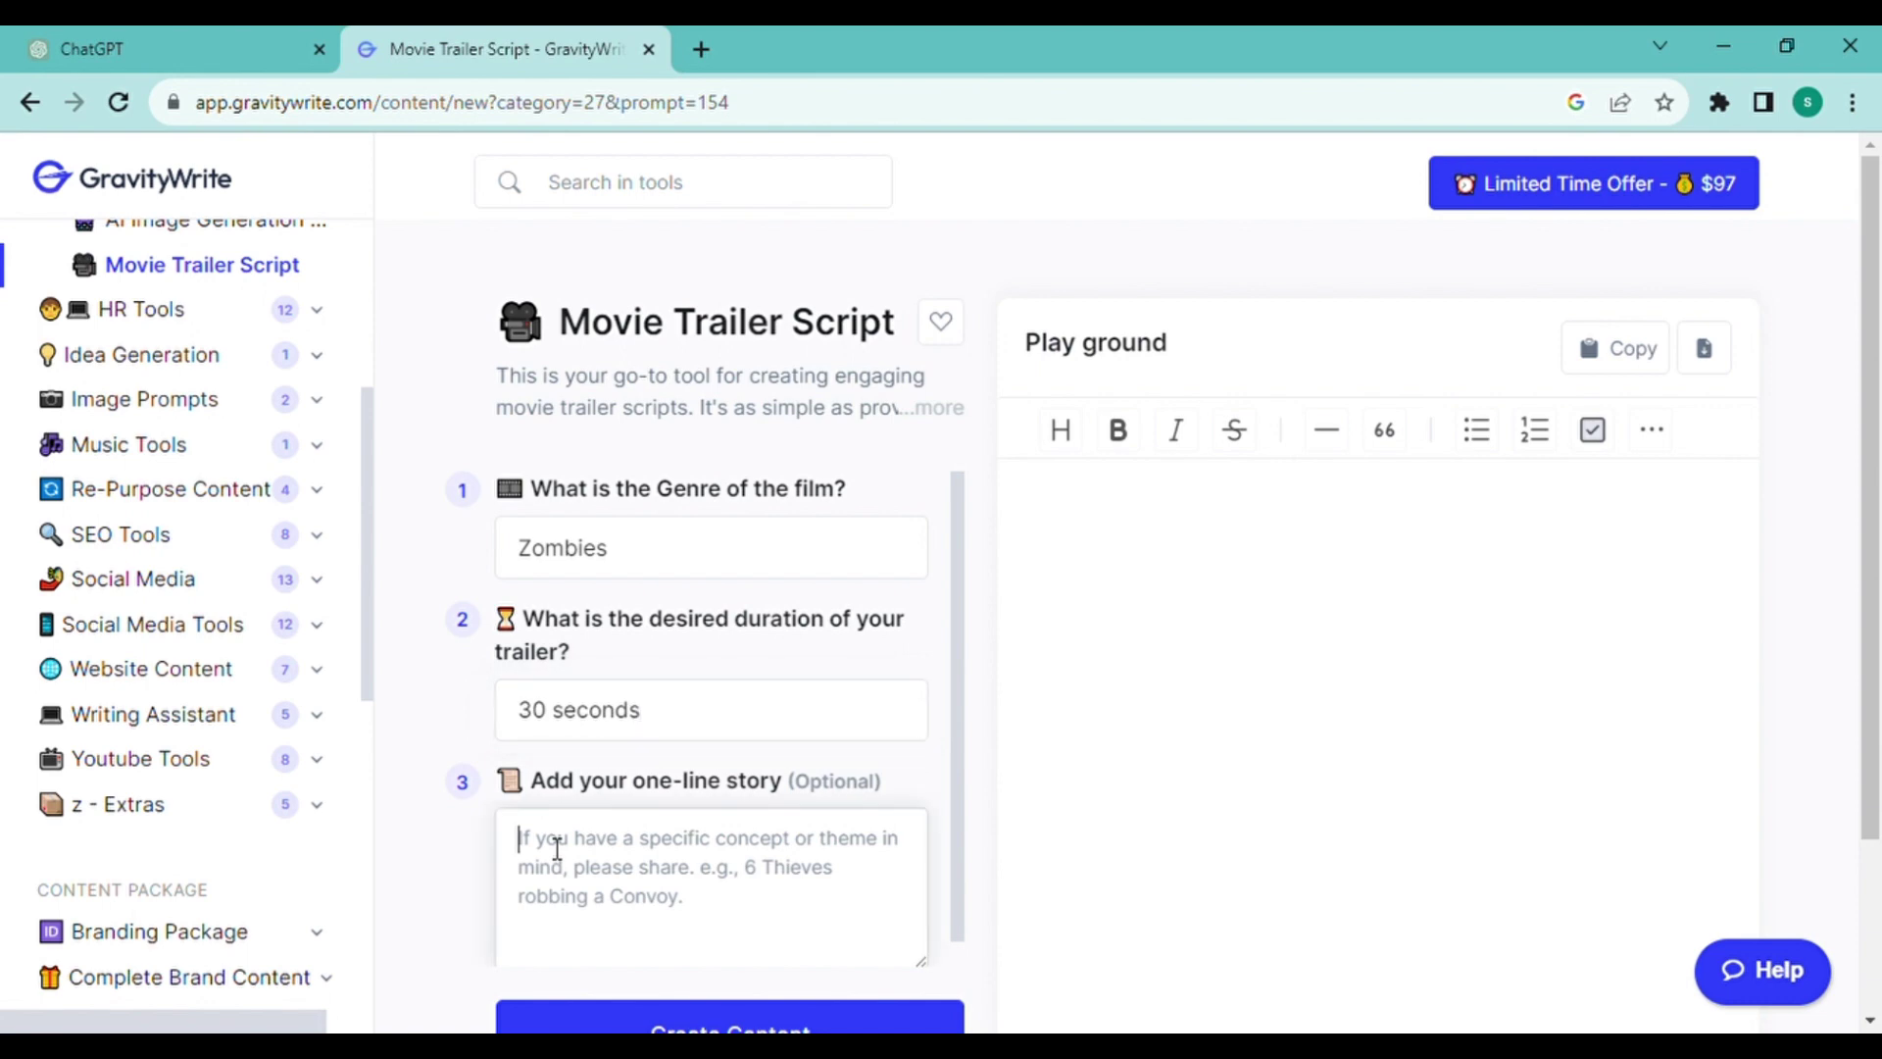
text(Zombi)
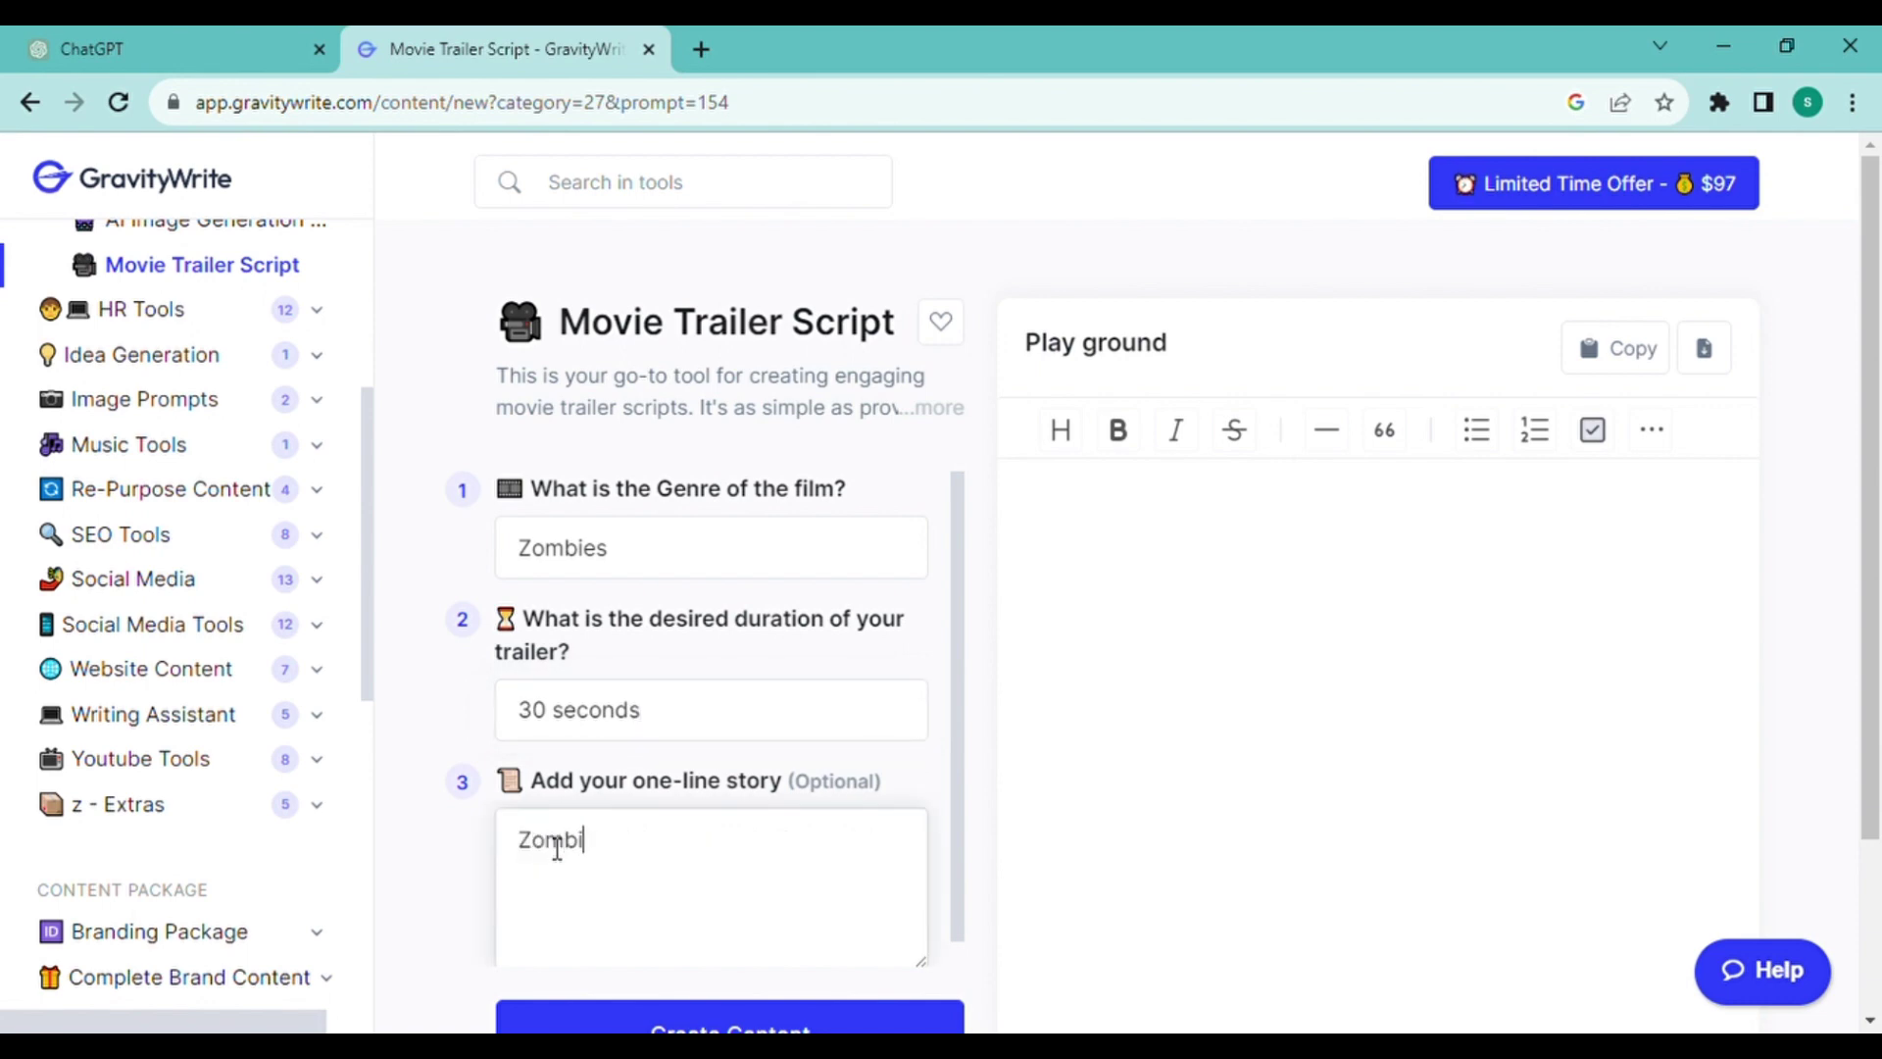
text(es enter into the mall)
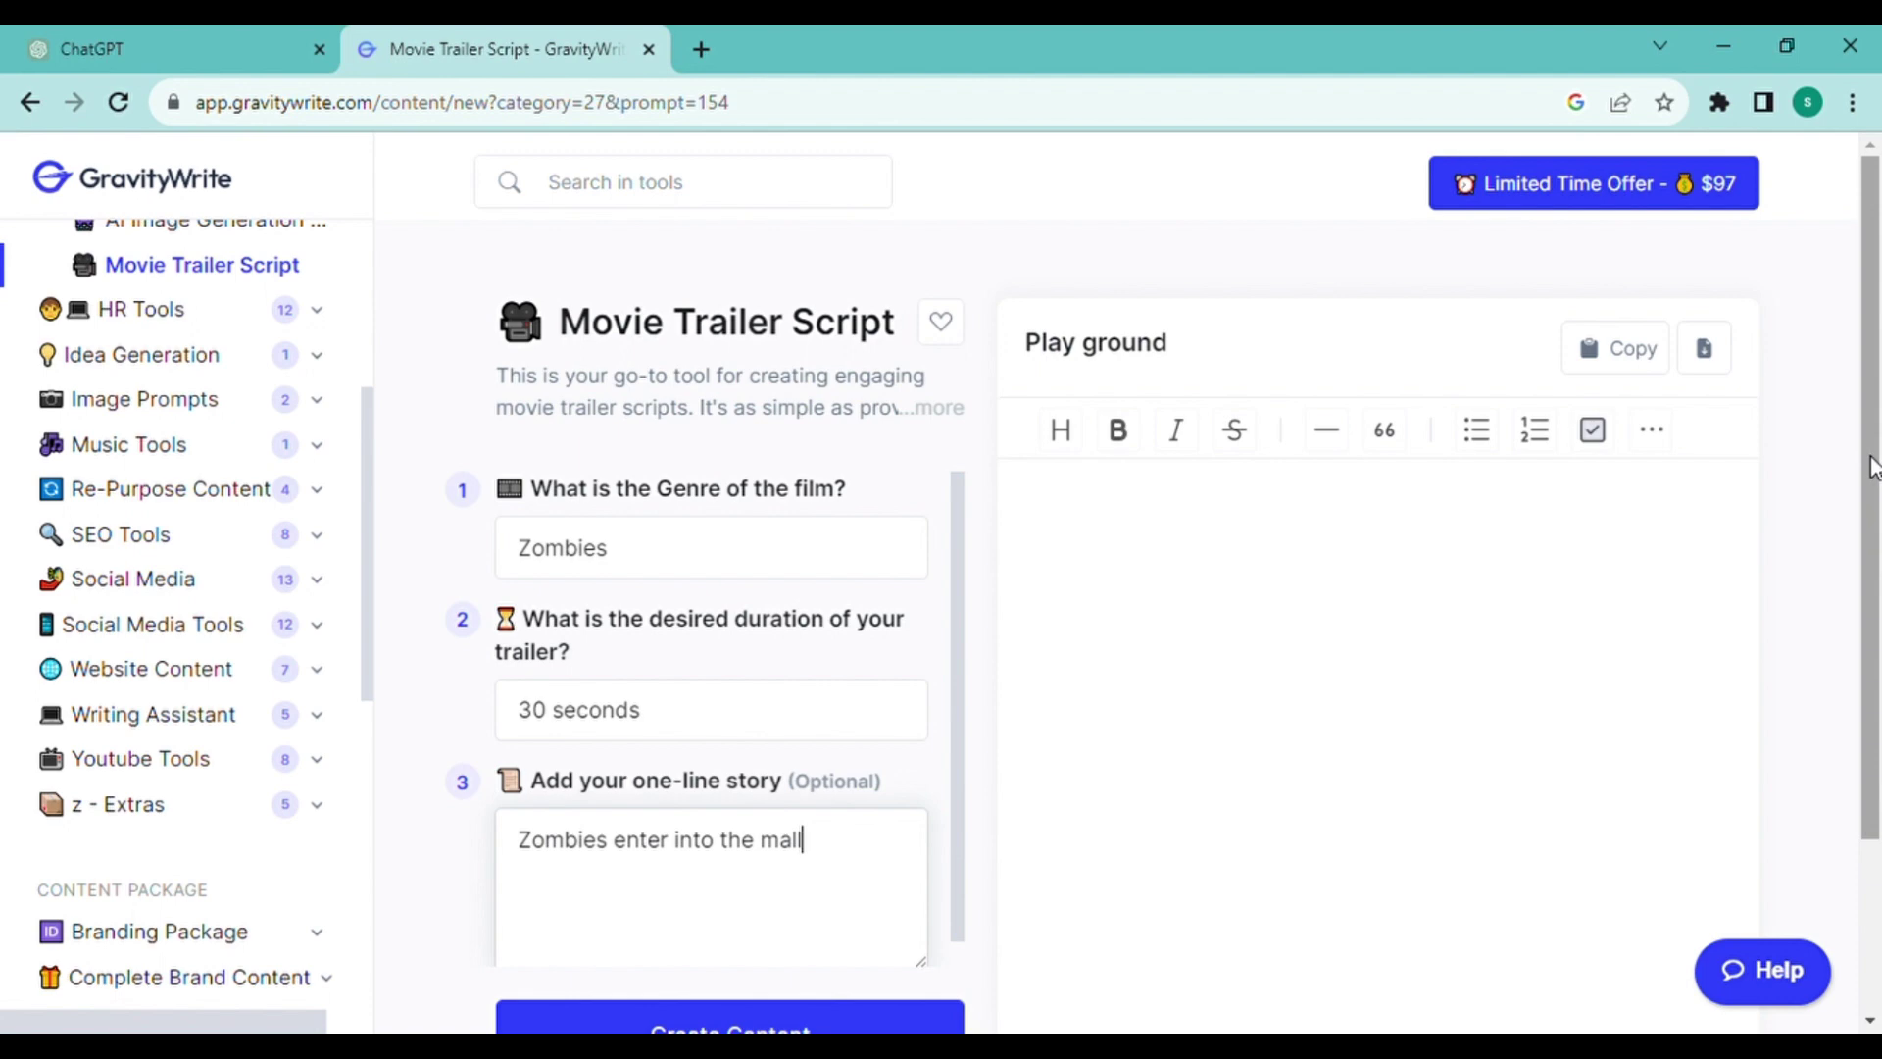
scroll(1206, 482, down, 1)
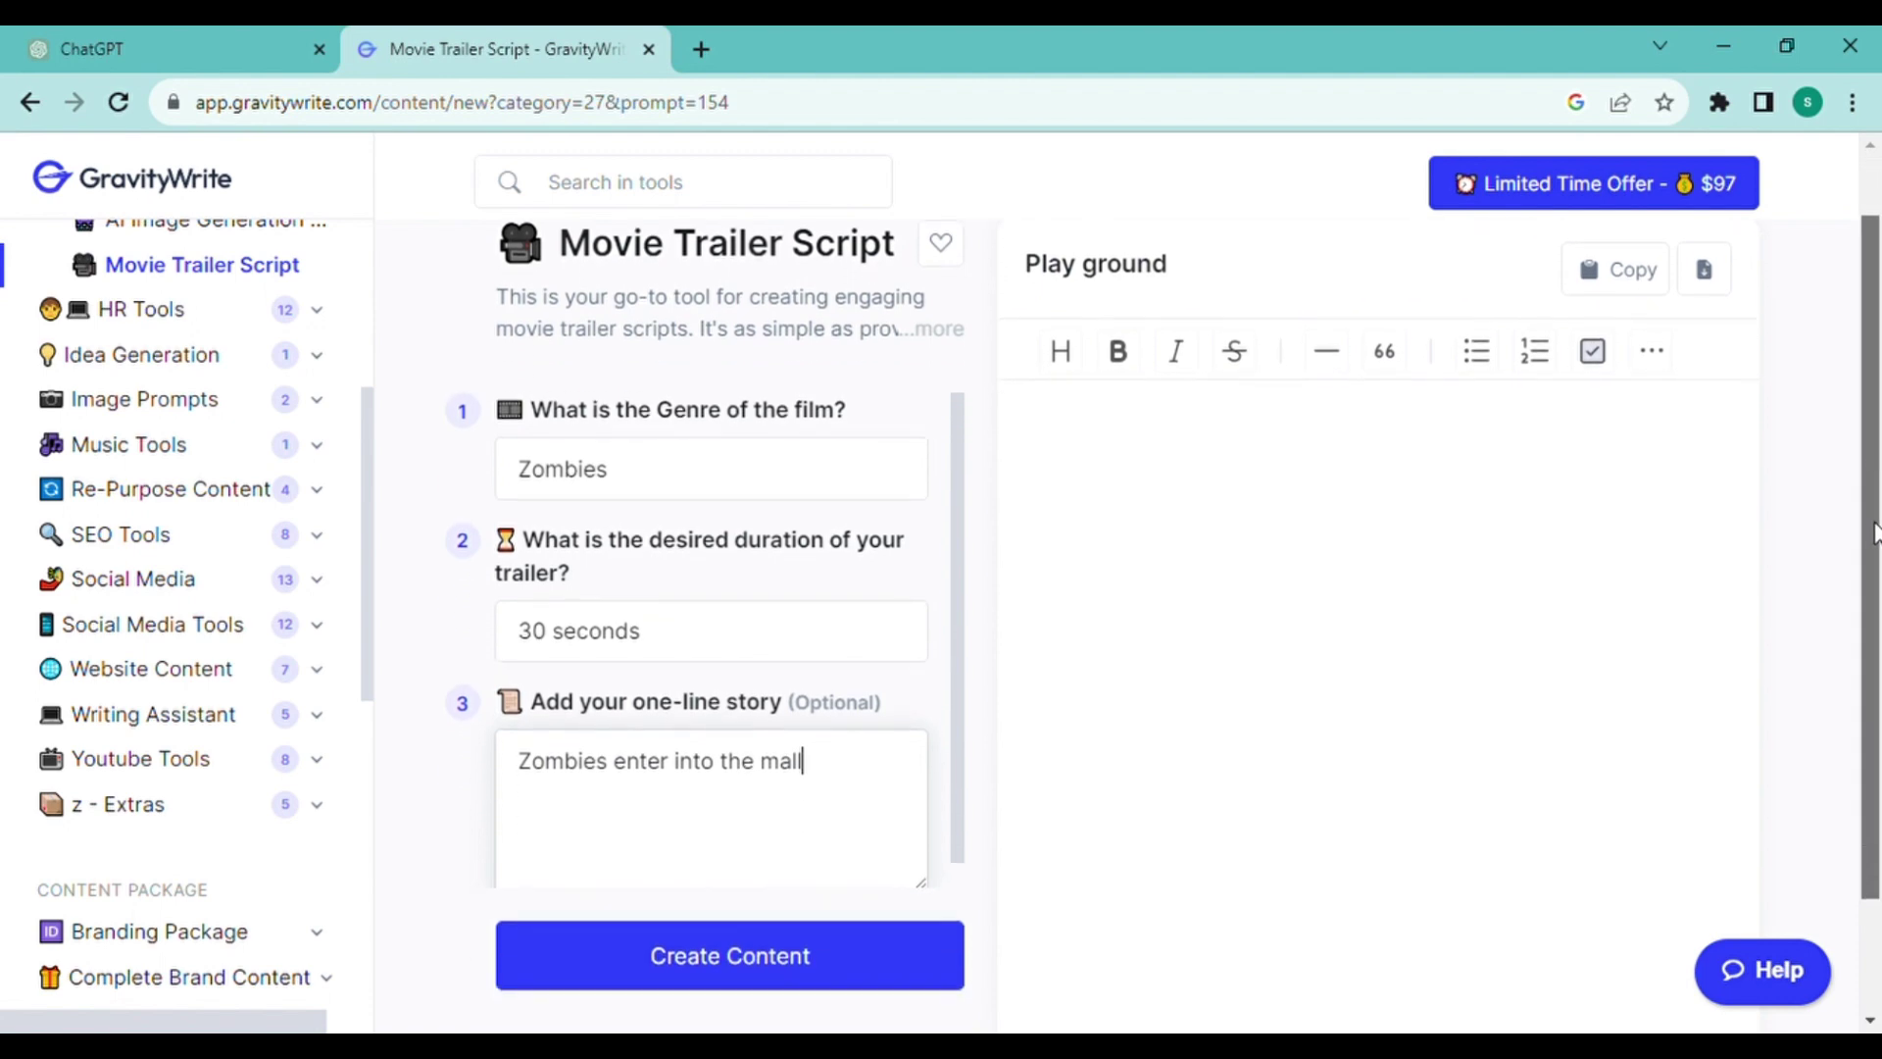
- Generate the 30-second 'Mall of the Dead' trailer script and read through it
click(769, 927)
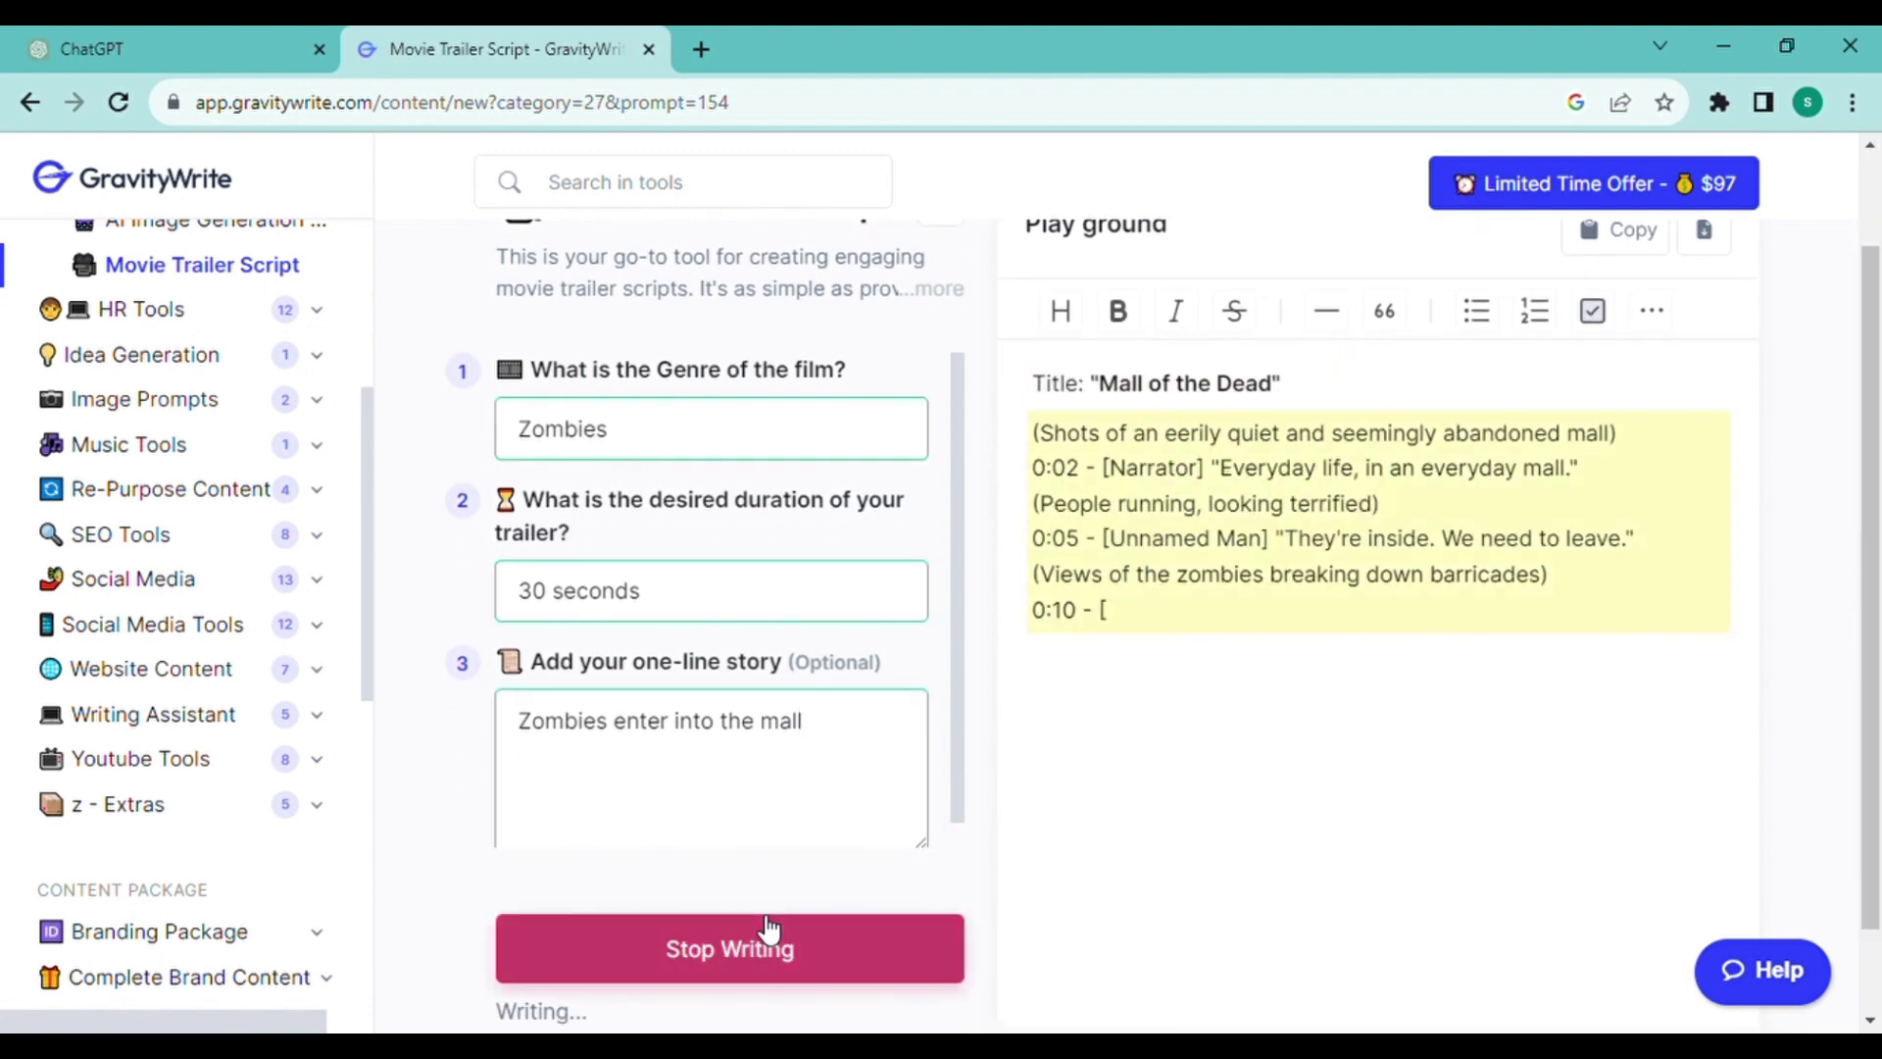
scroll(770, 926, down, 1)
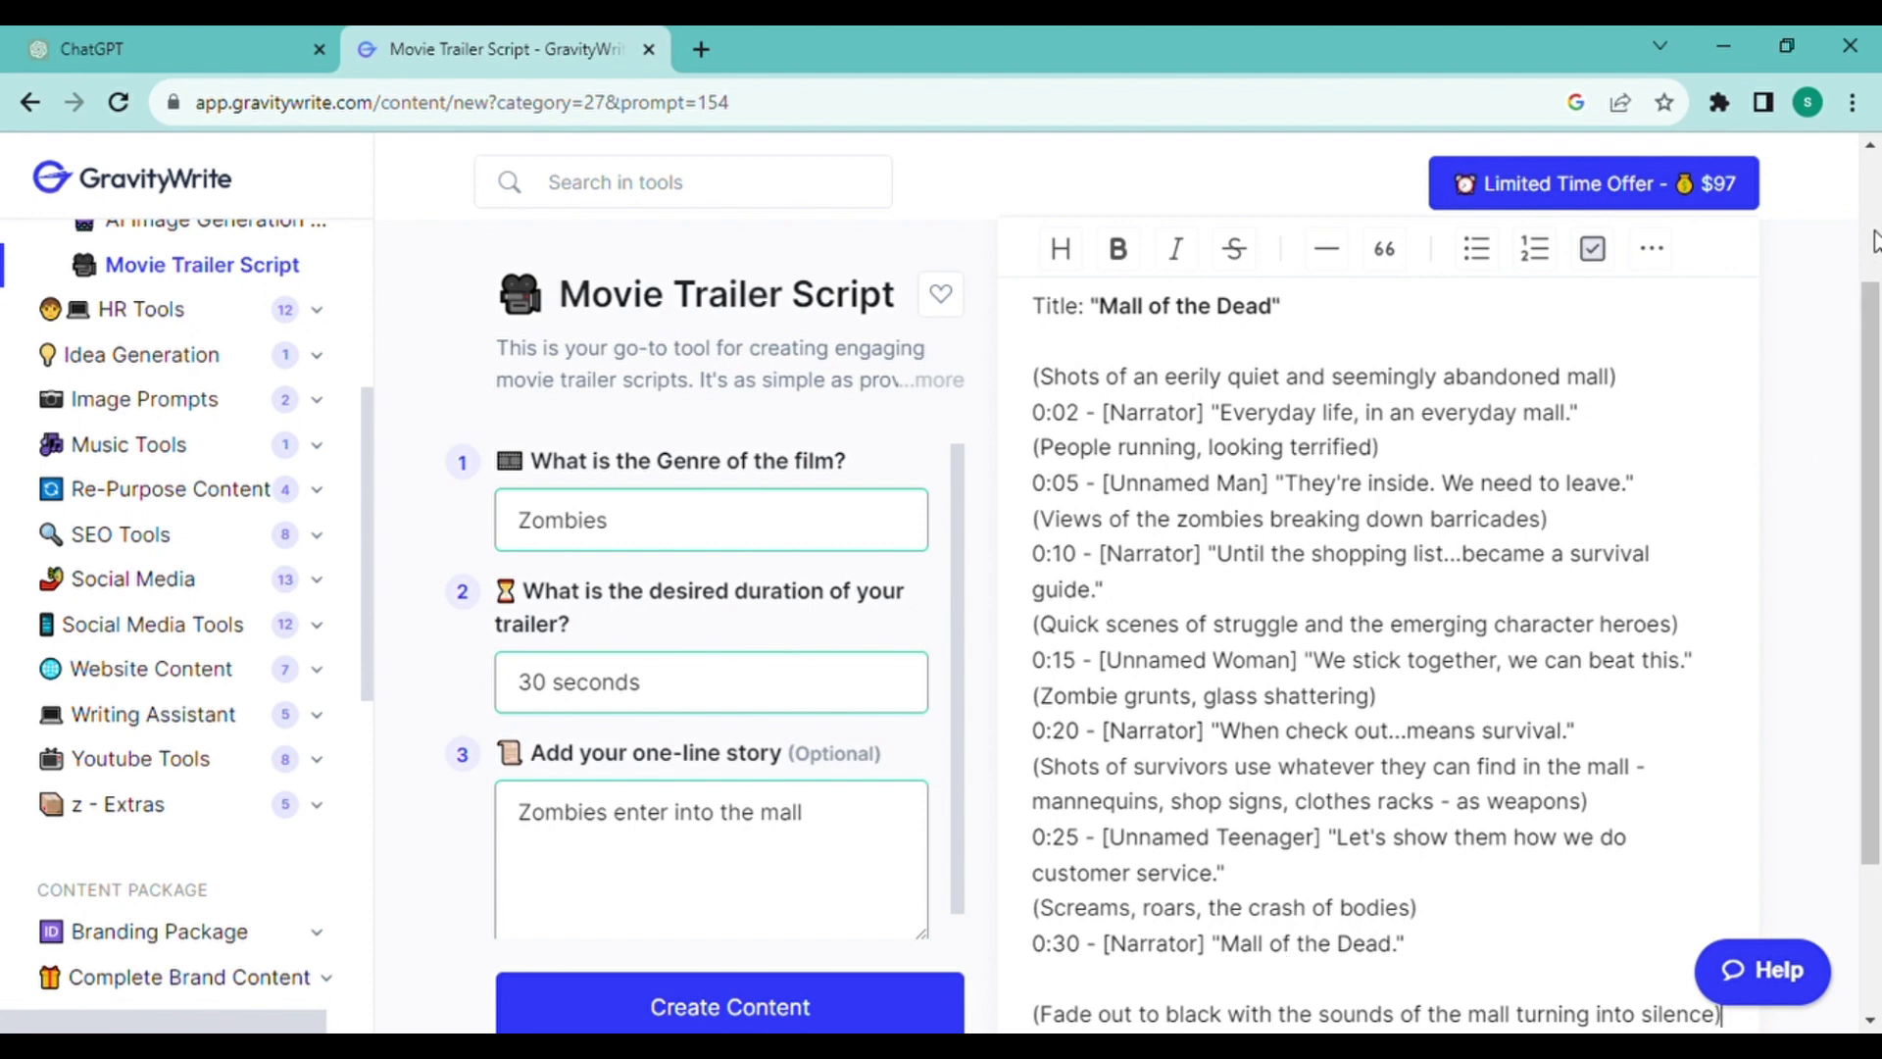
scroll(1872, 160, up, 2)
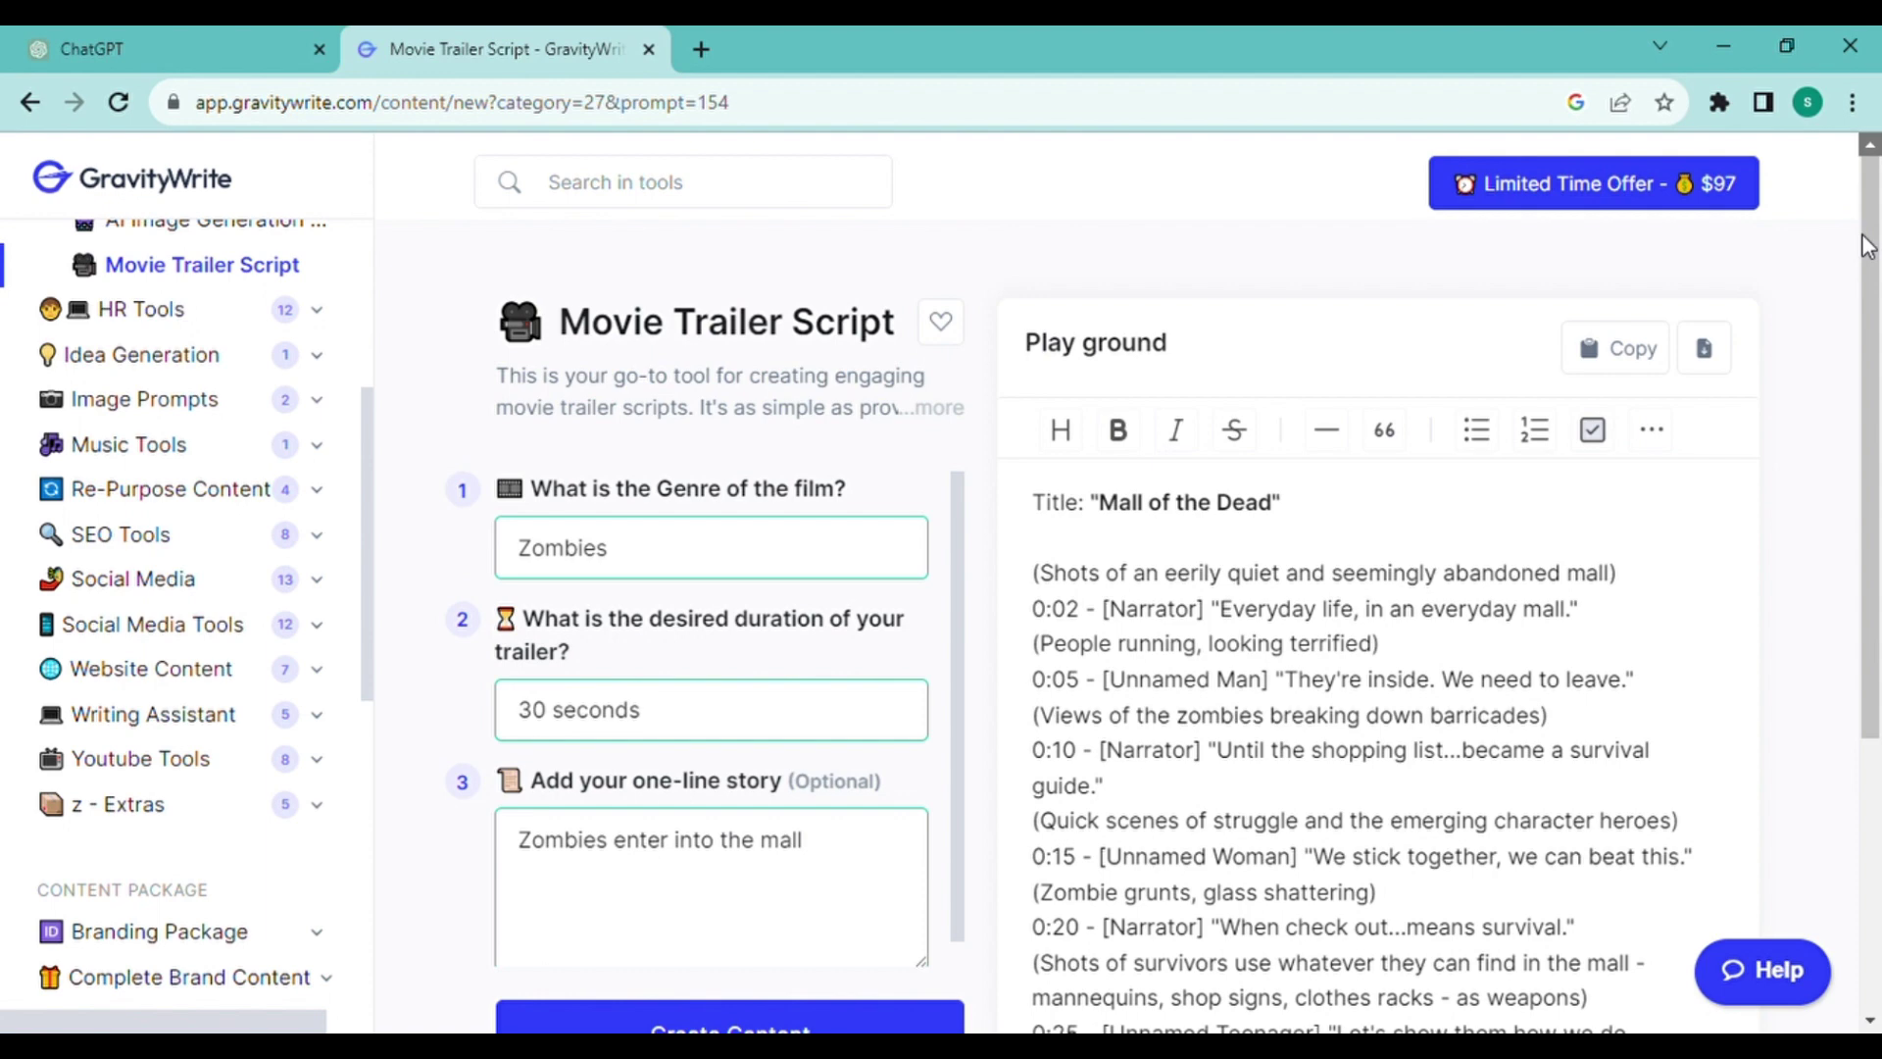
scroll(1865, 1026, down, 3)
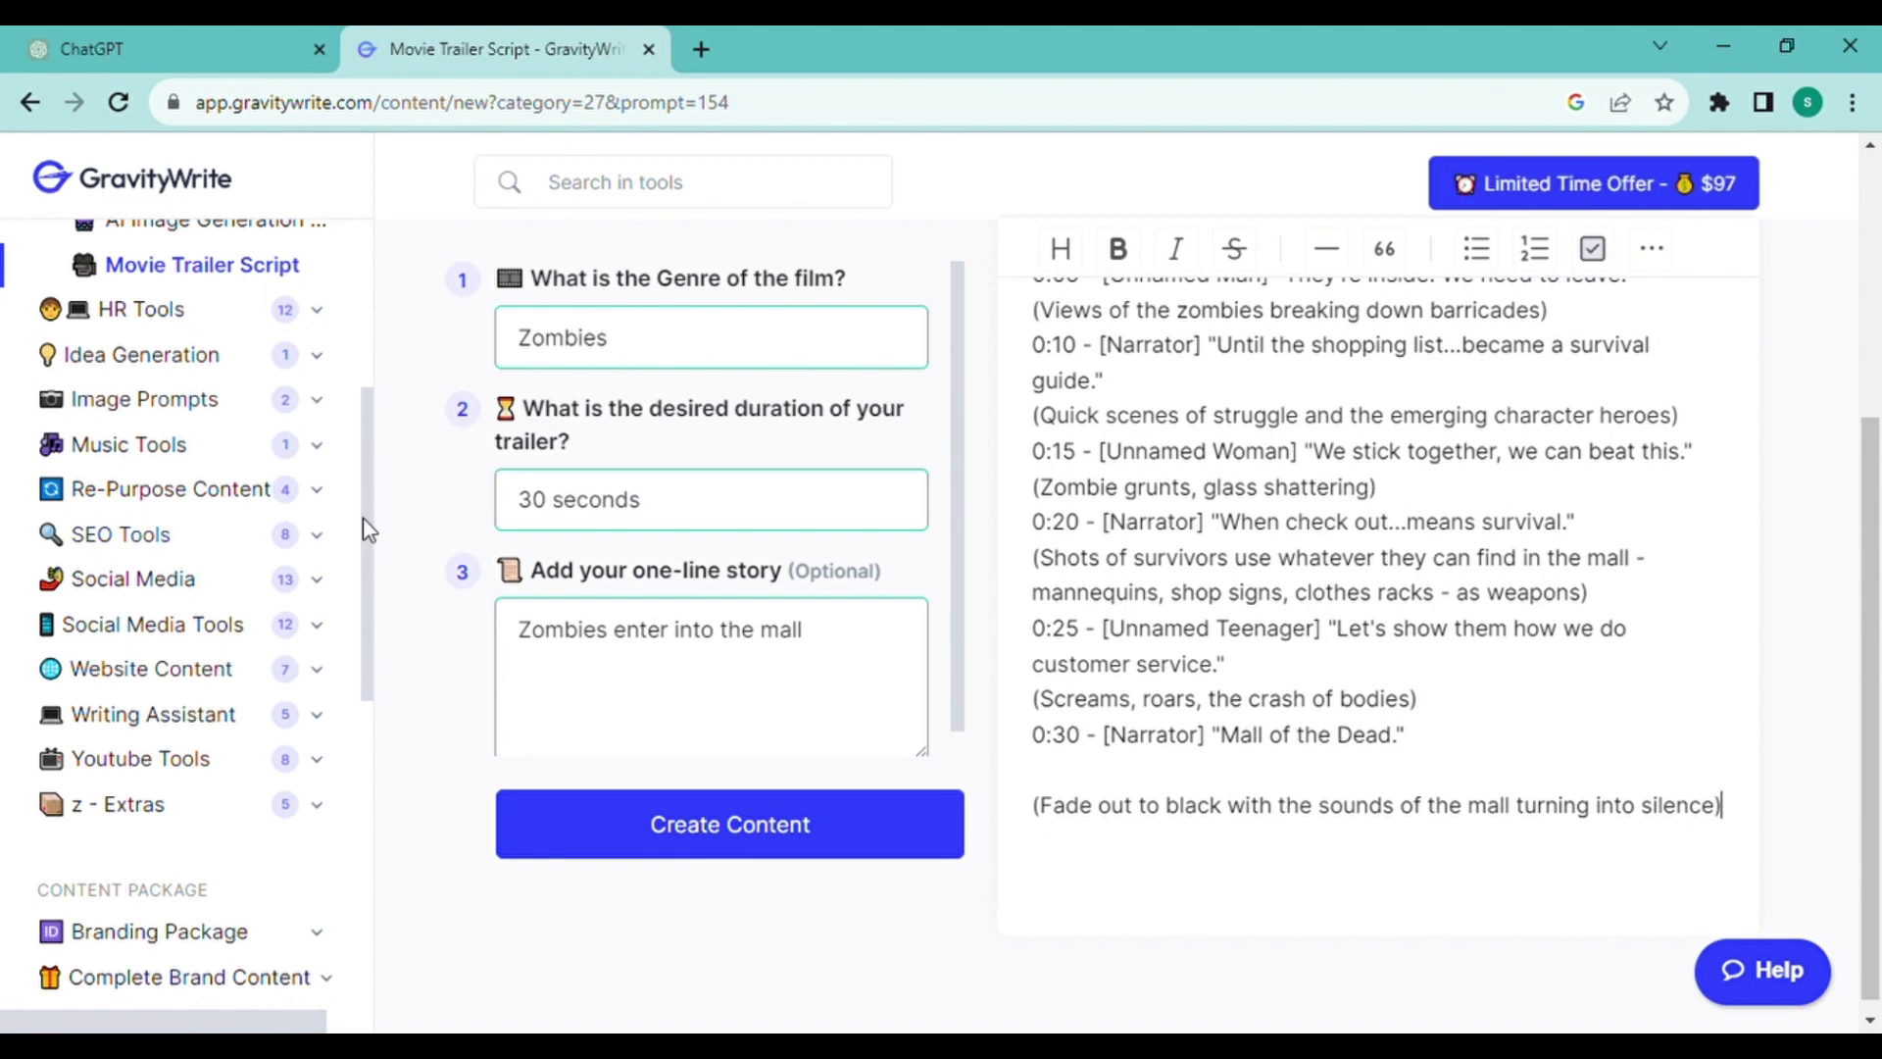
scroll(369, 520, up, 1)
drag(368, 519, 399, 416)
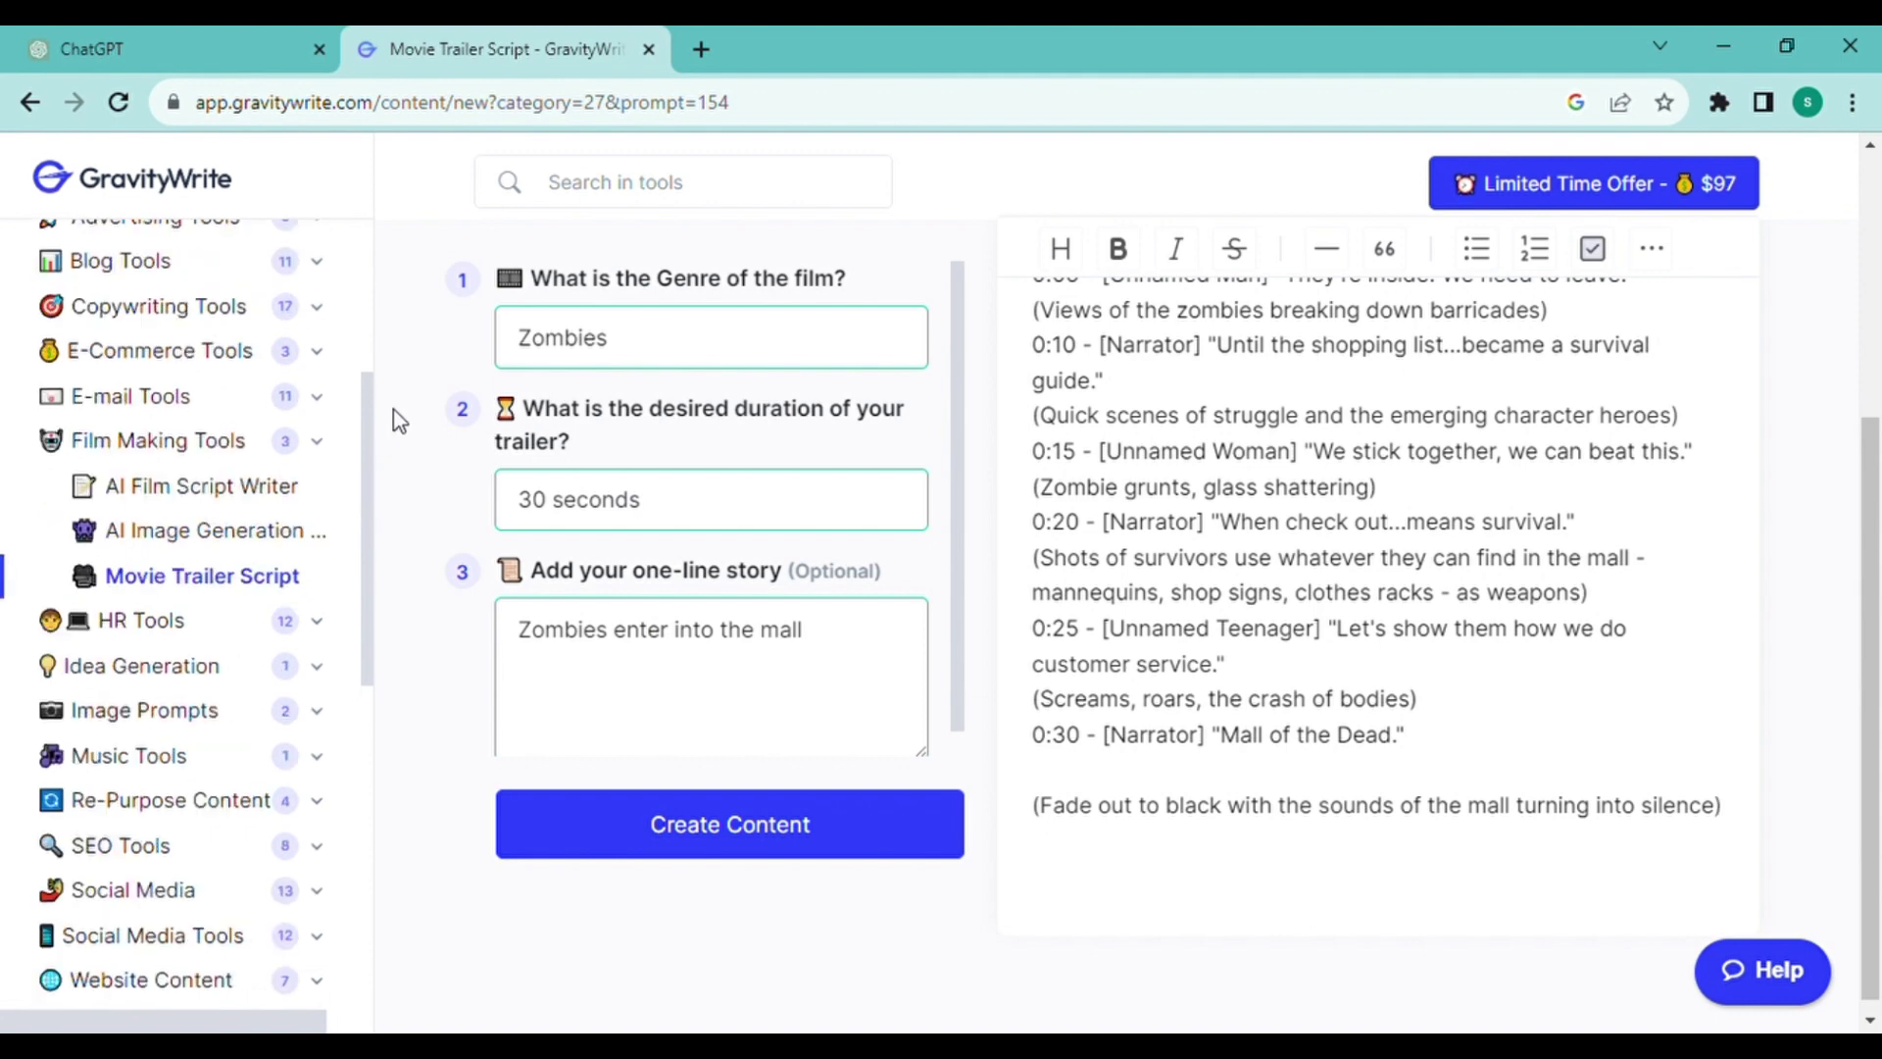
- In AI Image Generation Prompts, enter a genre, a 'Real' style and the pasted trailer script
click(242, 537)
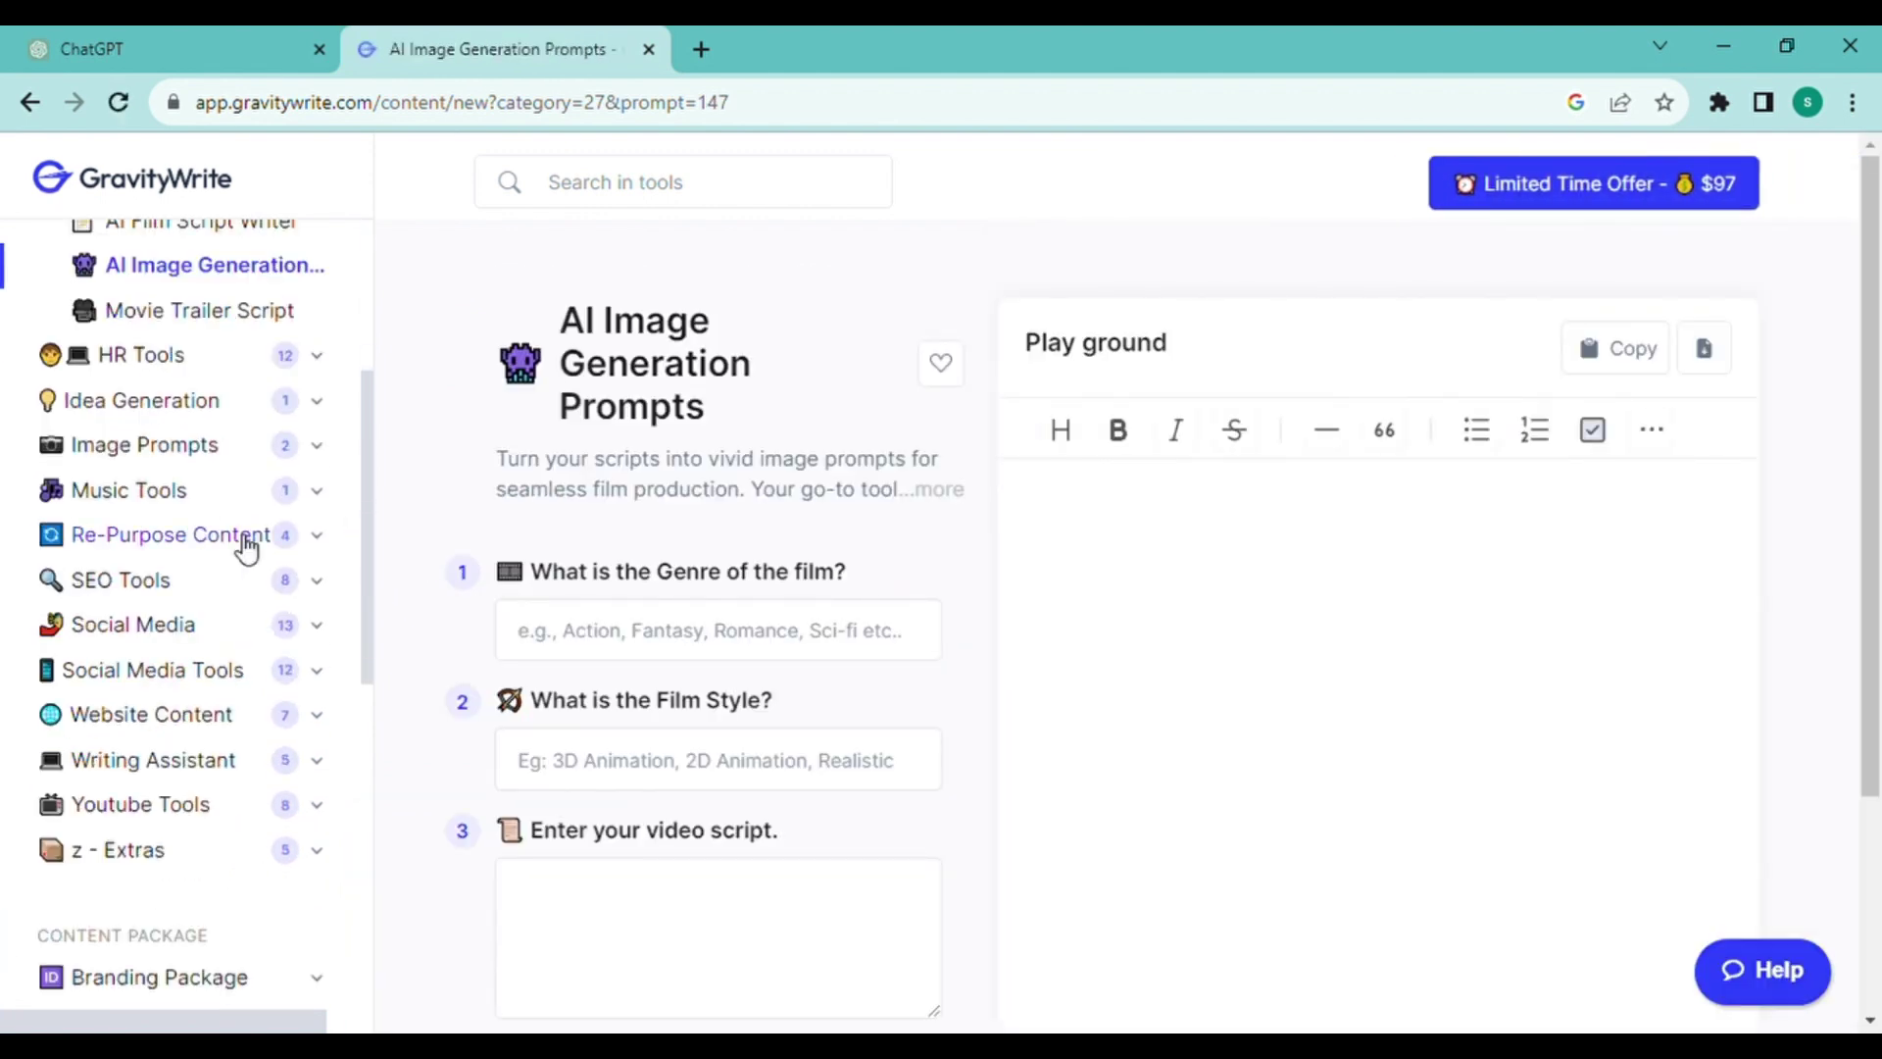
click(319, 49)
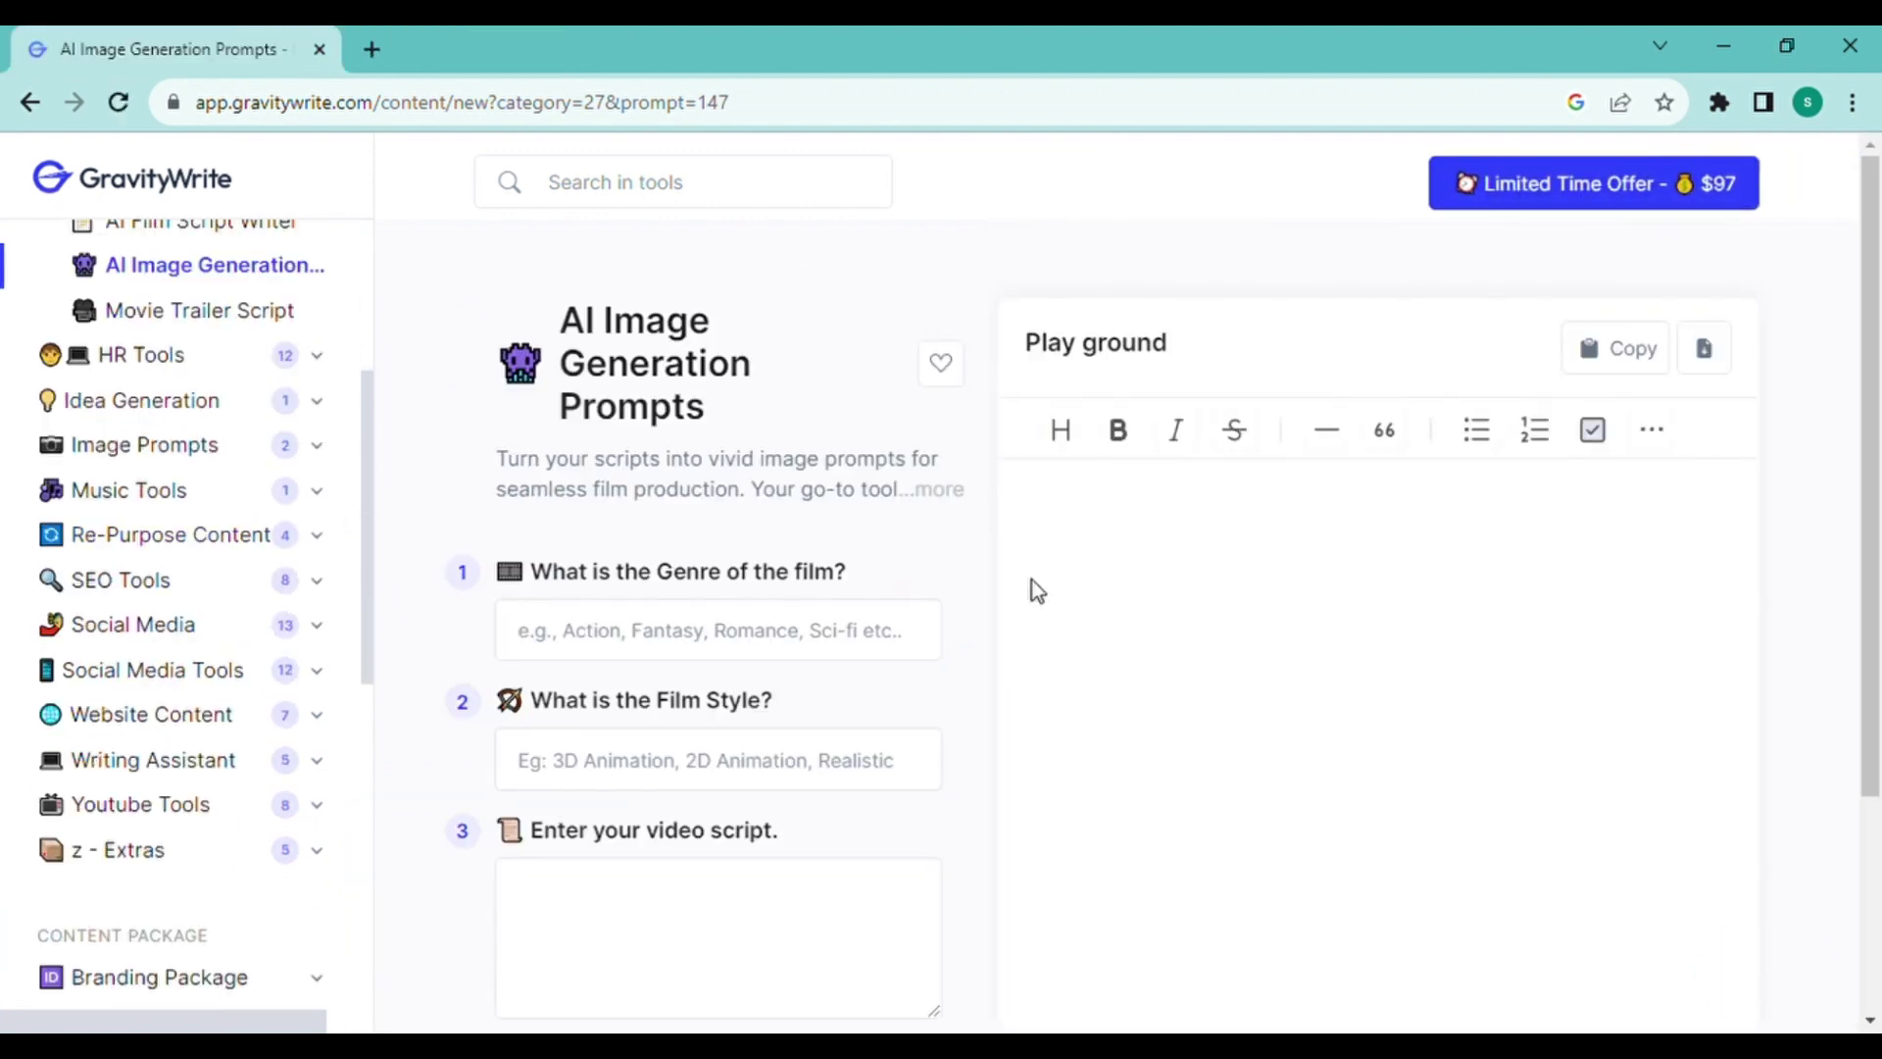
click(574, 651)
text(Action)
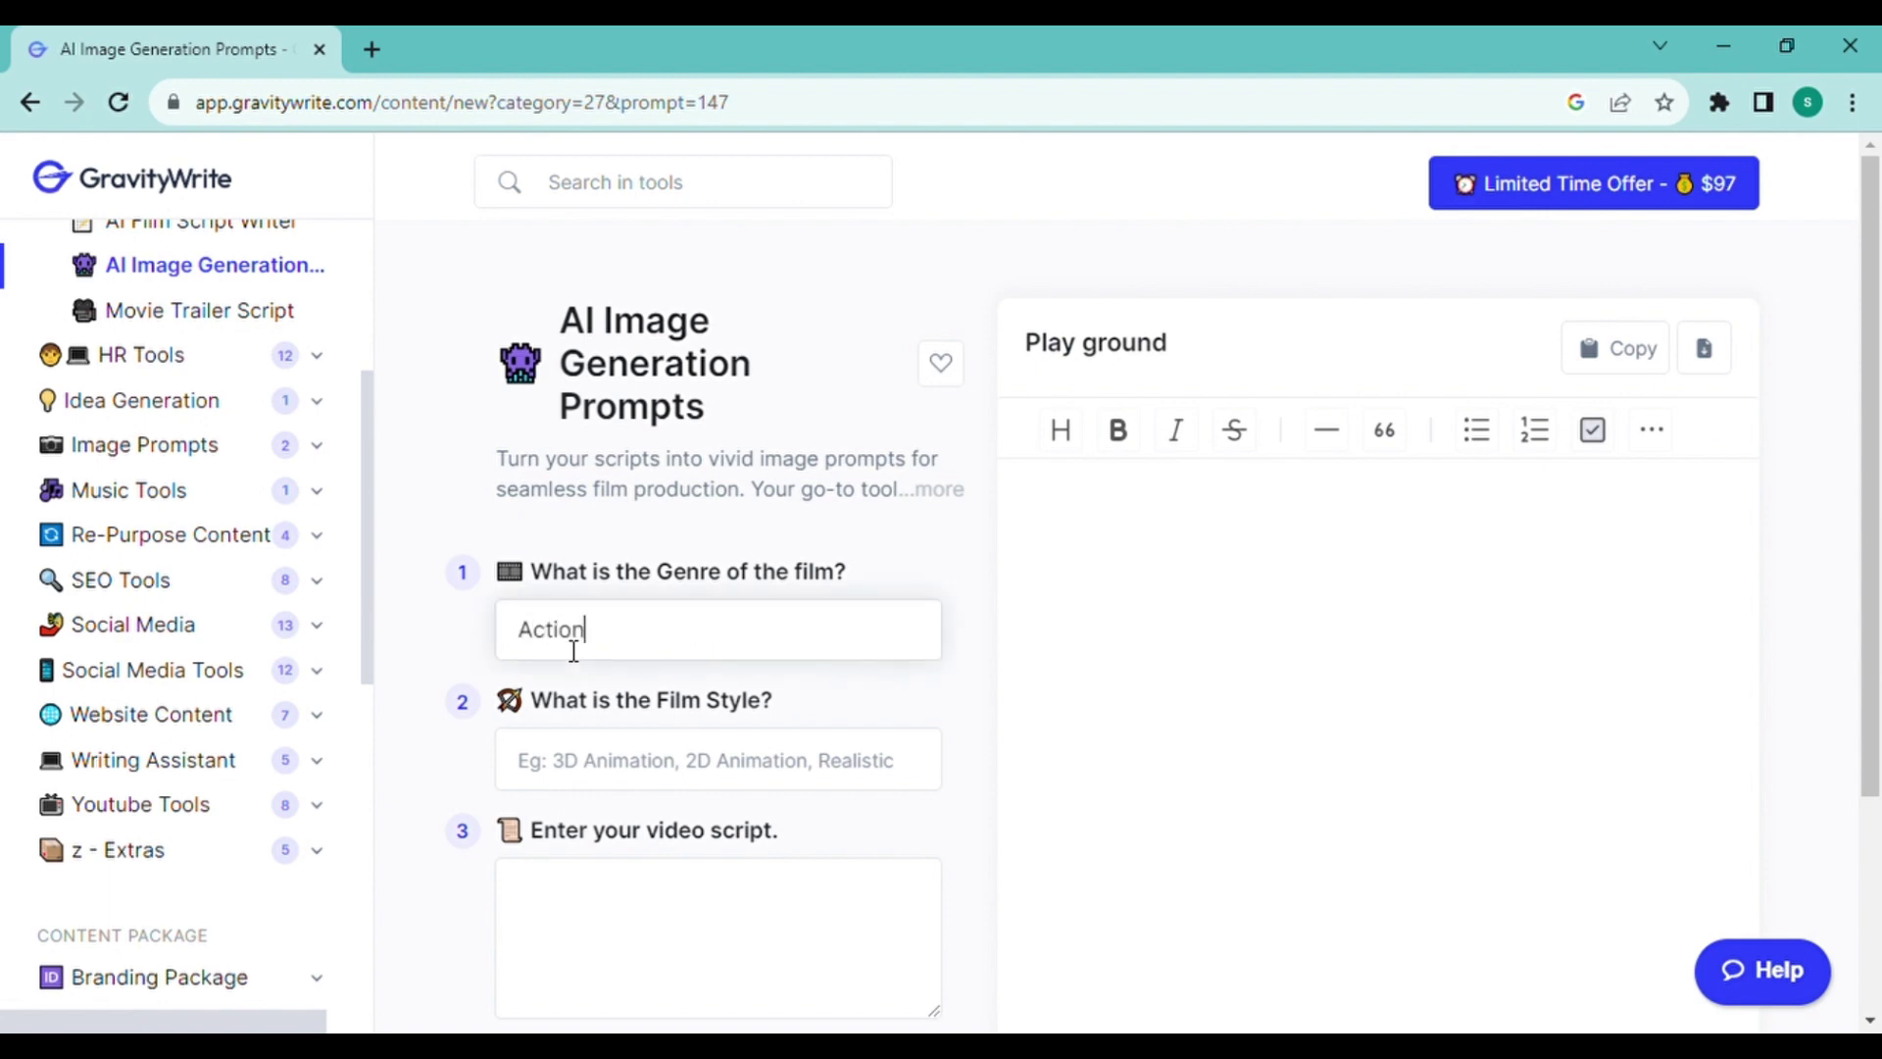
click(580, 763)
text(Realistic)
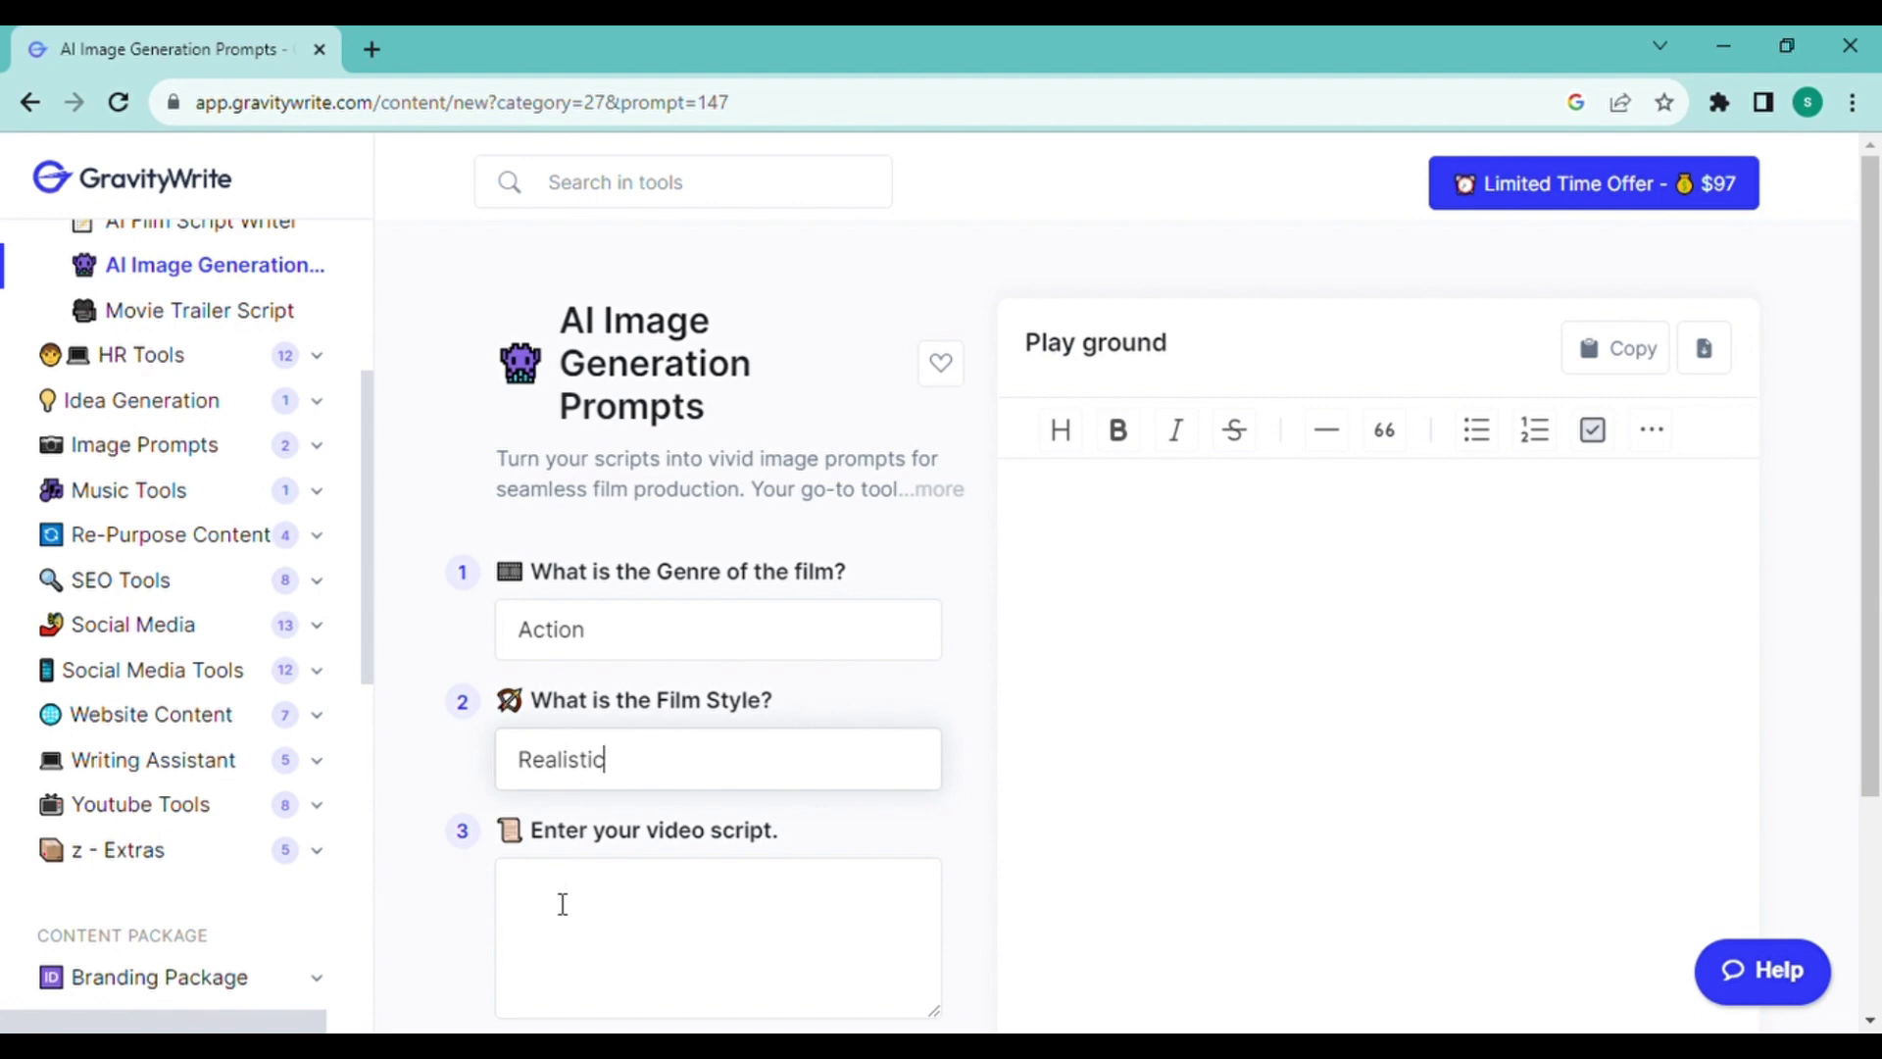
click(563, 904)
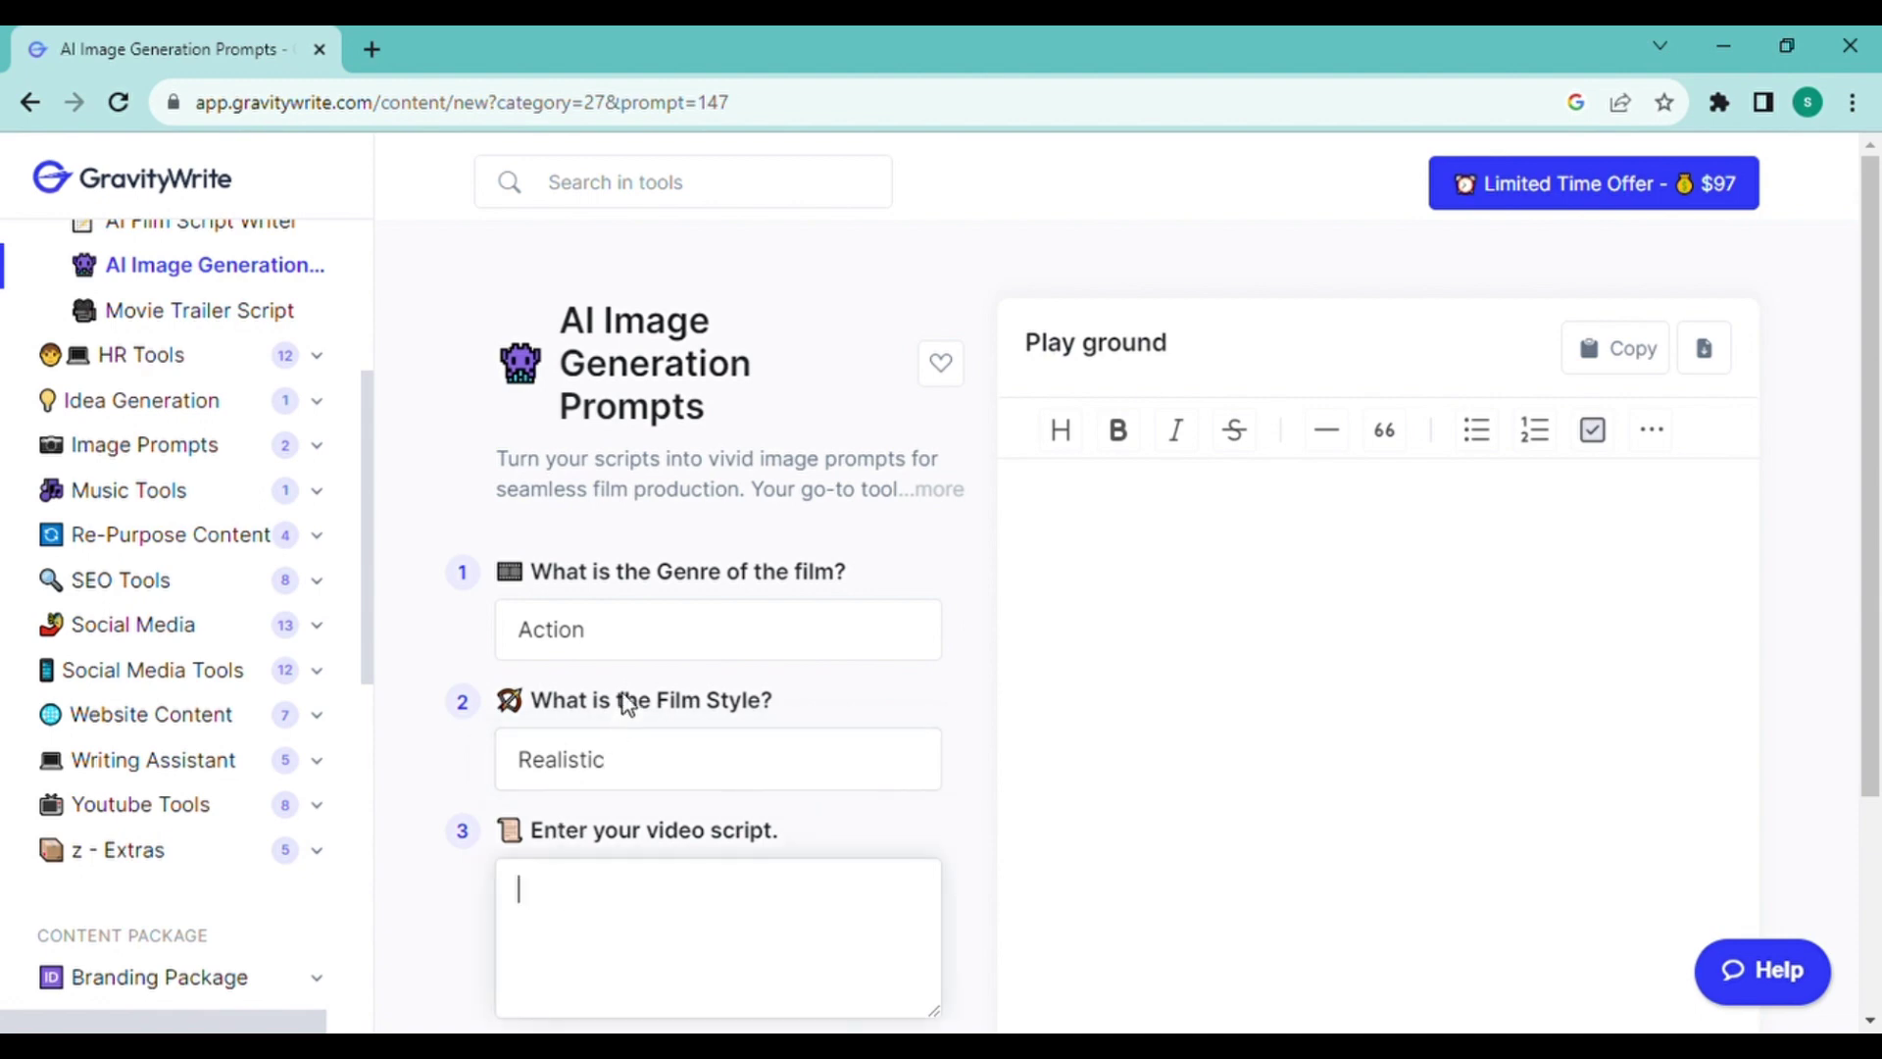
key(ctrl+v)
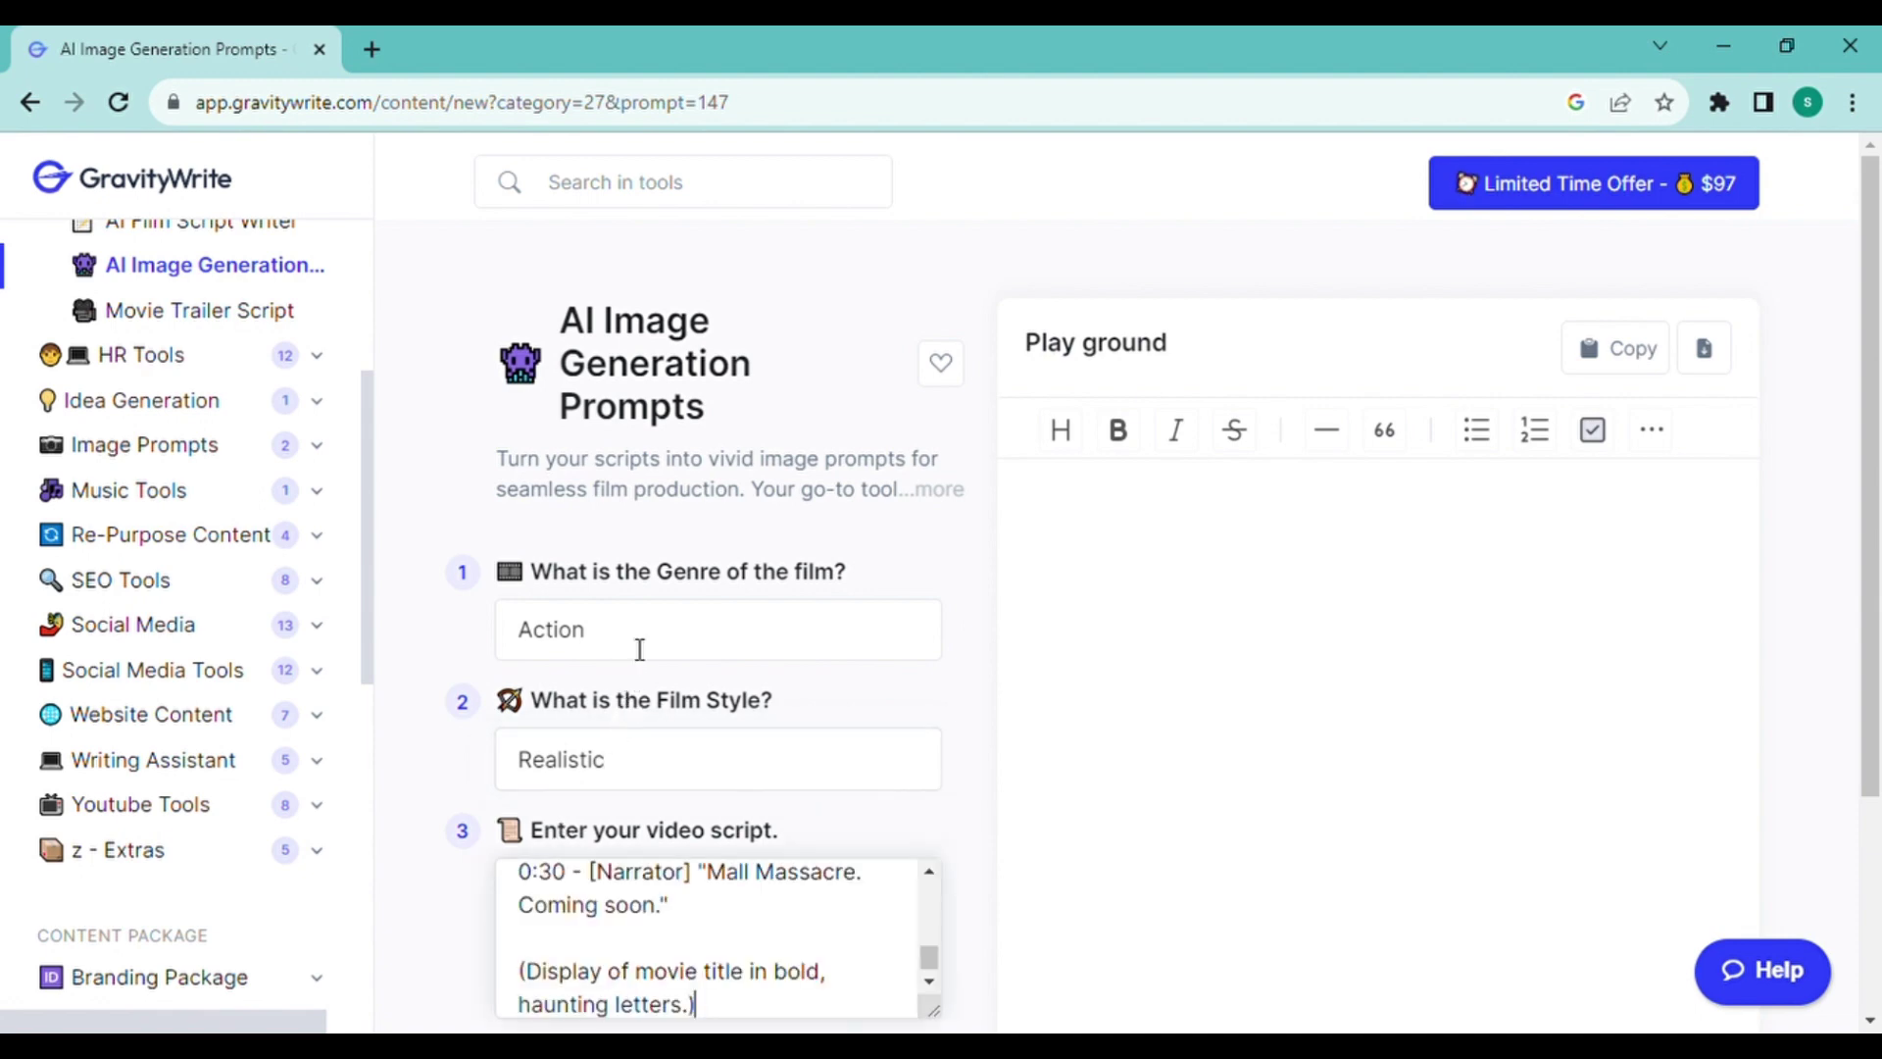
- Generate the /imagine prompts from the script and scroll through the results
scroll(941, 863, down, 2)
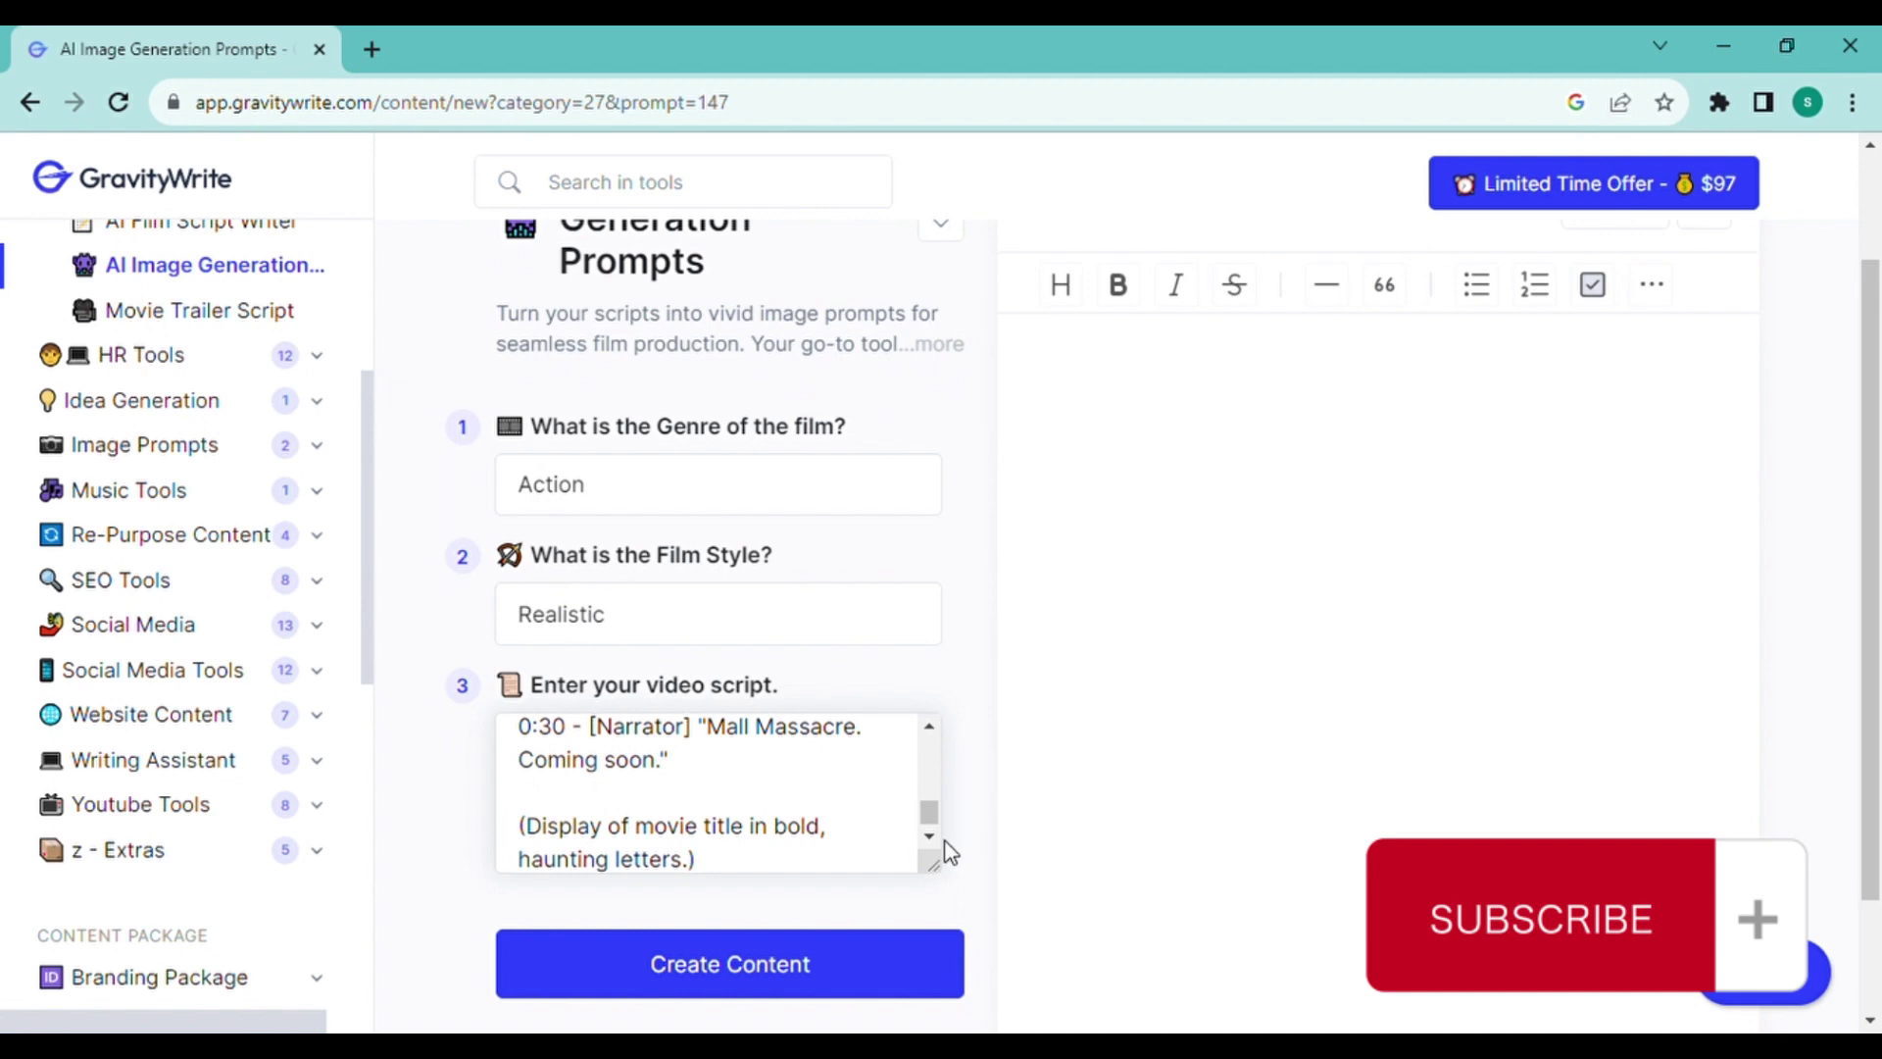
scroll(938, 756, up, 3)
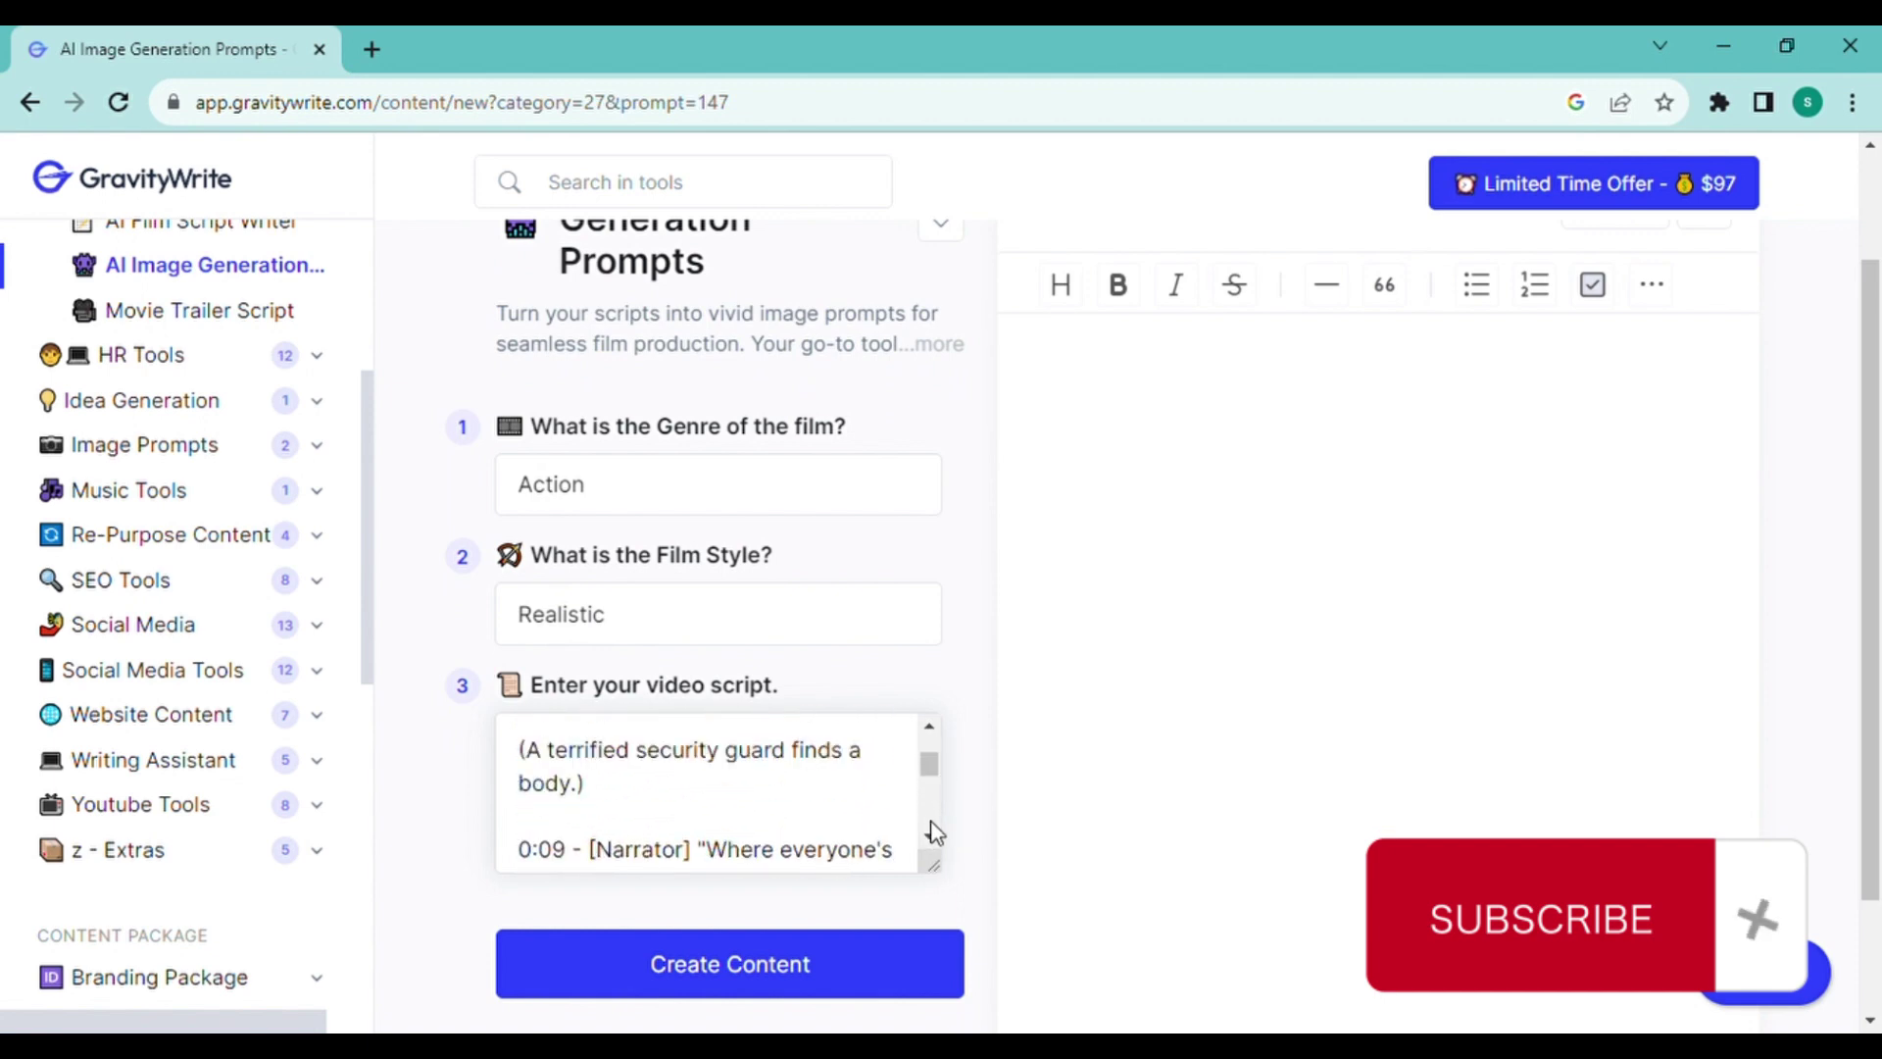
scroll(936, 831, down, 3)
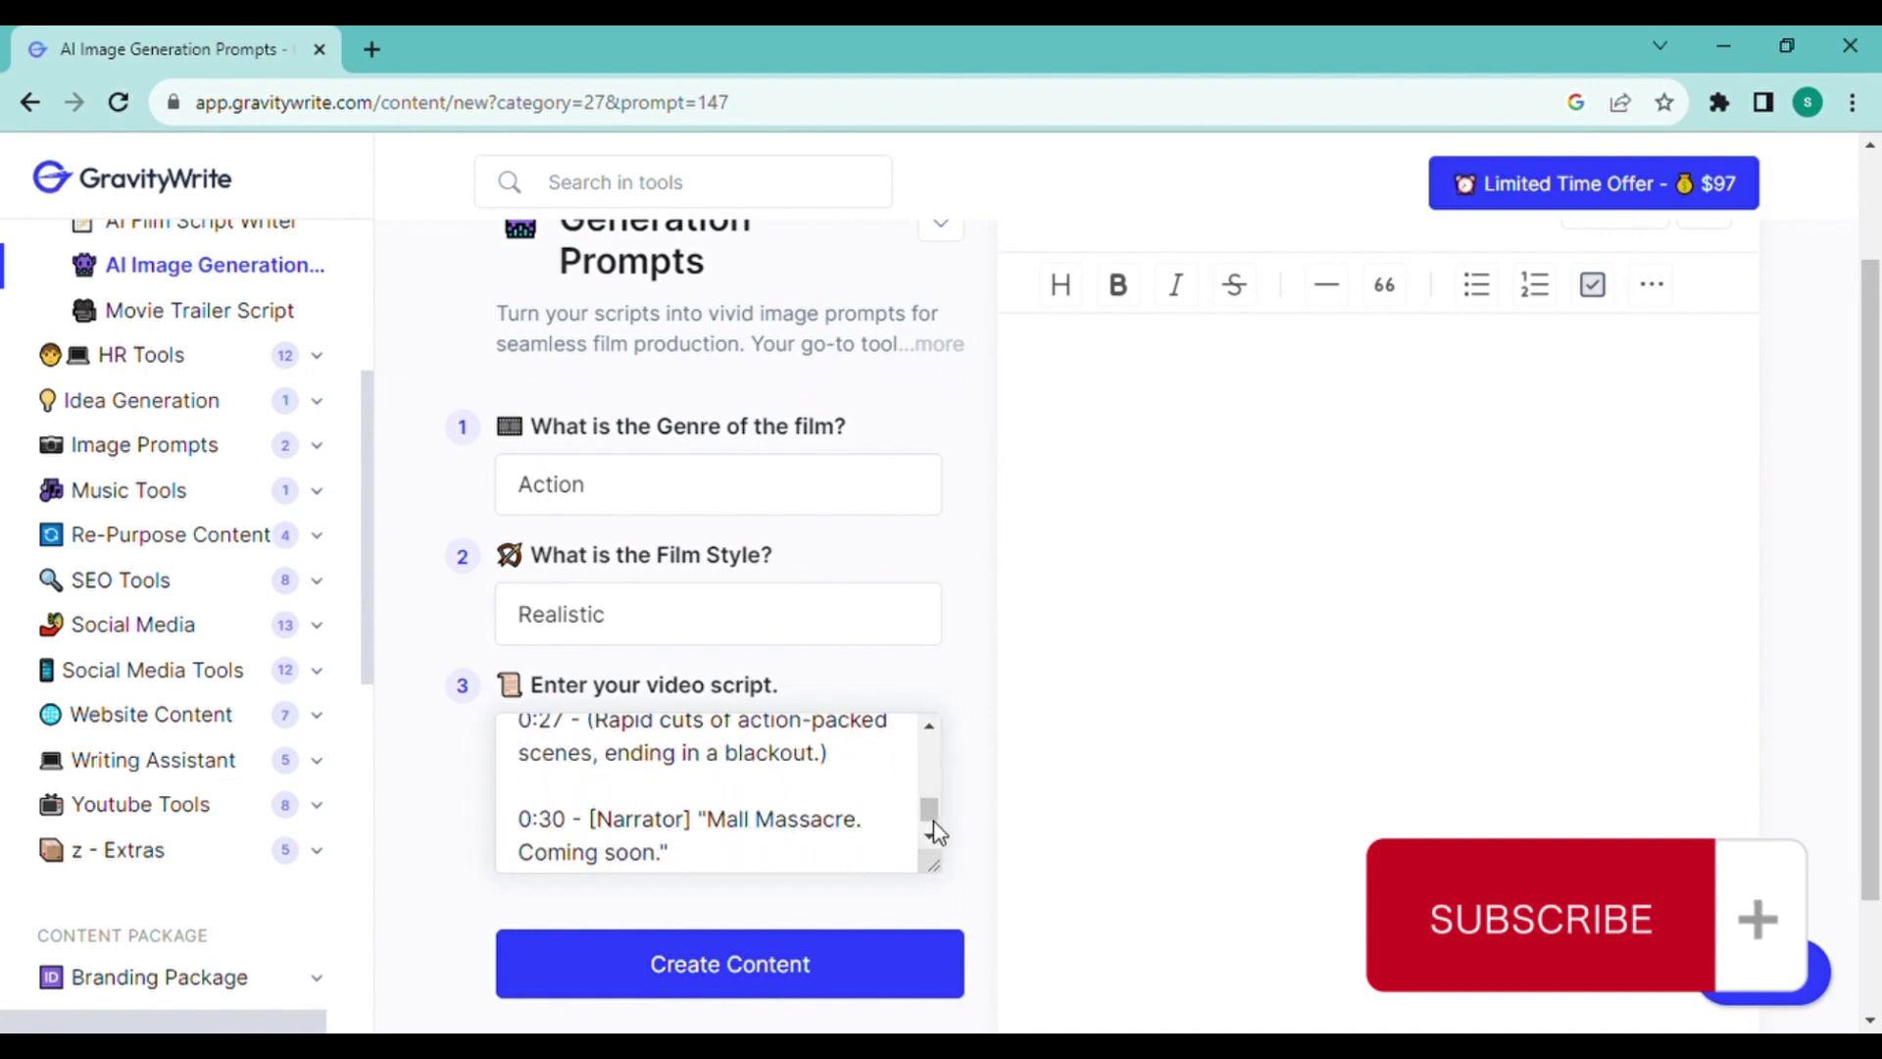
click(770, 973)
scroll(768, 977, up, 1)
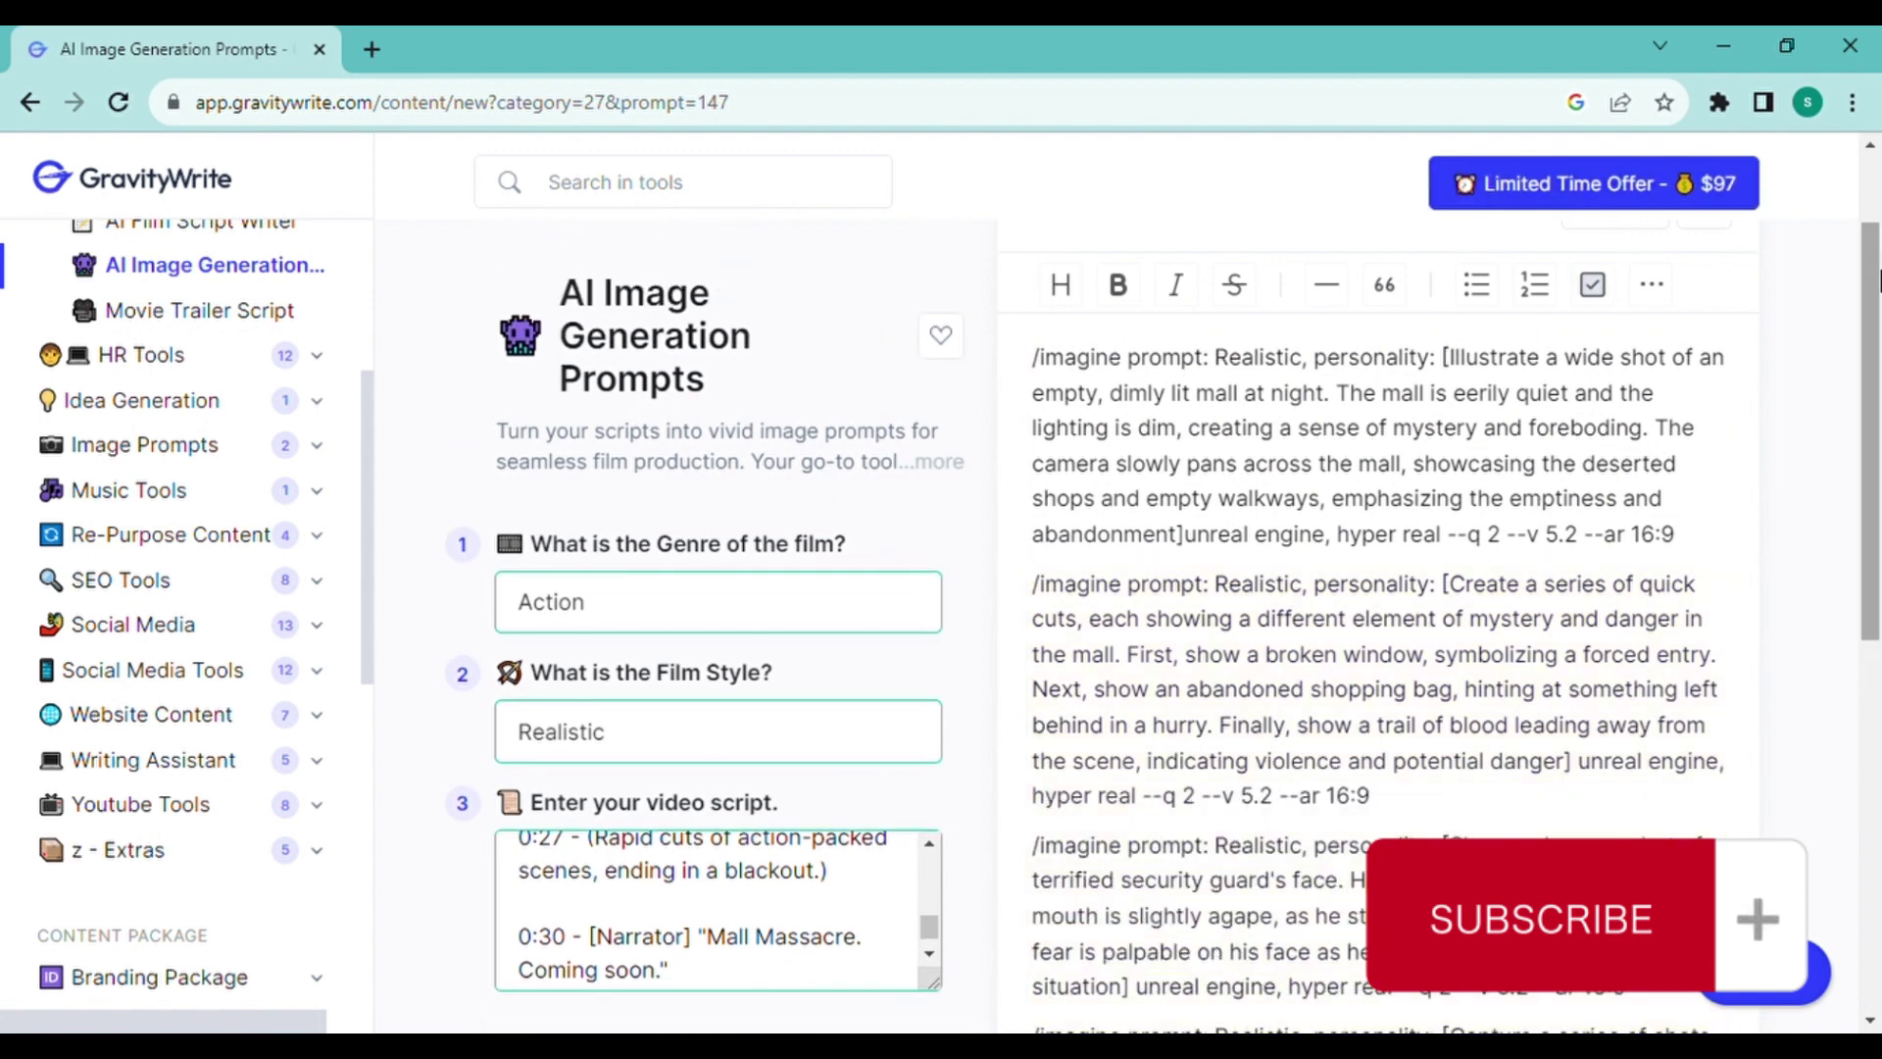
drag(1877, 282, 1877, 720)
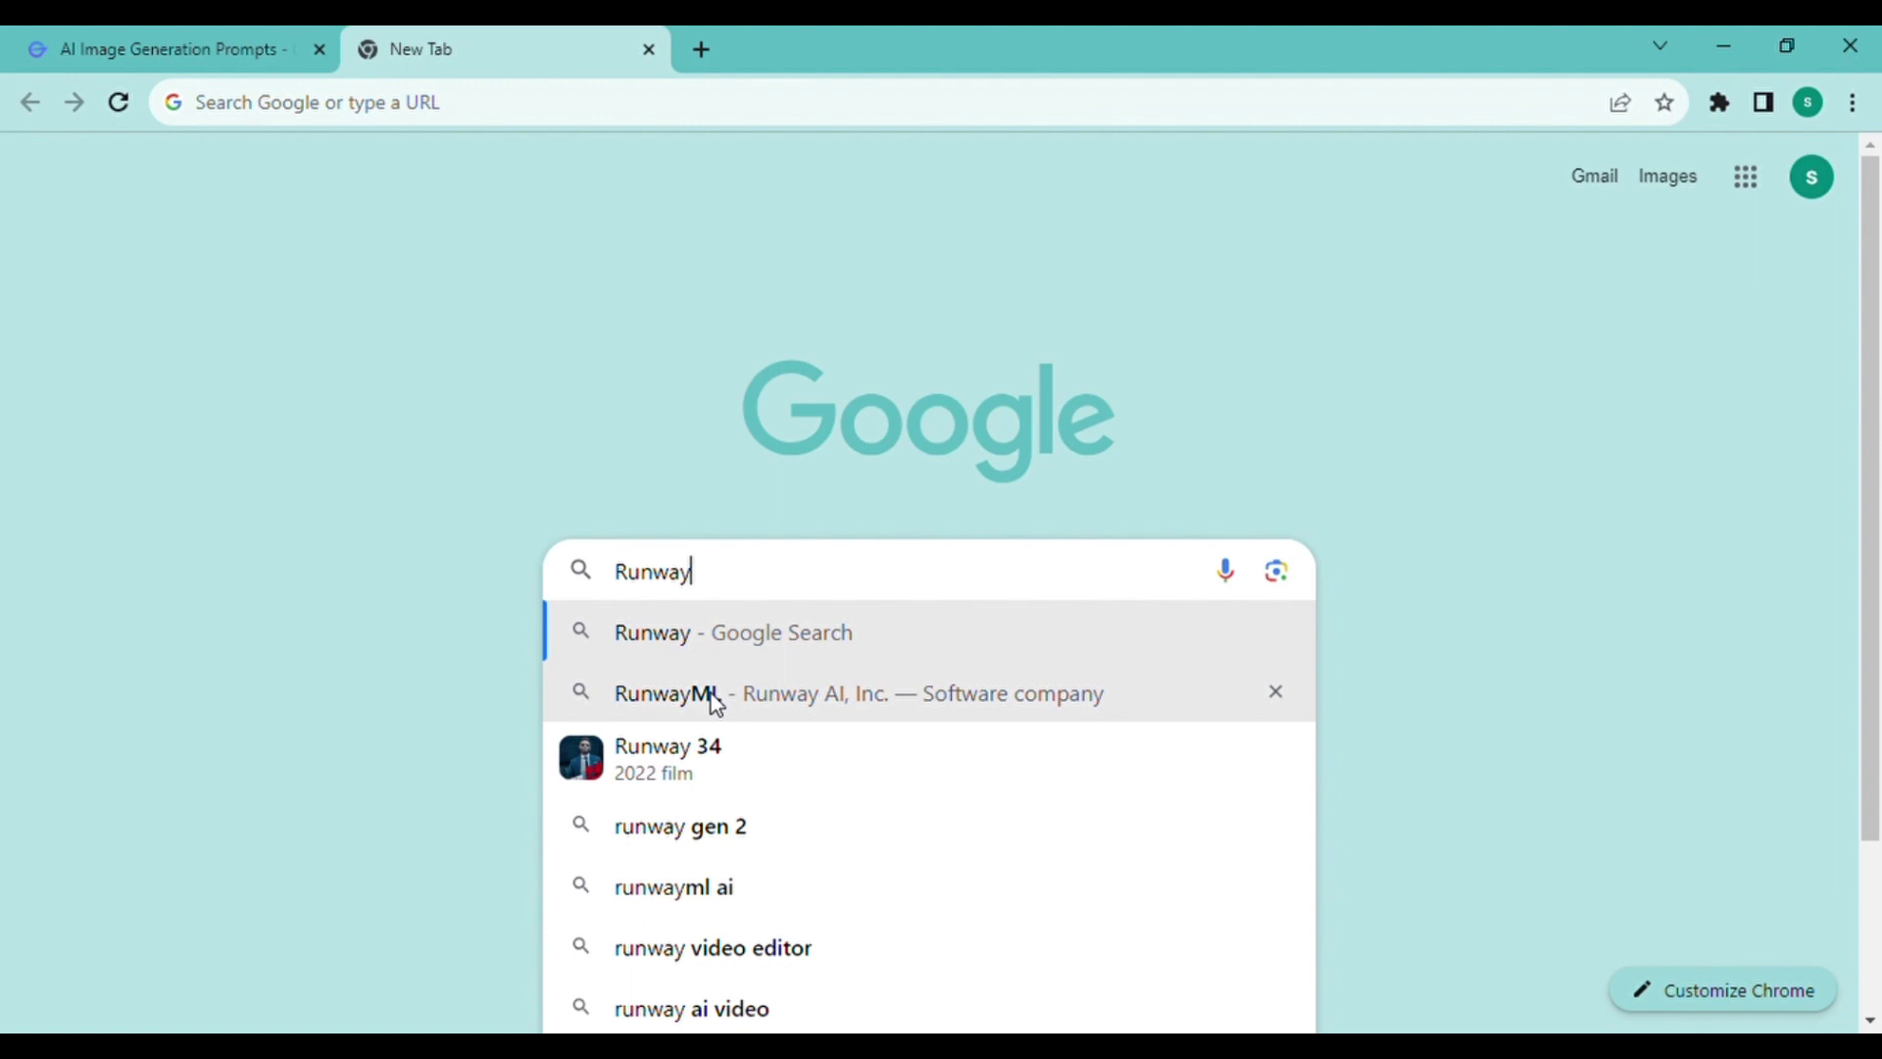
- Search for 'runwayml' and open Runway's homepage at runwayml.com
click(715, 696)
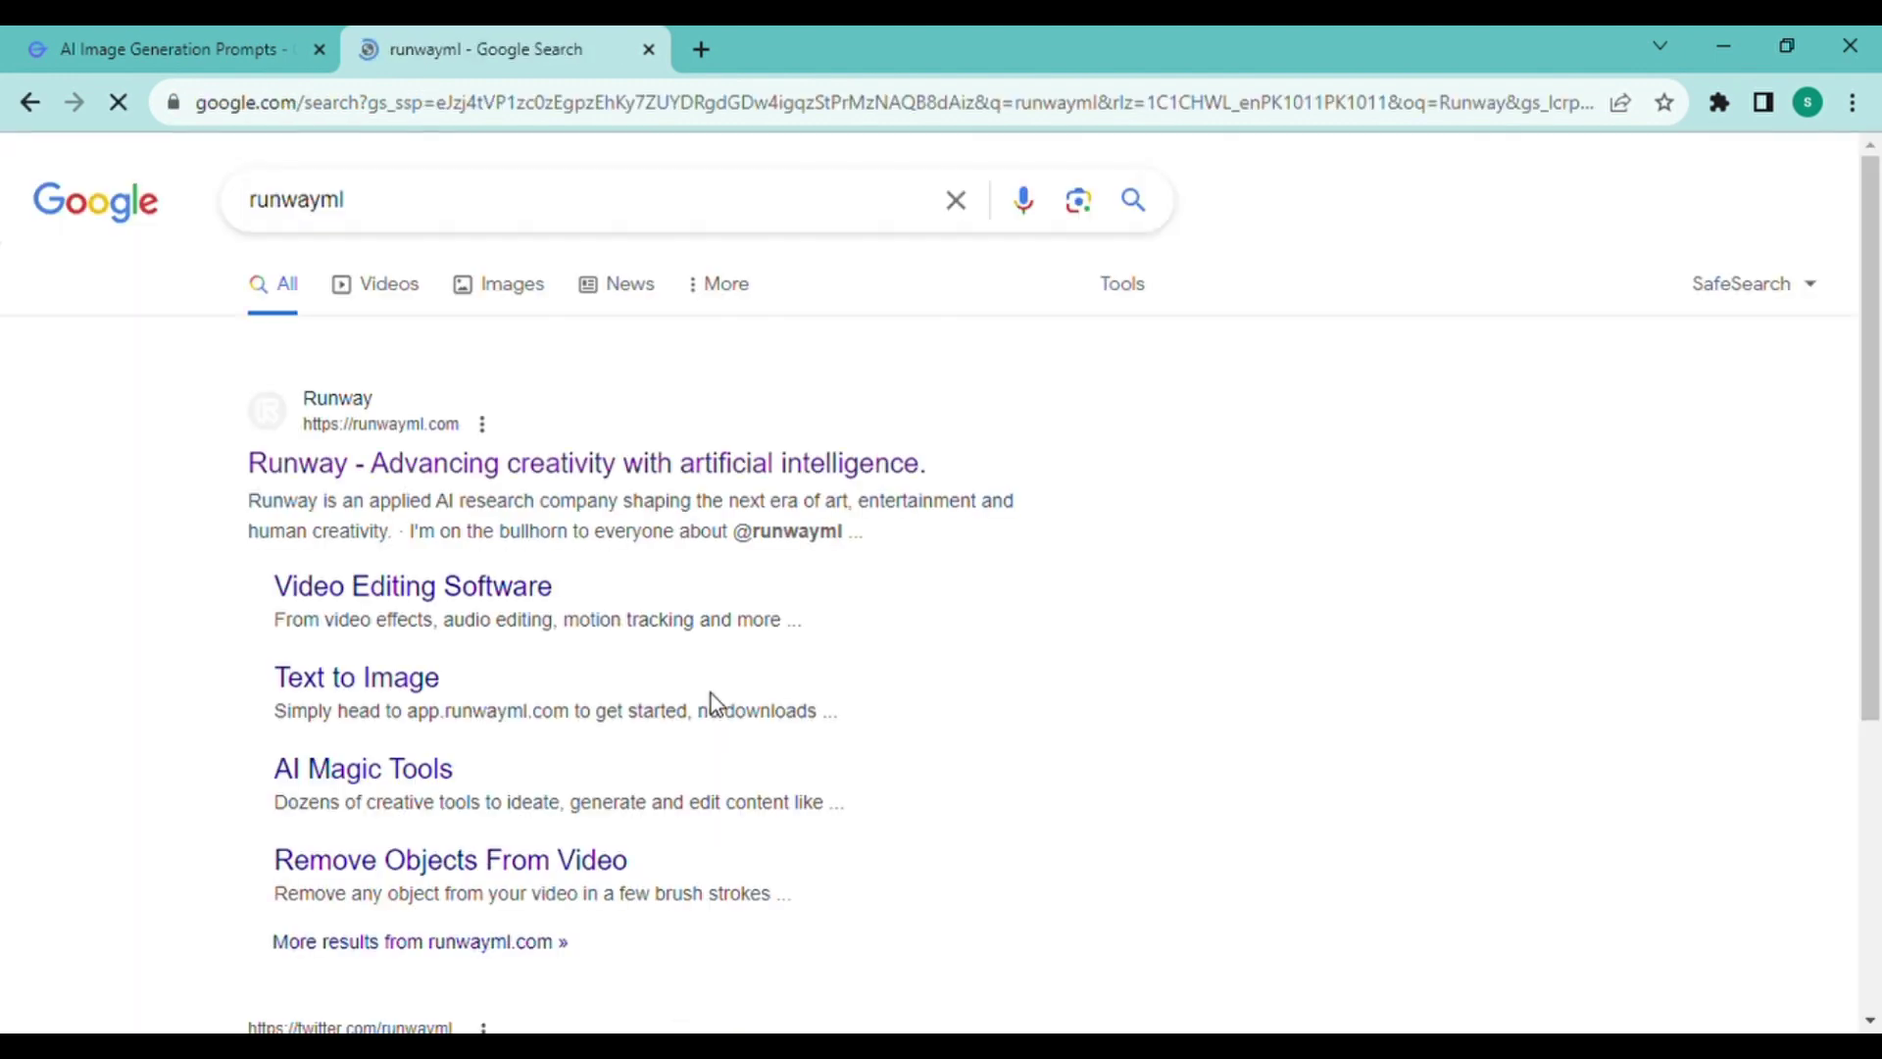
click(605, 464)
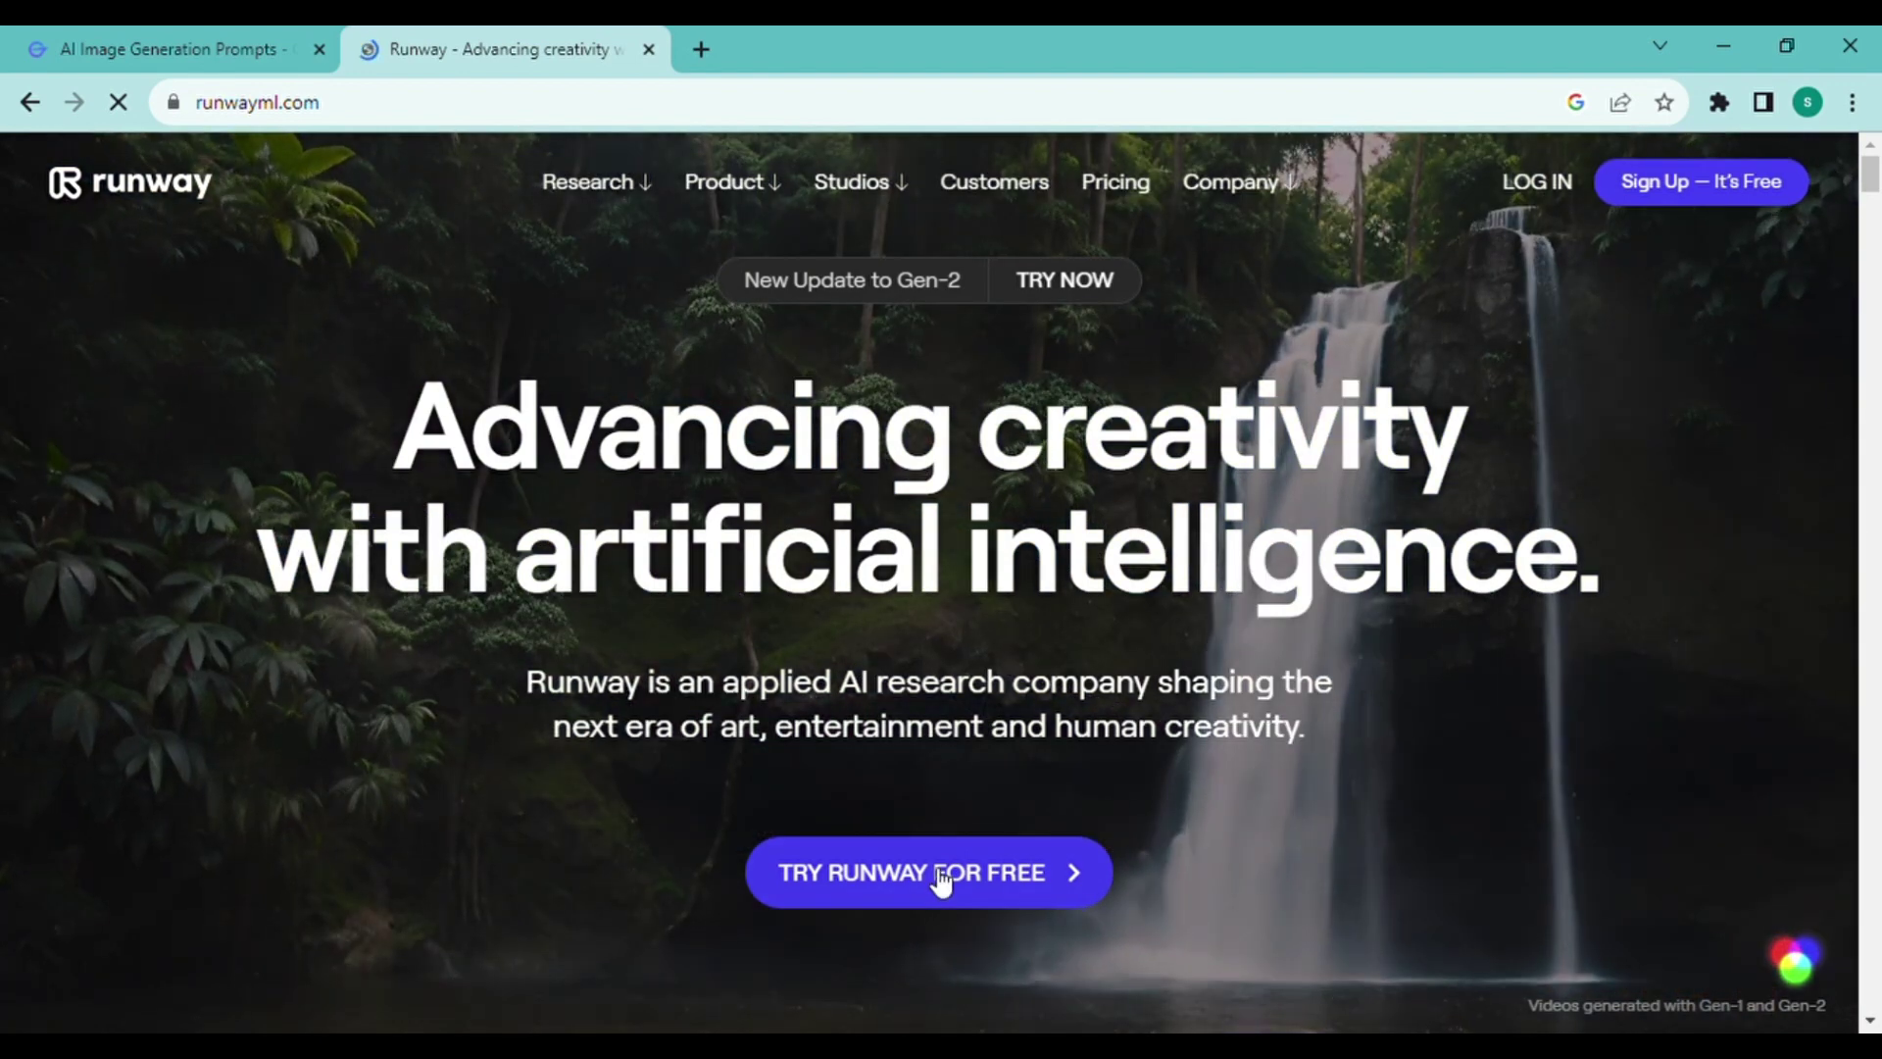
- Paste the empty dimly lit mall prompt into Gen-2 and raise general motion from 5 to 7
click(941, 879)
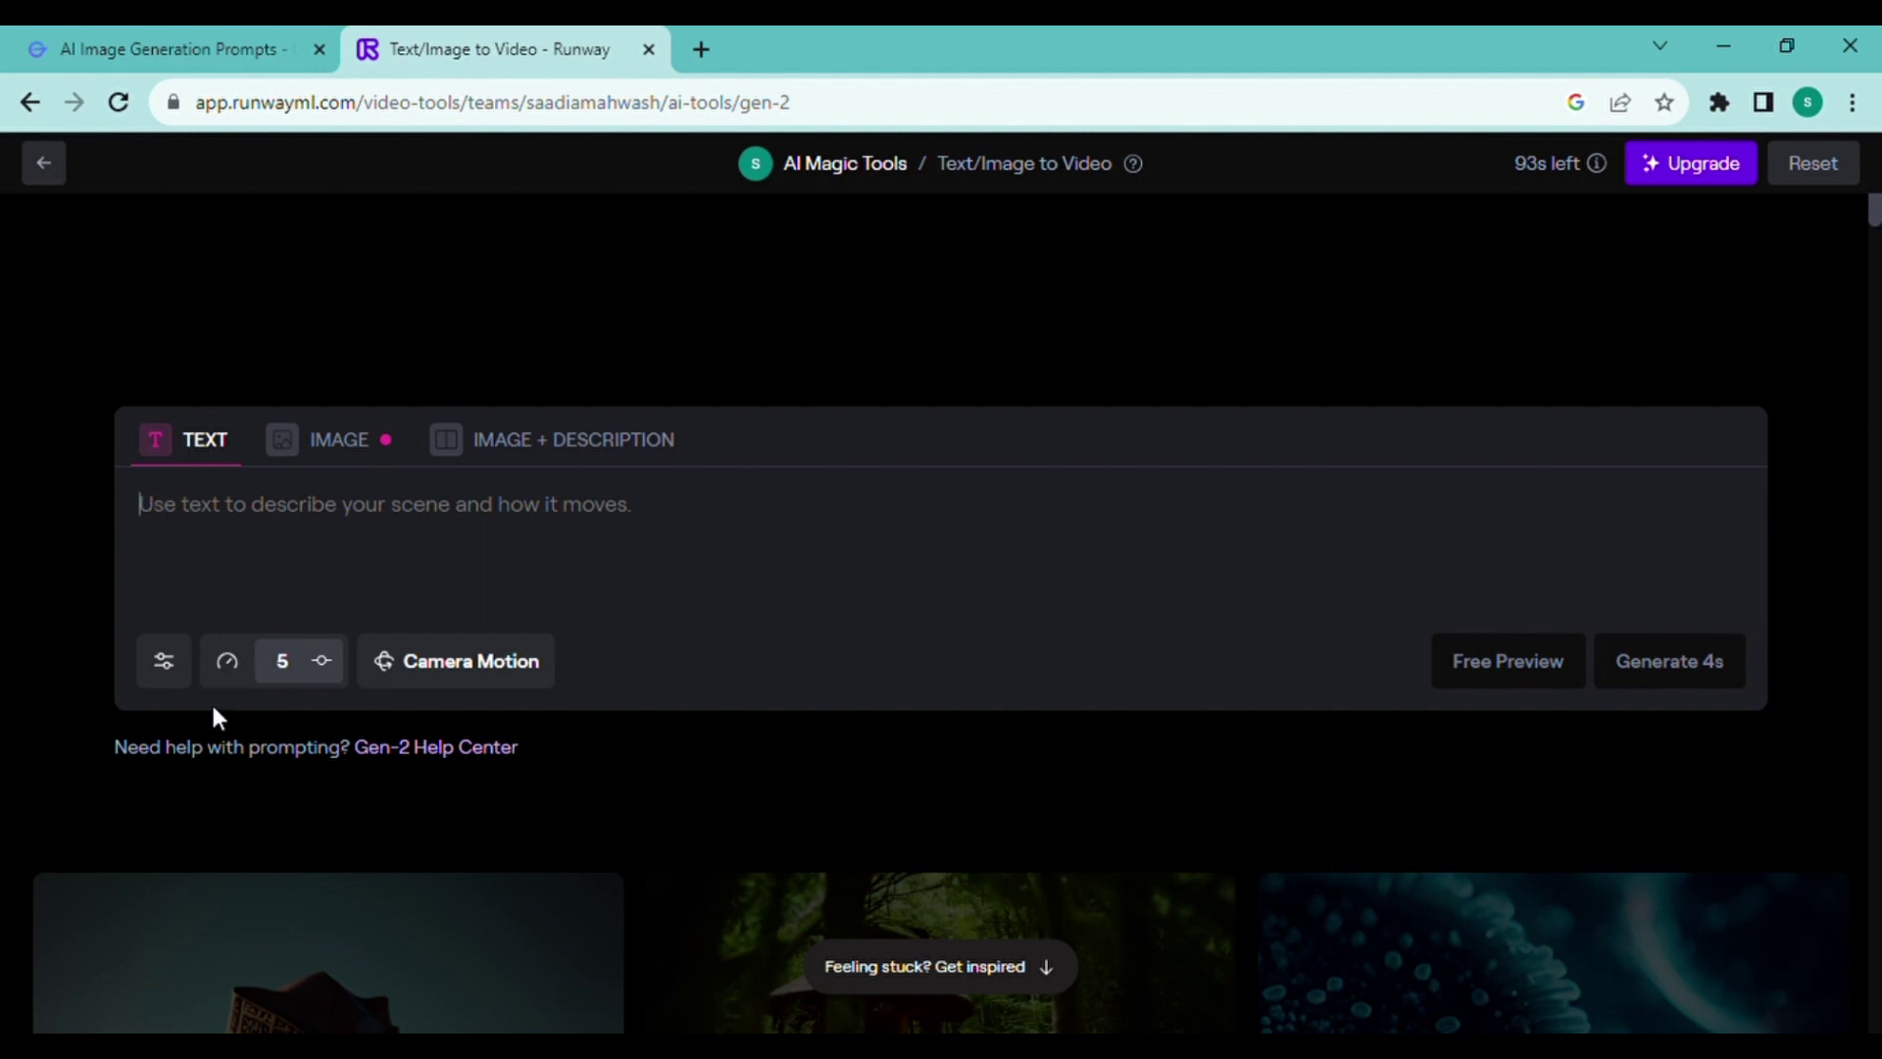
text(Realistic, personality: [Illustrate a wide shot of an empty, dimly lit mall at night. The mall is eerily quiet and the lighting is dim, creating a sense of mystery and foreboding. The camera slowly pans across the mall, showcasing the deserted shops and empty walkways, emphasizing the emptiness and abandonment]unreal)
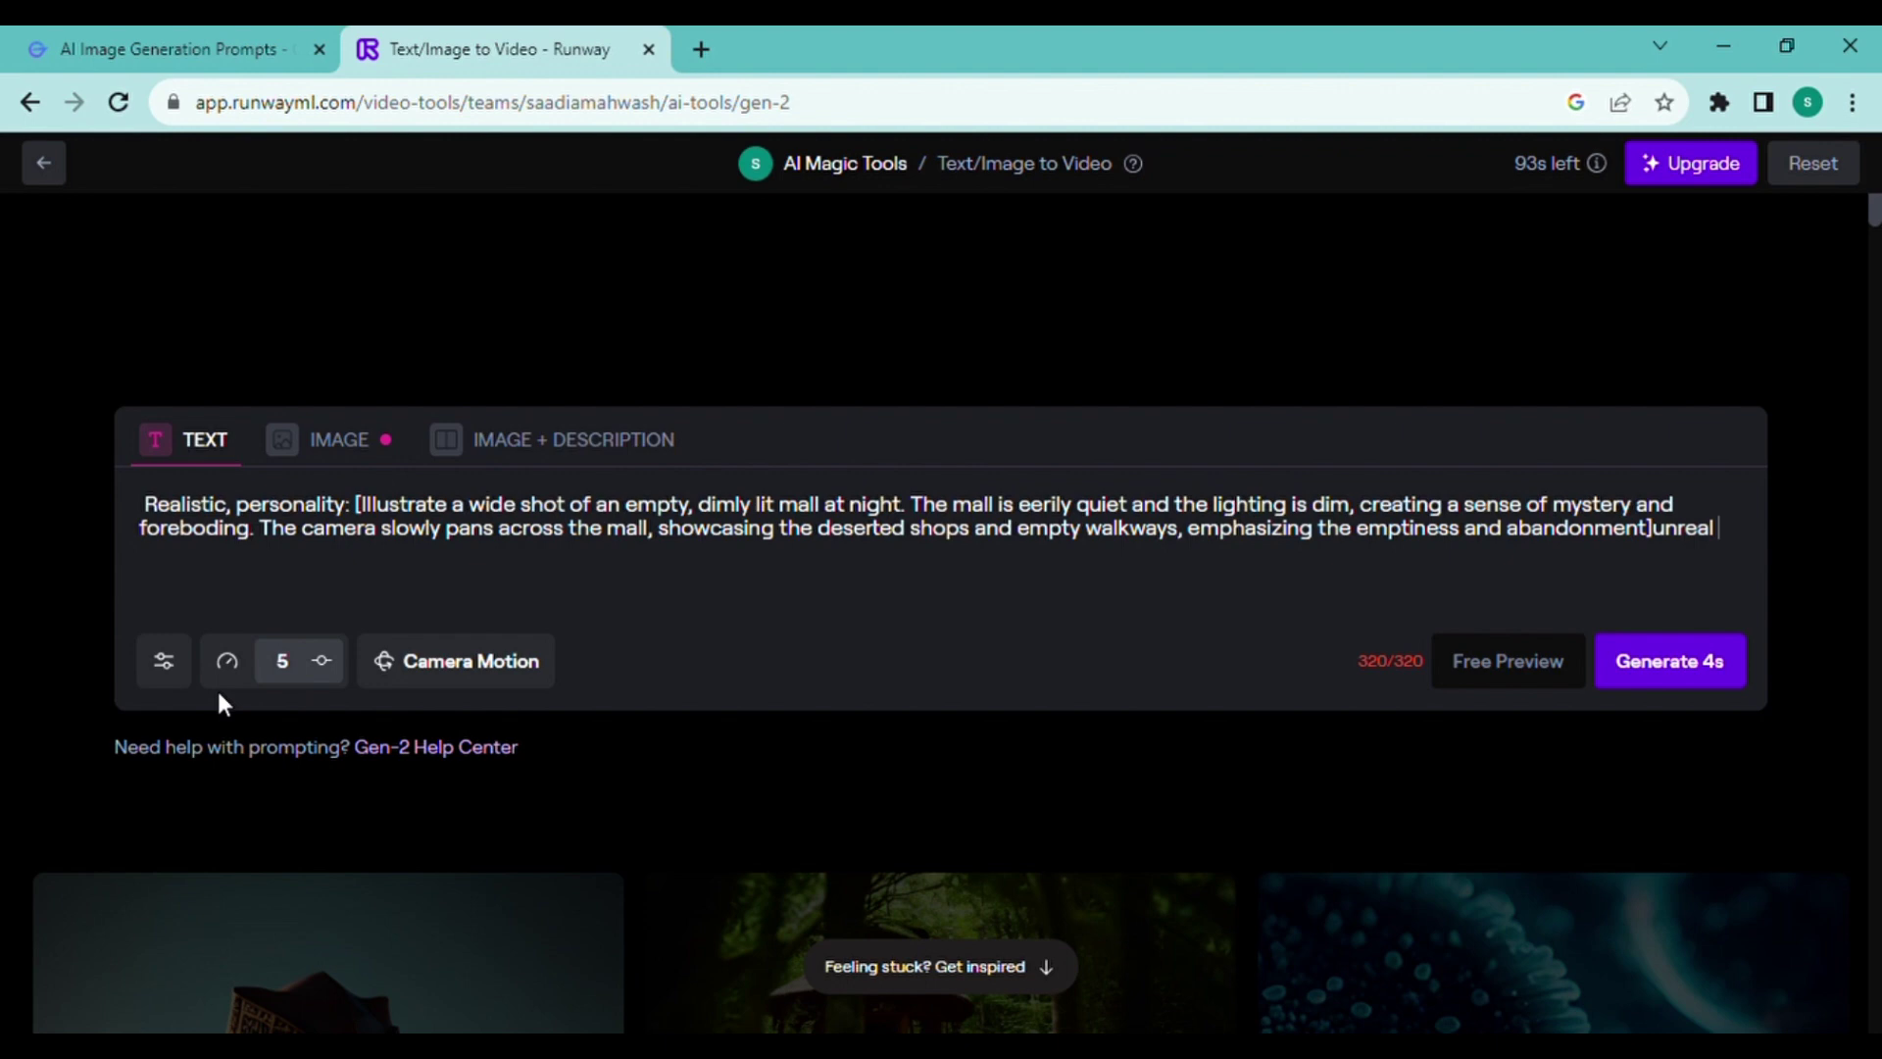
click(167, 665)
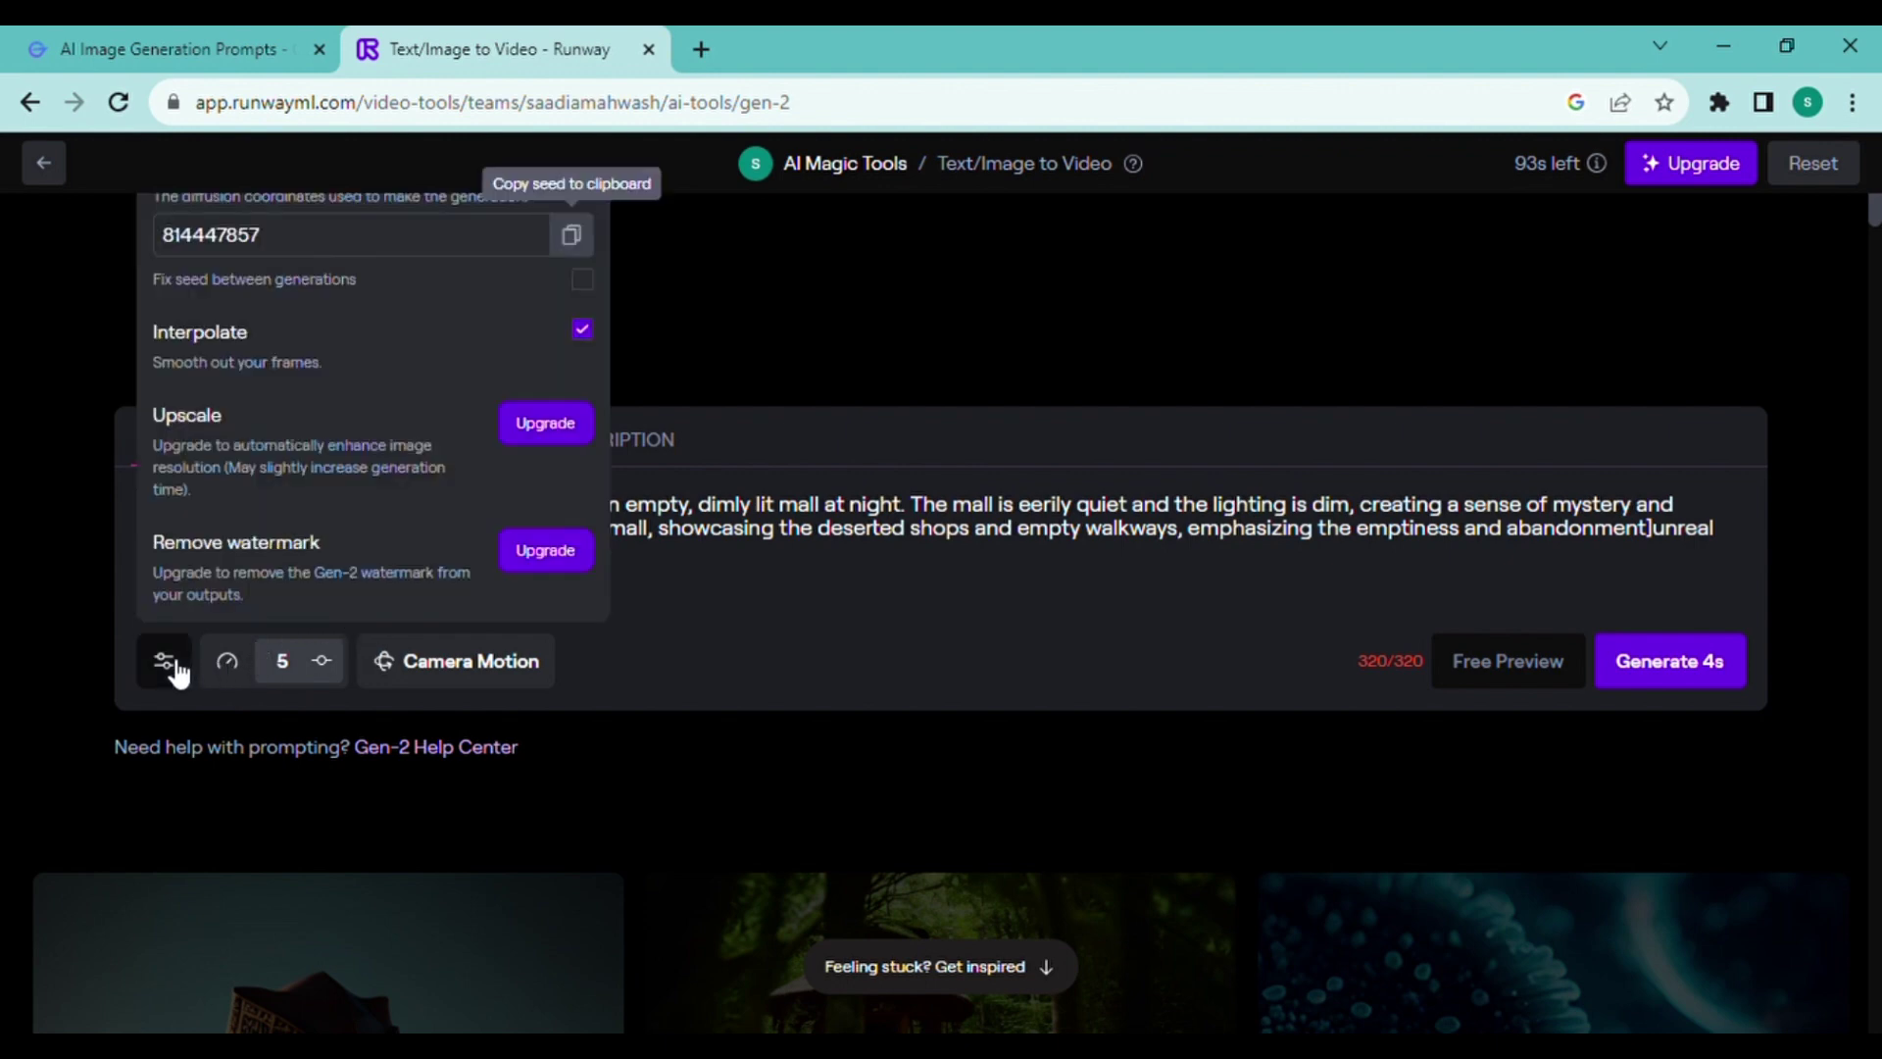
click(475, 662)
click(475, 662)
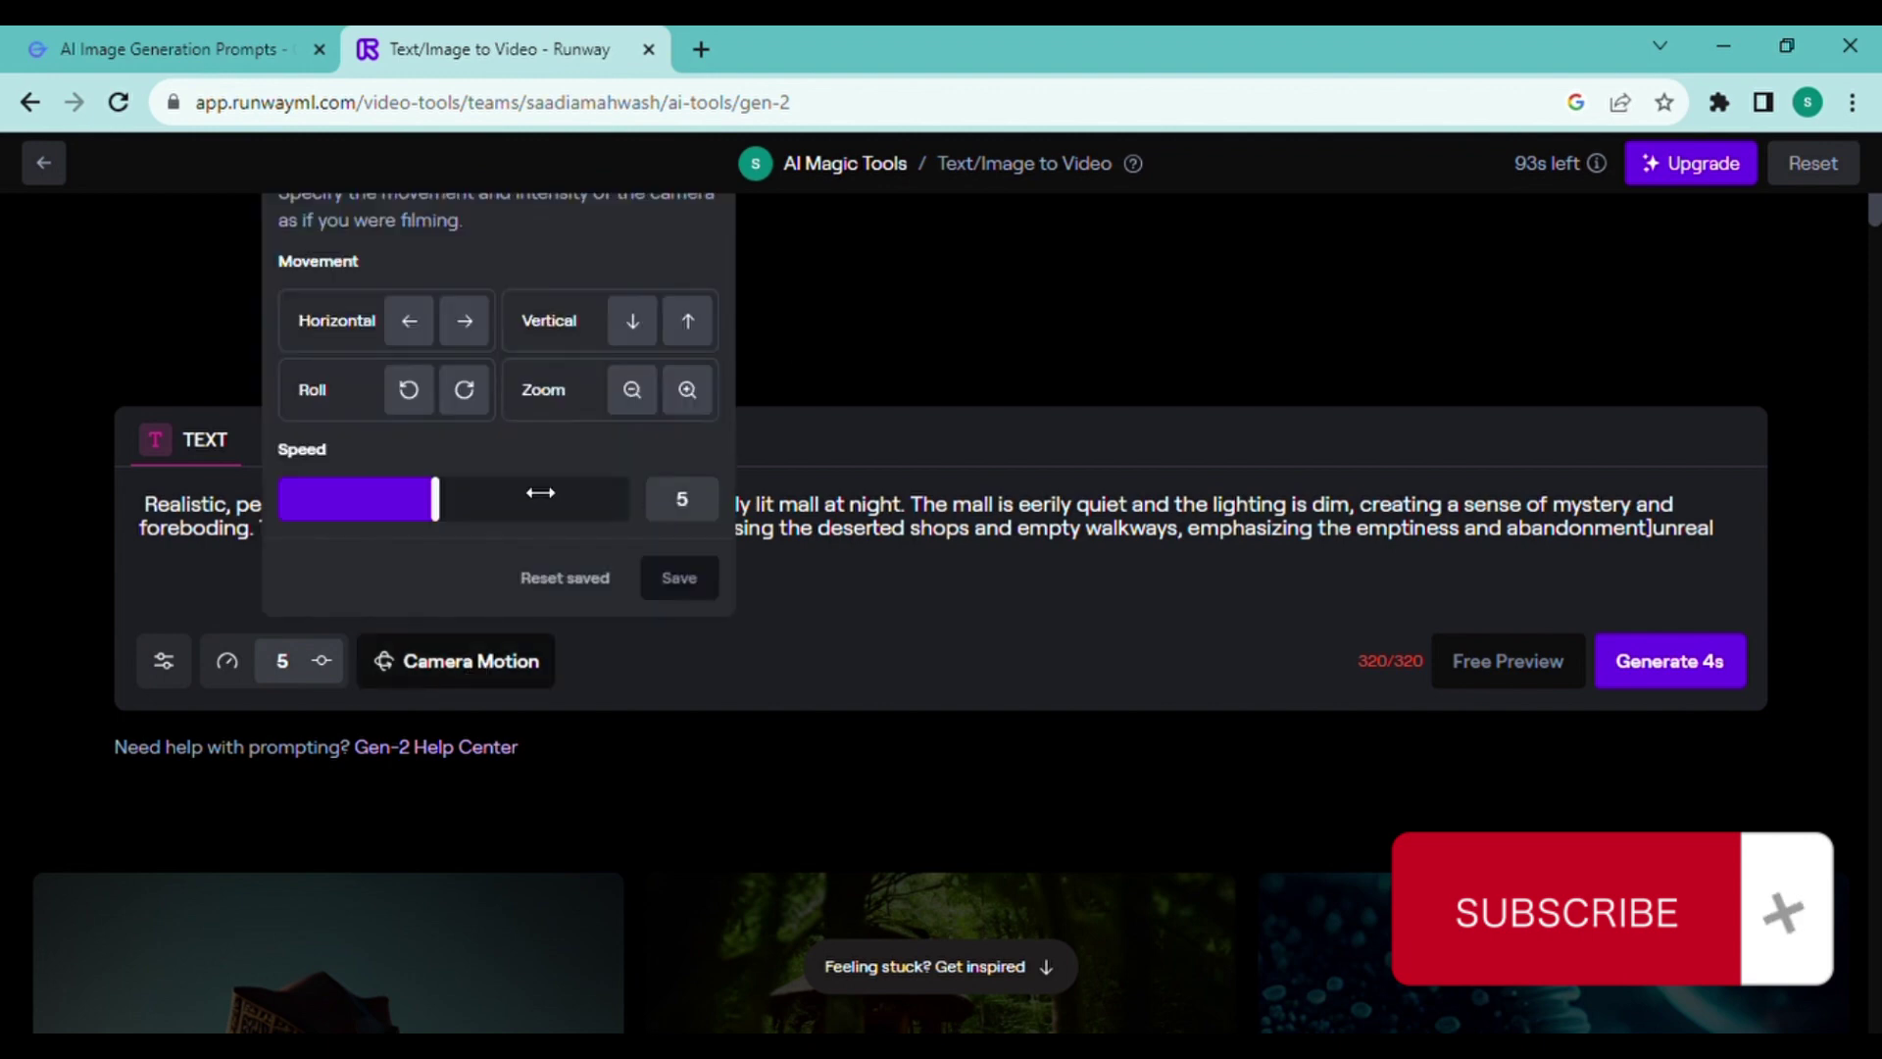
click(520, 495)
click(319, 664)
click(344, 865)
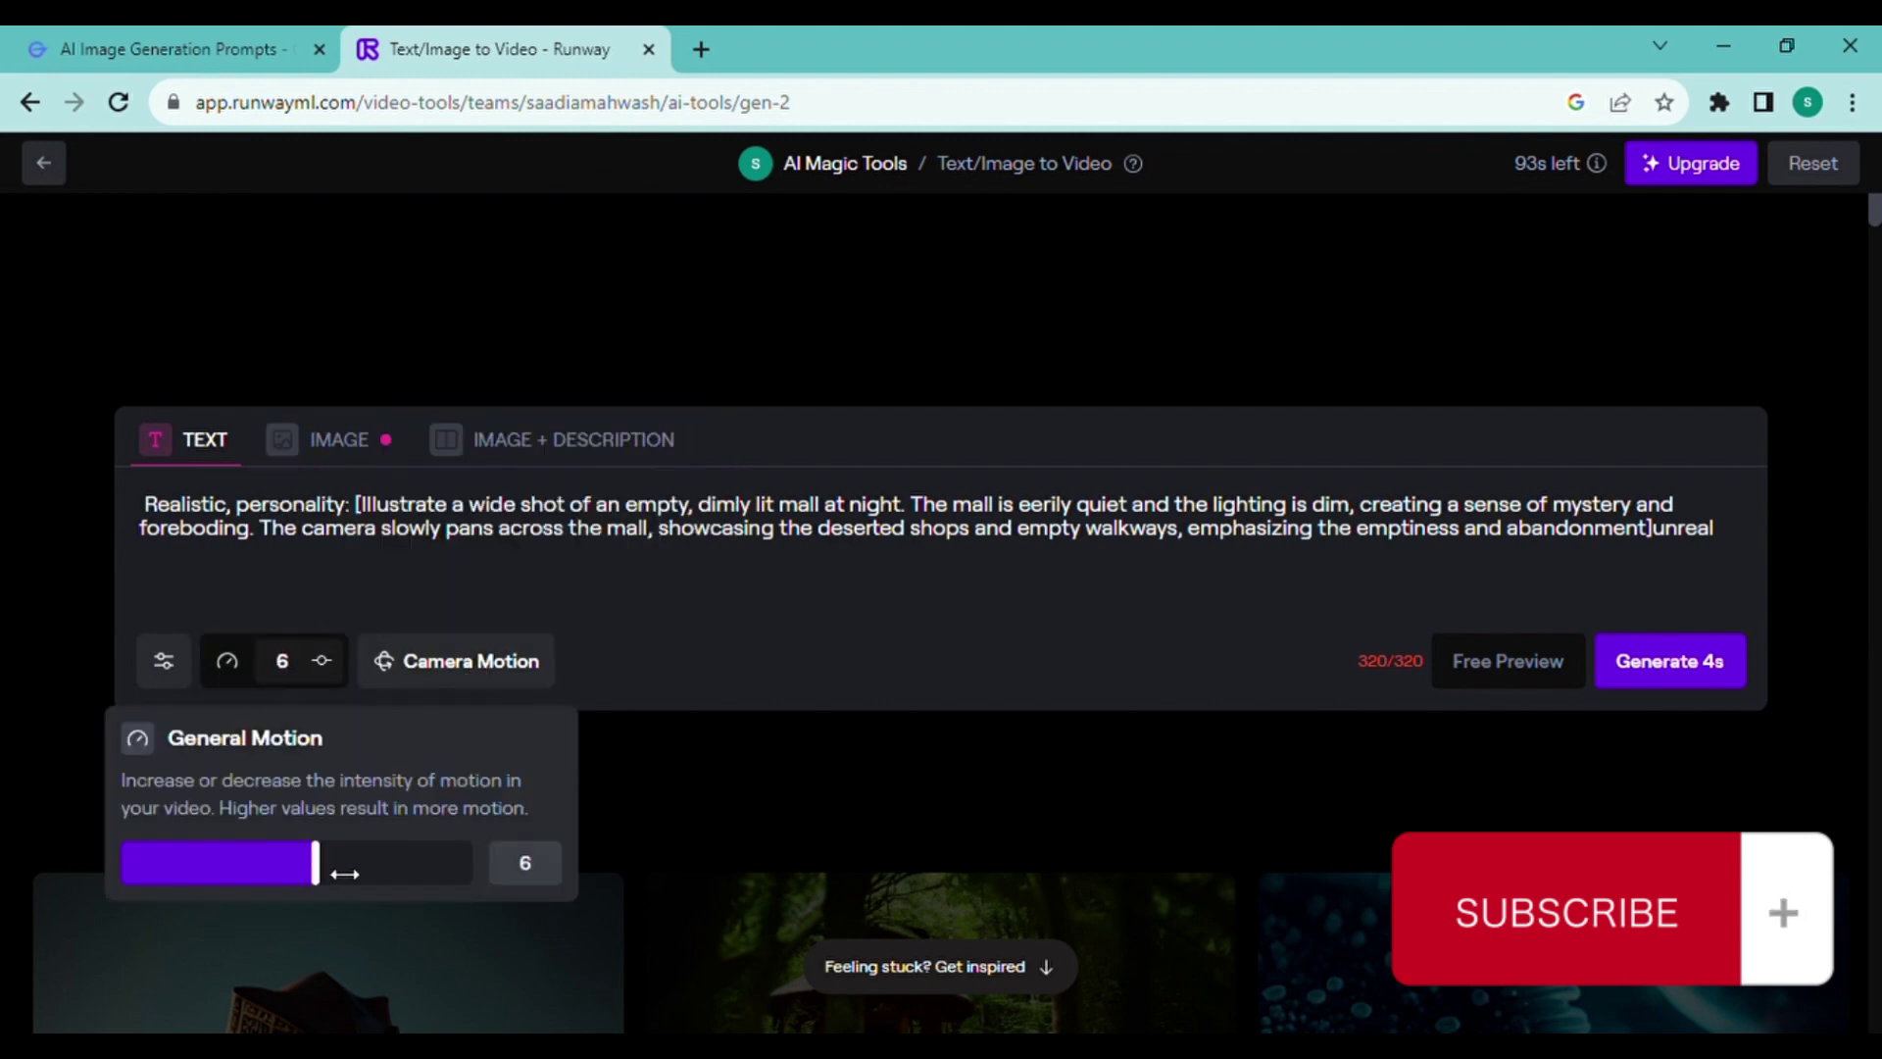
click(767, 637)
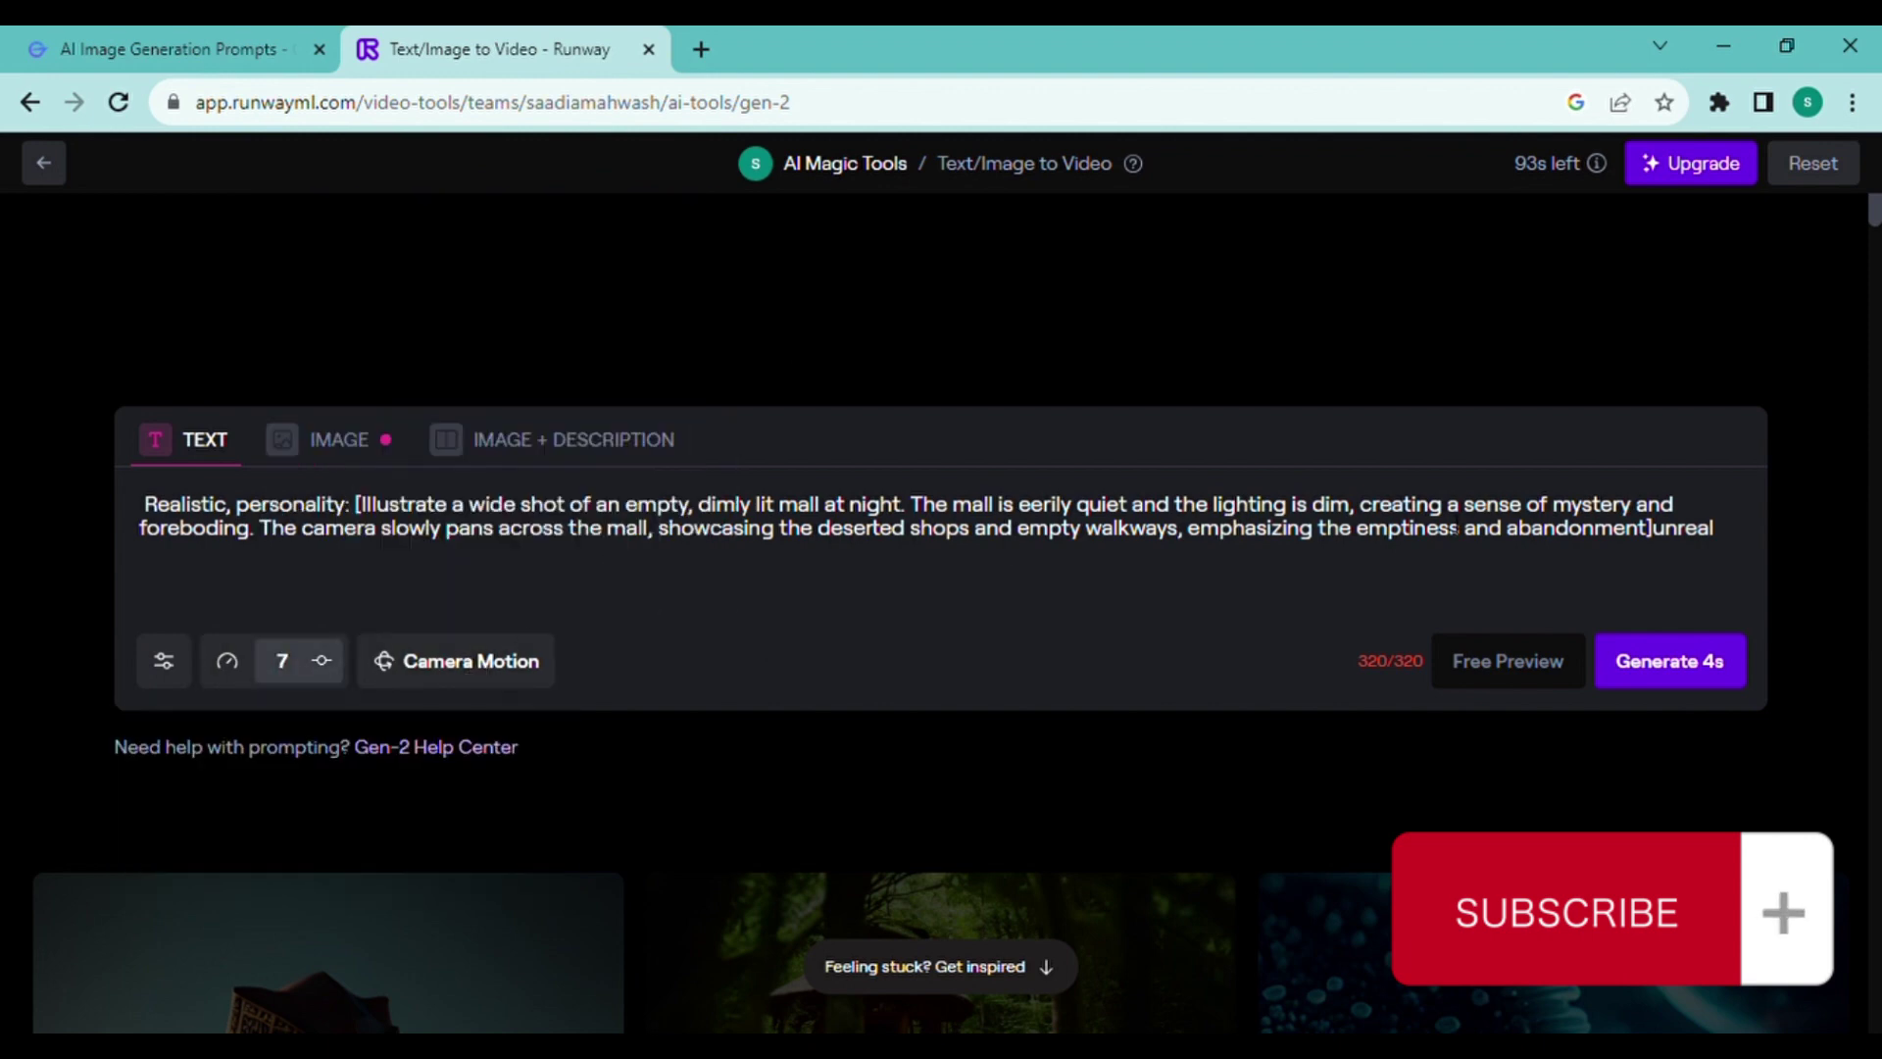
- Generate a 4-second mall clip, play it, then generate clips from the next prompts
click(1679, 667)
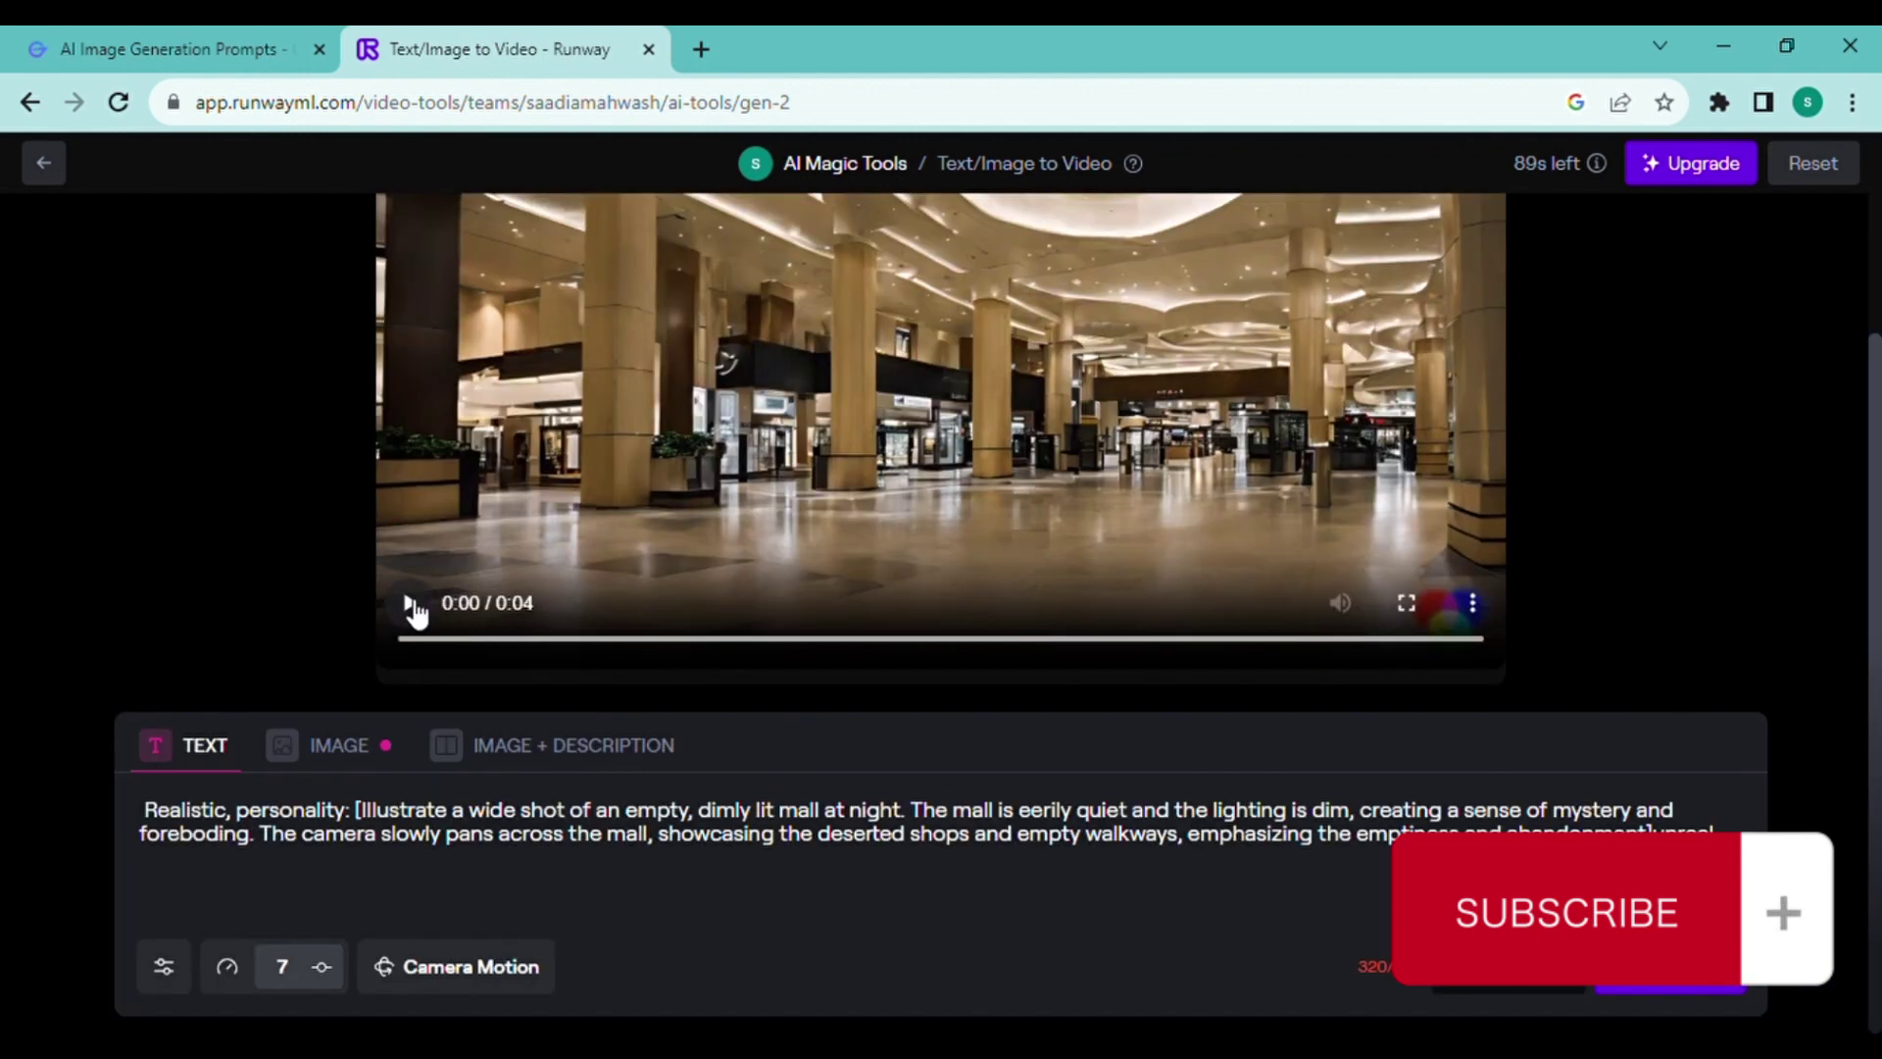
click(409, 603)
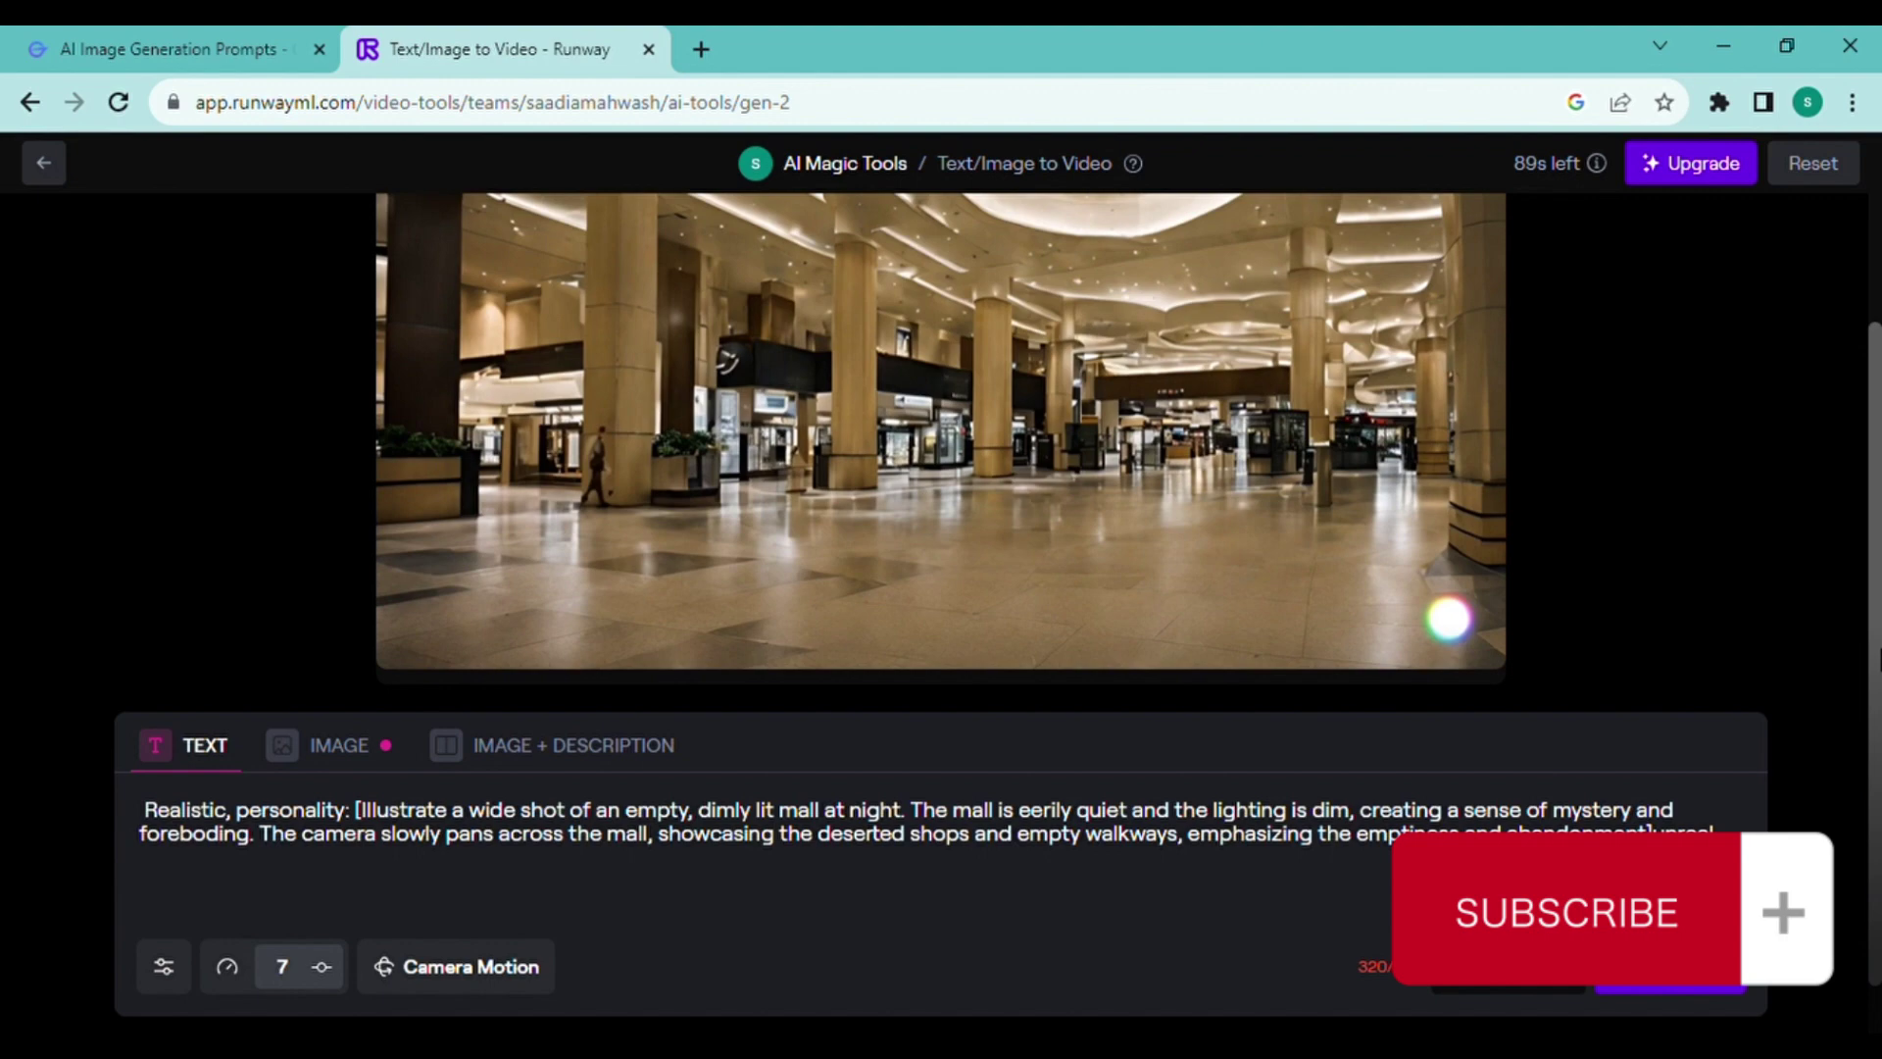
scroll(1448, 618, up, 2)
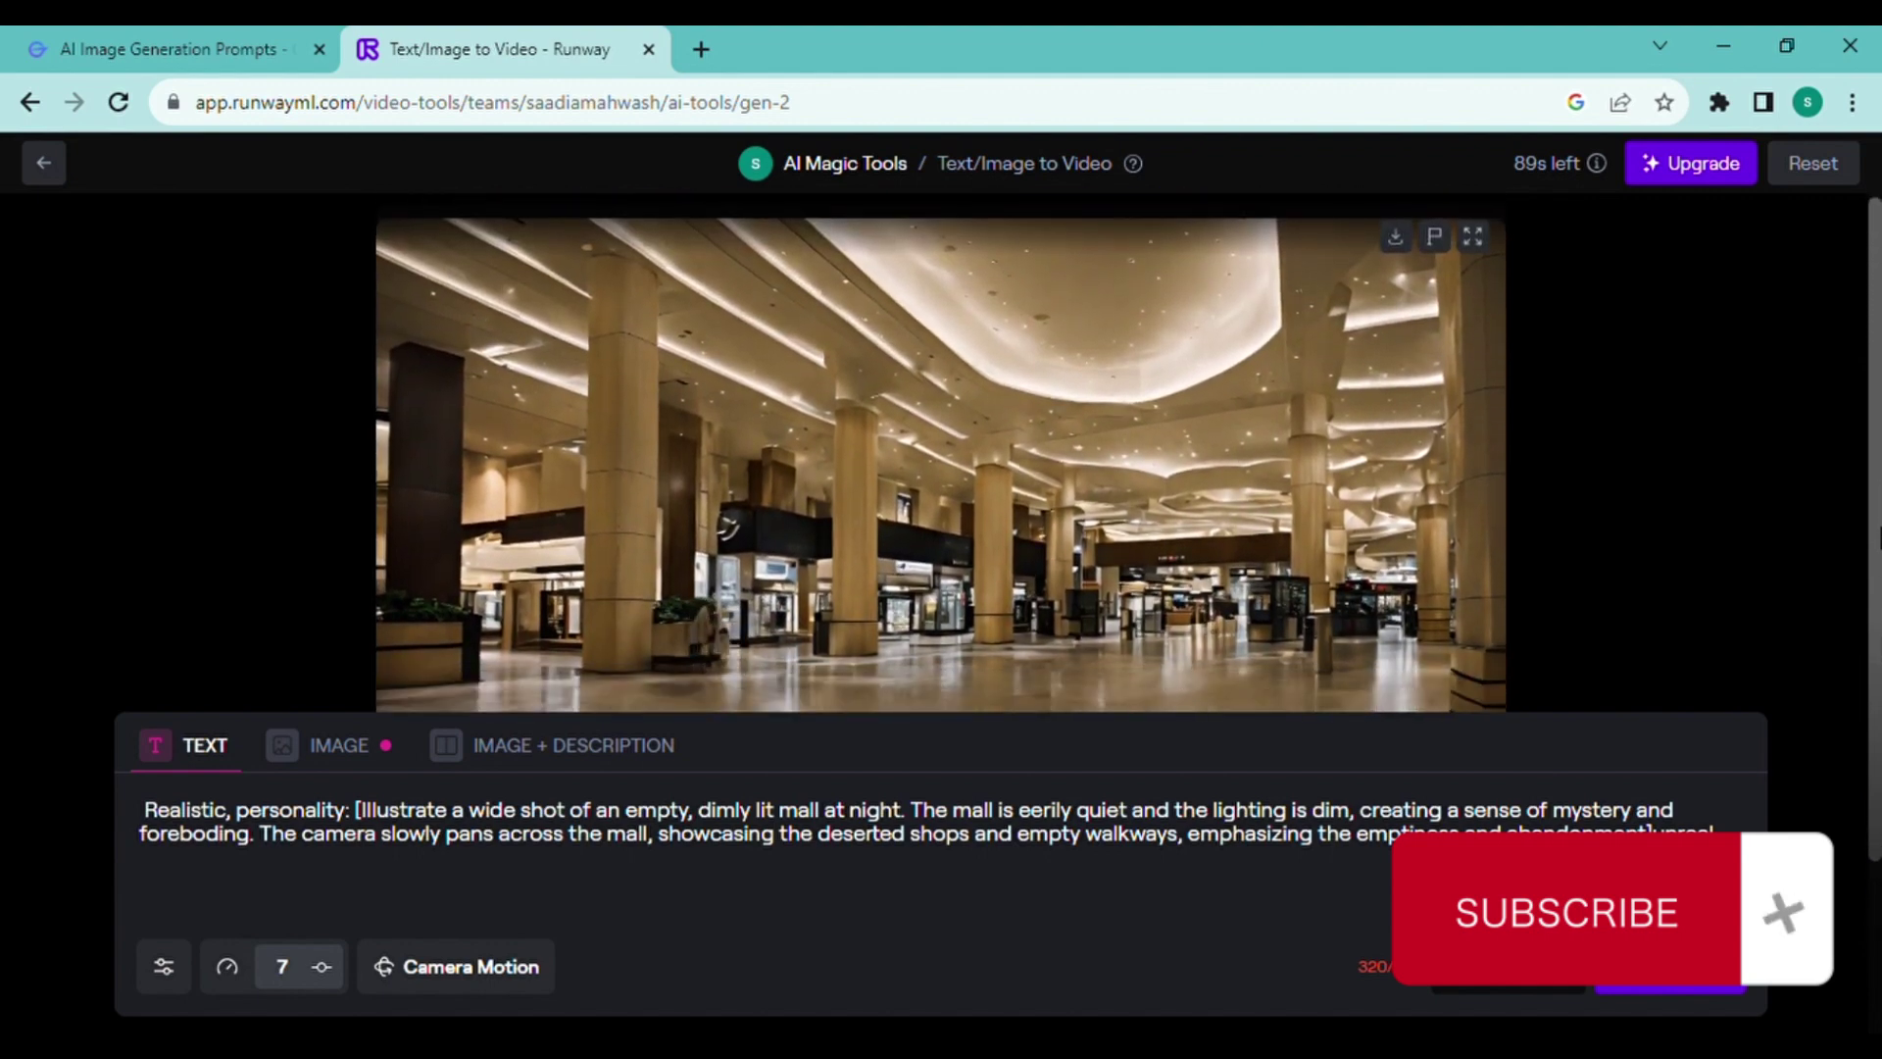
click(1679, 985)
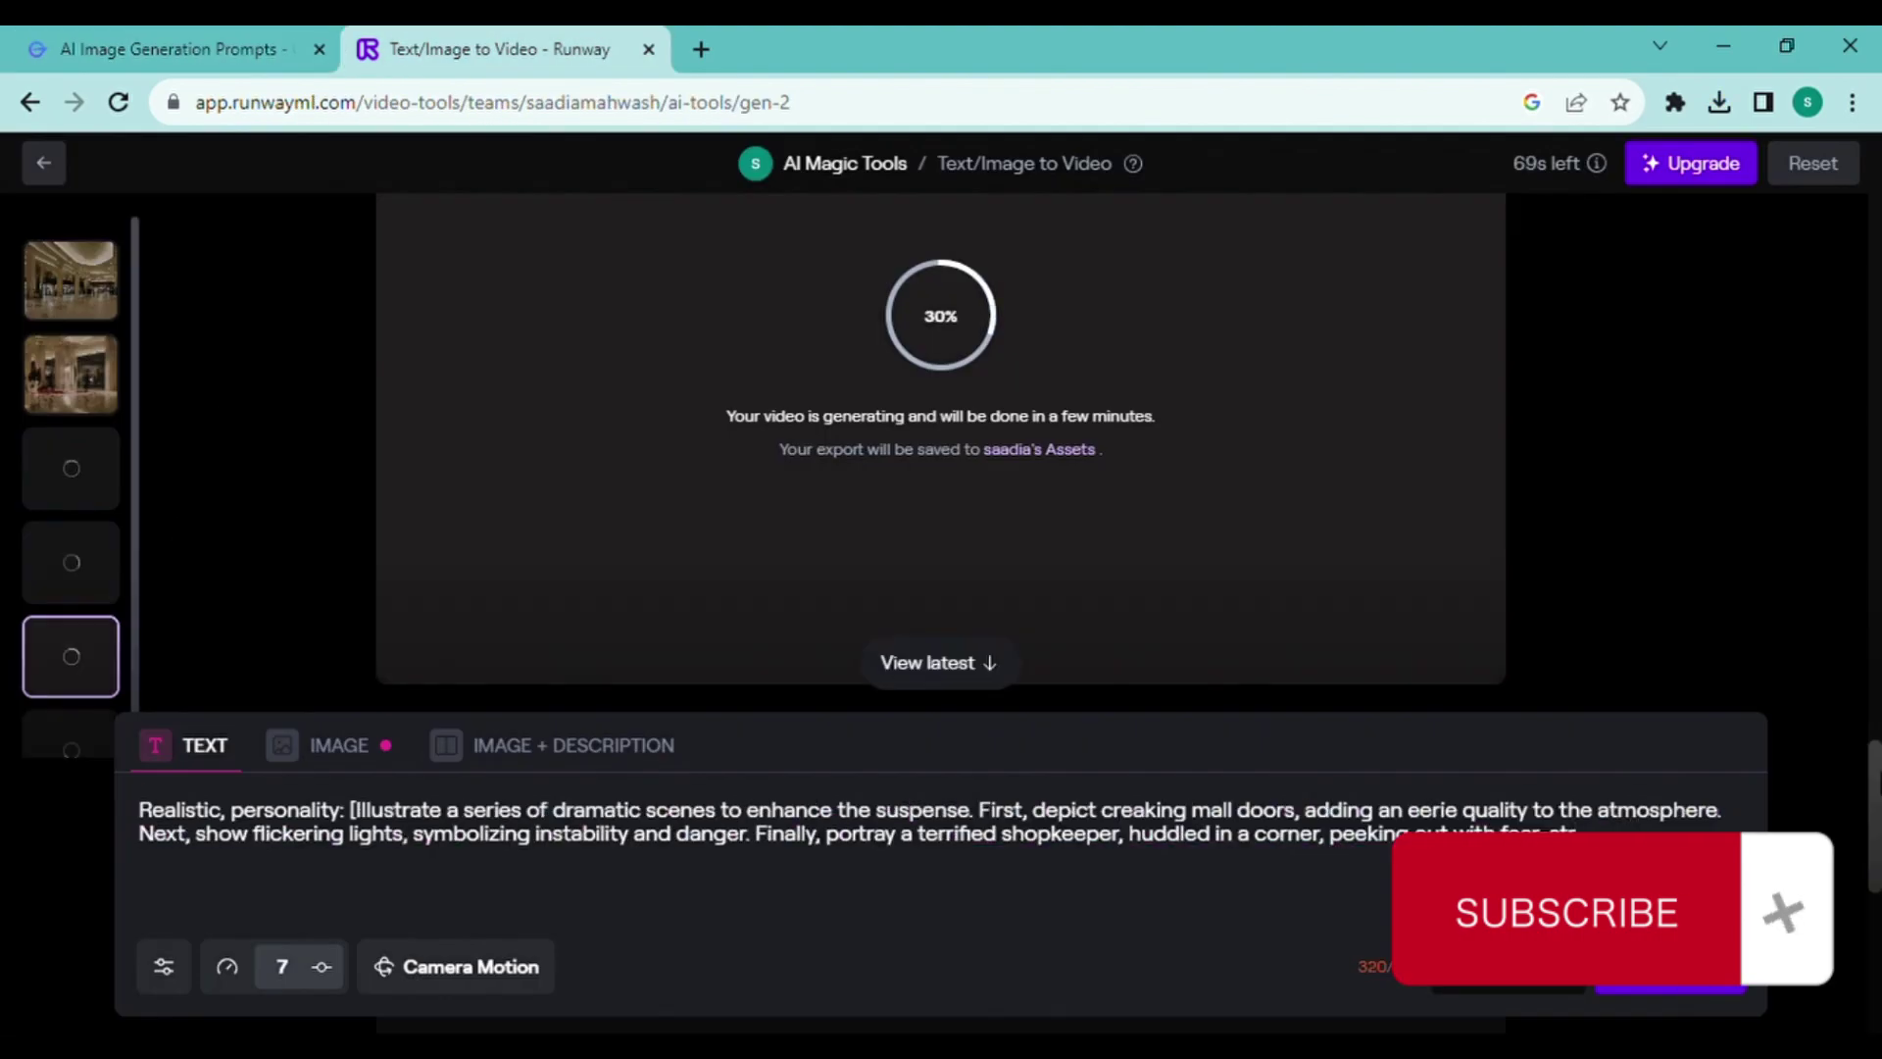
key(ctrl+a)
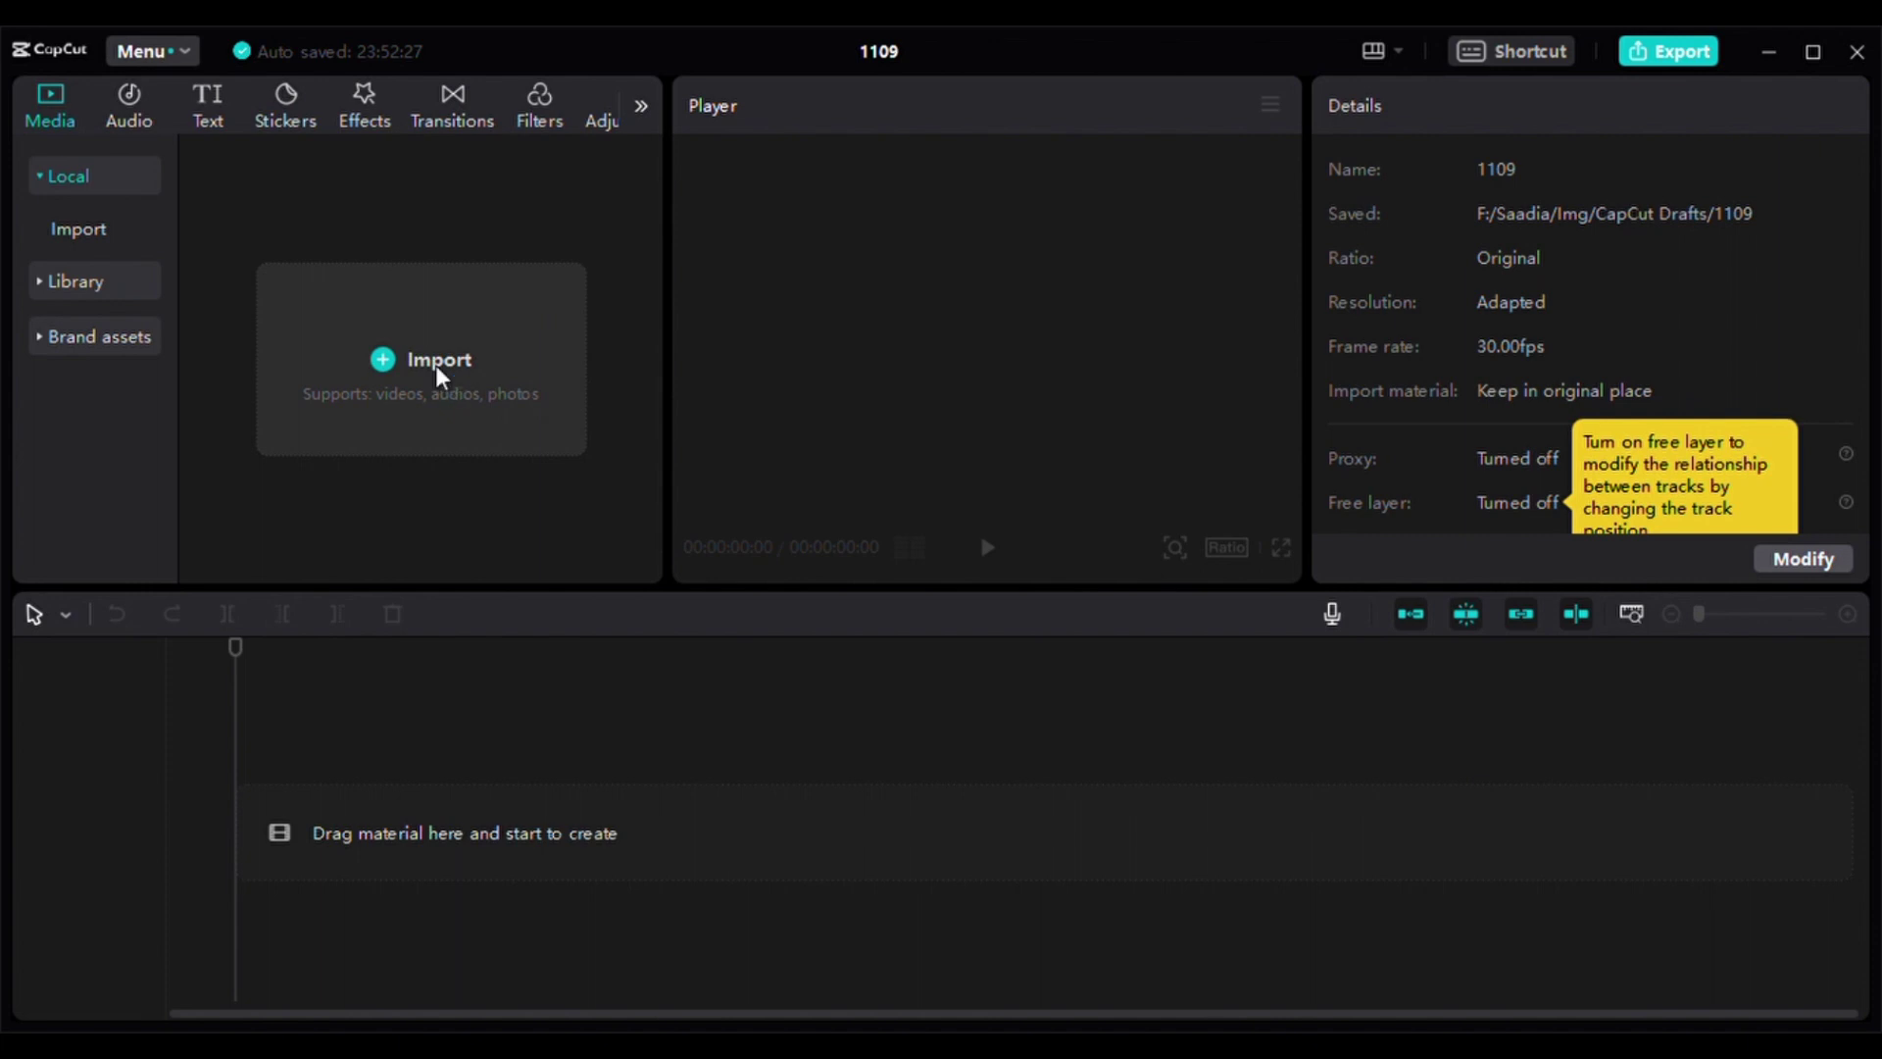
- Begin importing media into the empty CapCut project 1109
click(440, 378)
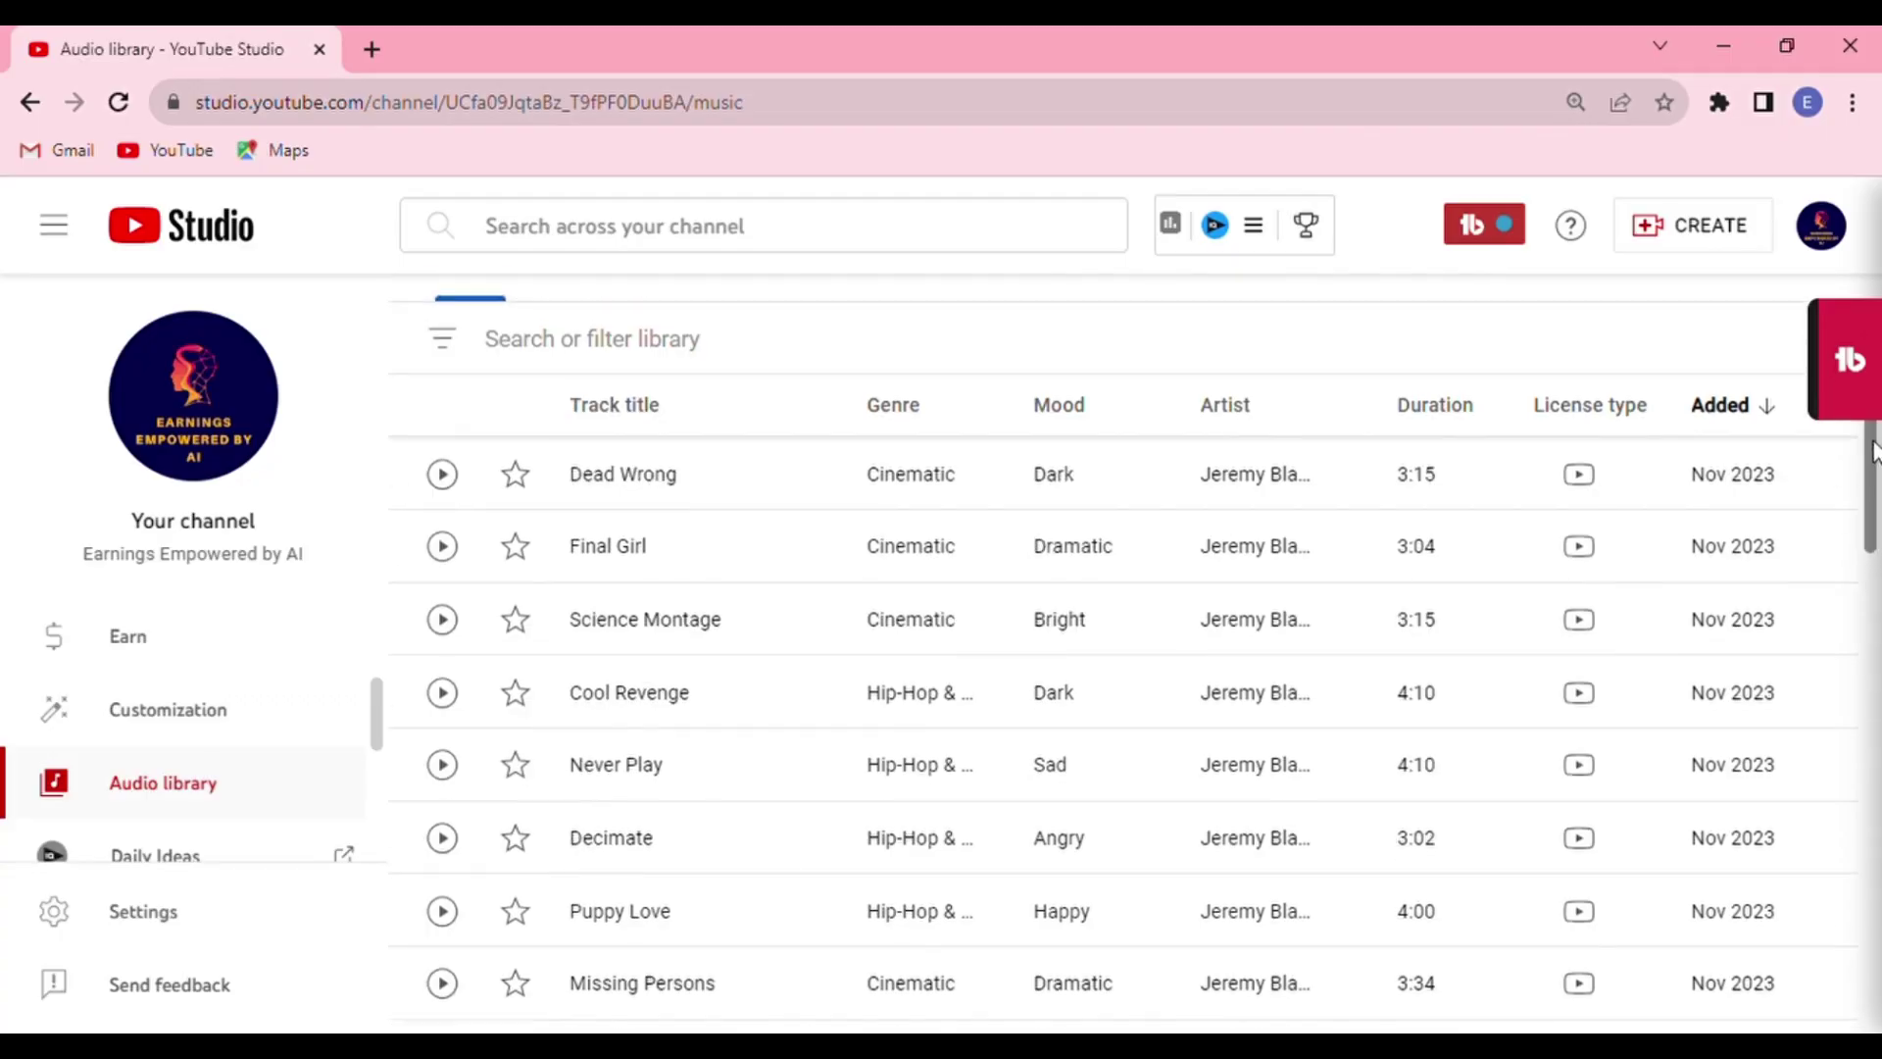
- Preview the Final Girl track, then download it
click(444, 547)
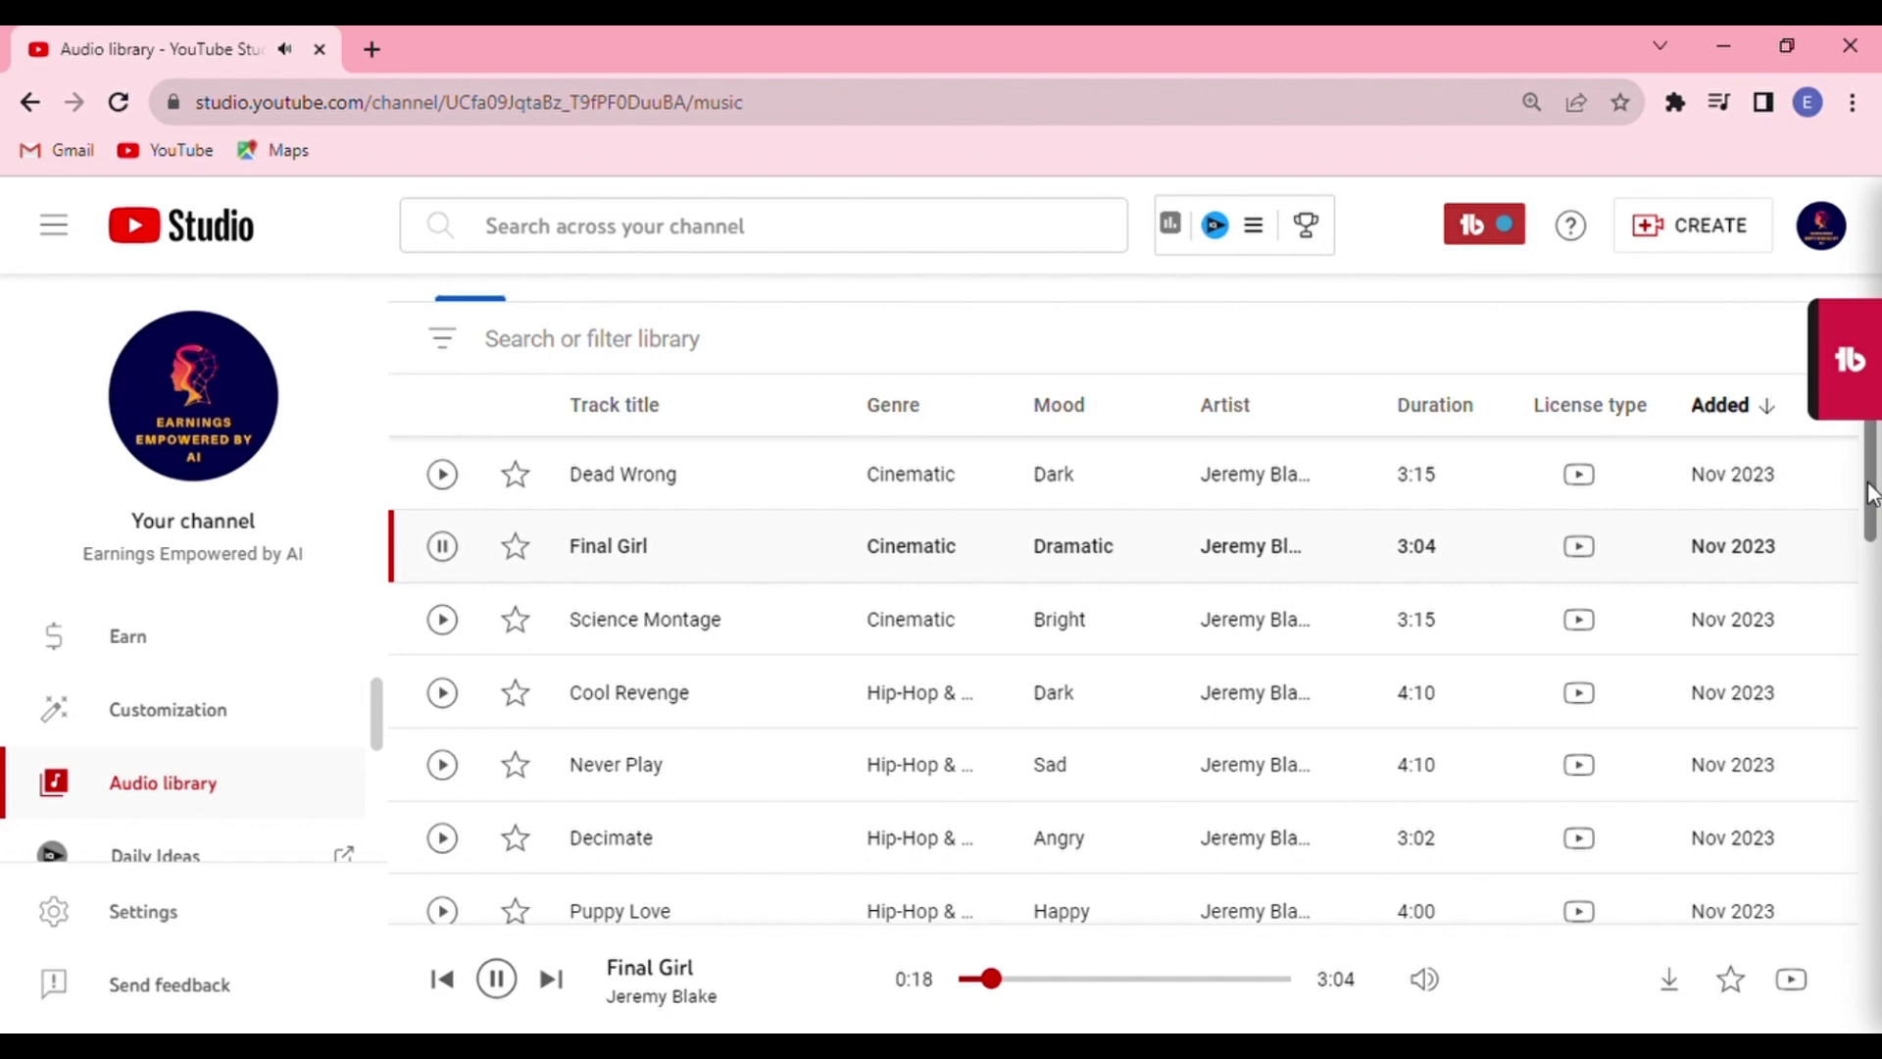
click(496, 979)
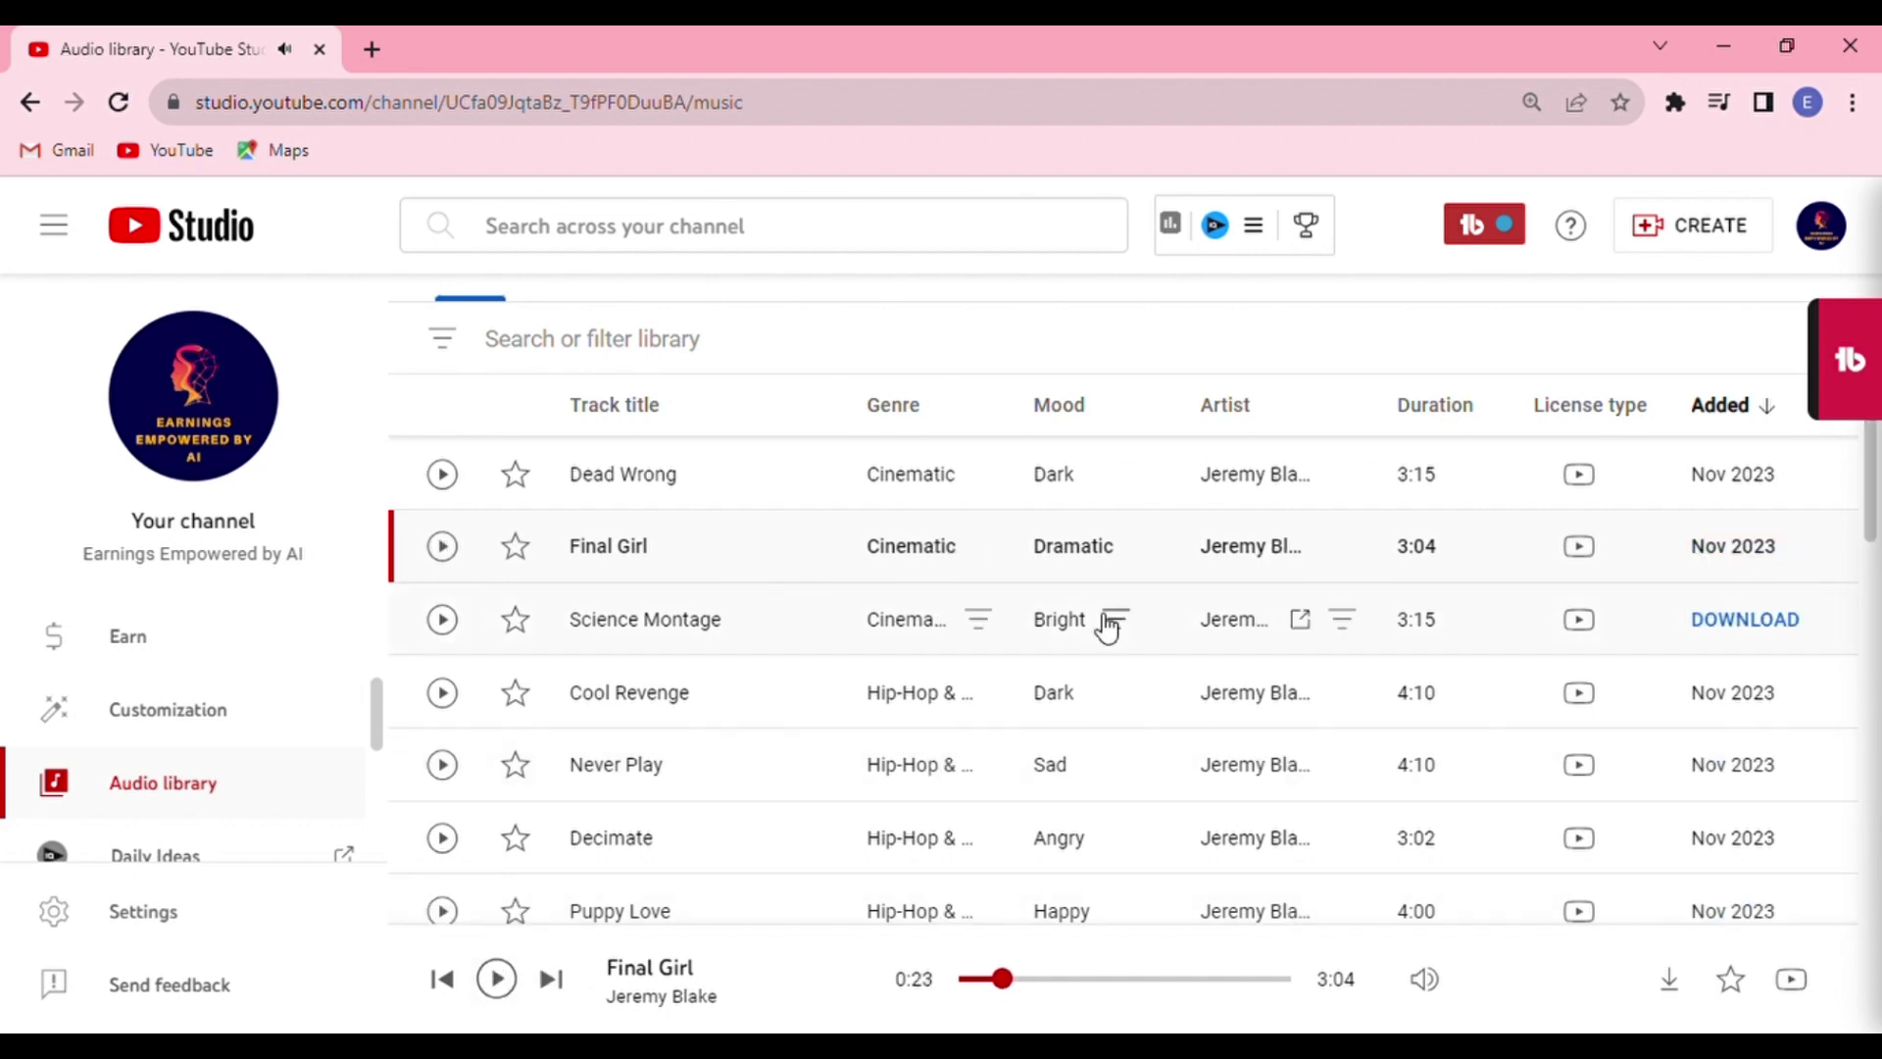
click(1746, 546)
- Audition Missing Persons, Too Late Now, Hidden Frozen Lake and Soothsayer, then stop playback
scroll(1470, 588, down, 3)
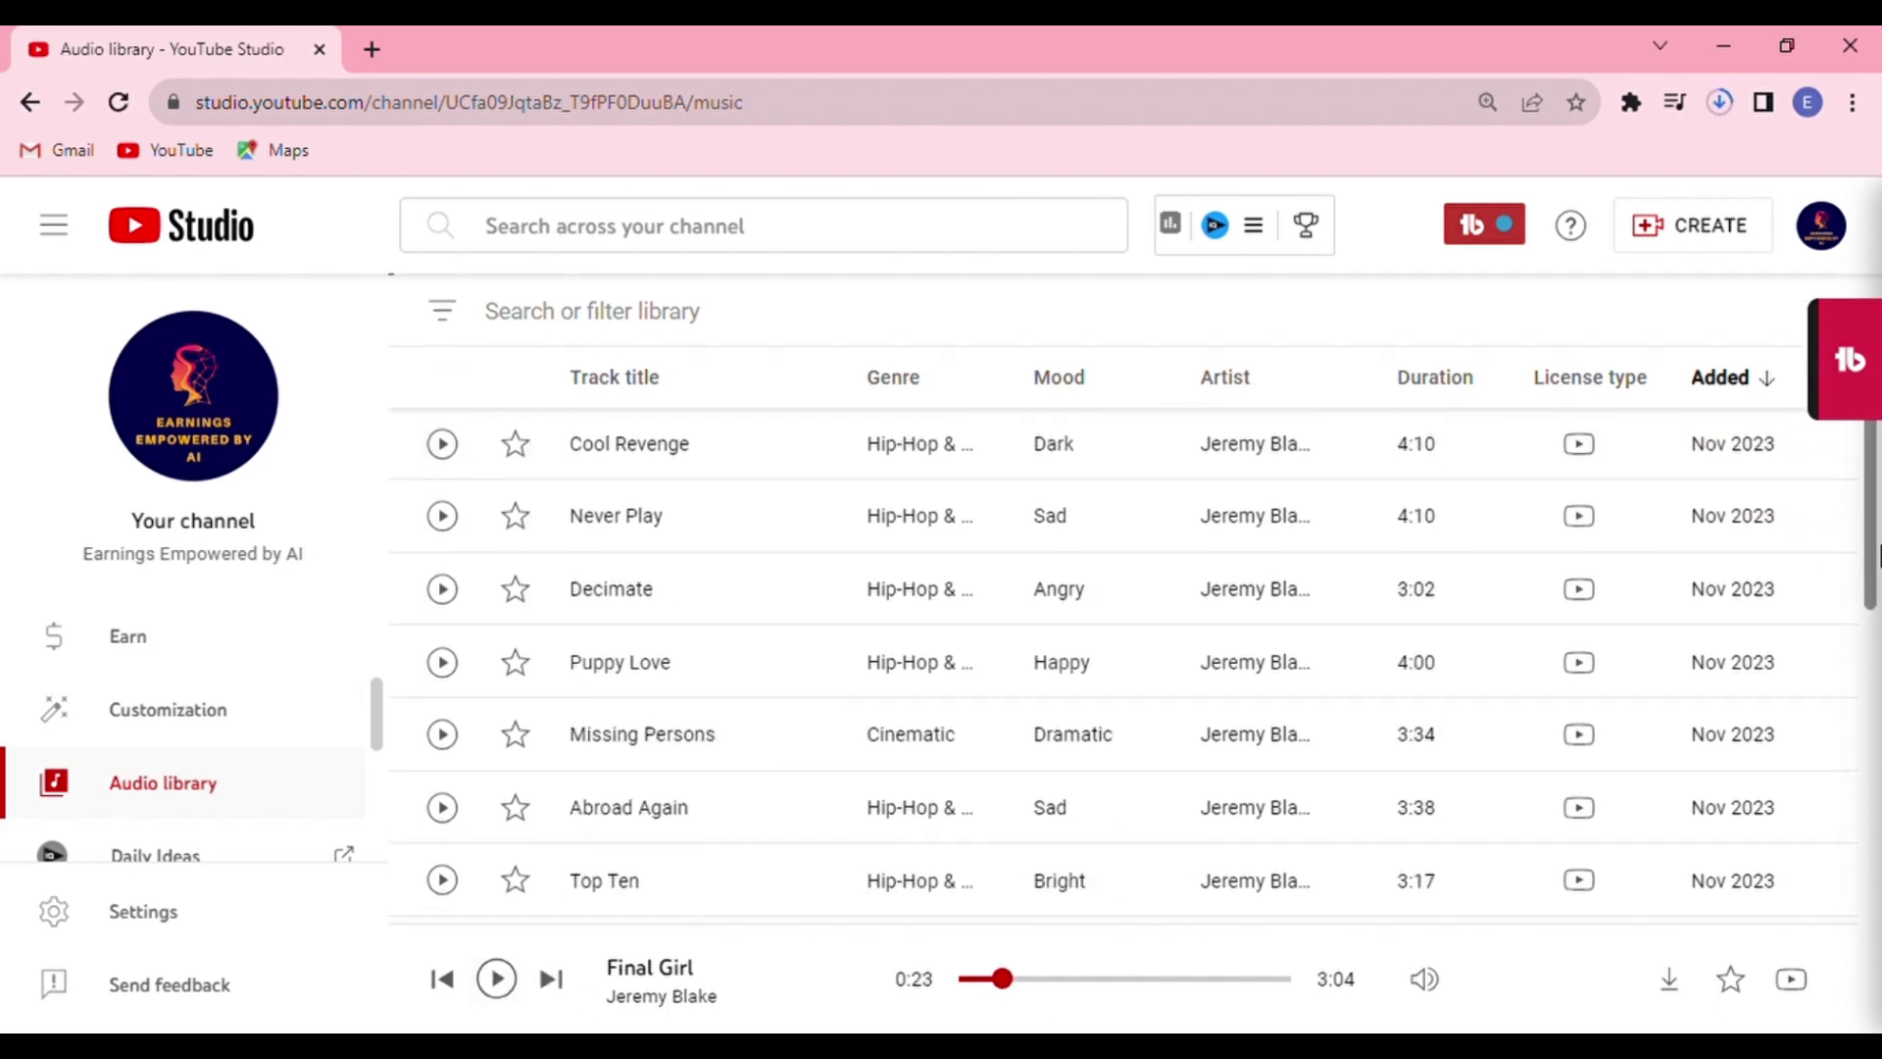
click(444, 726)
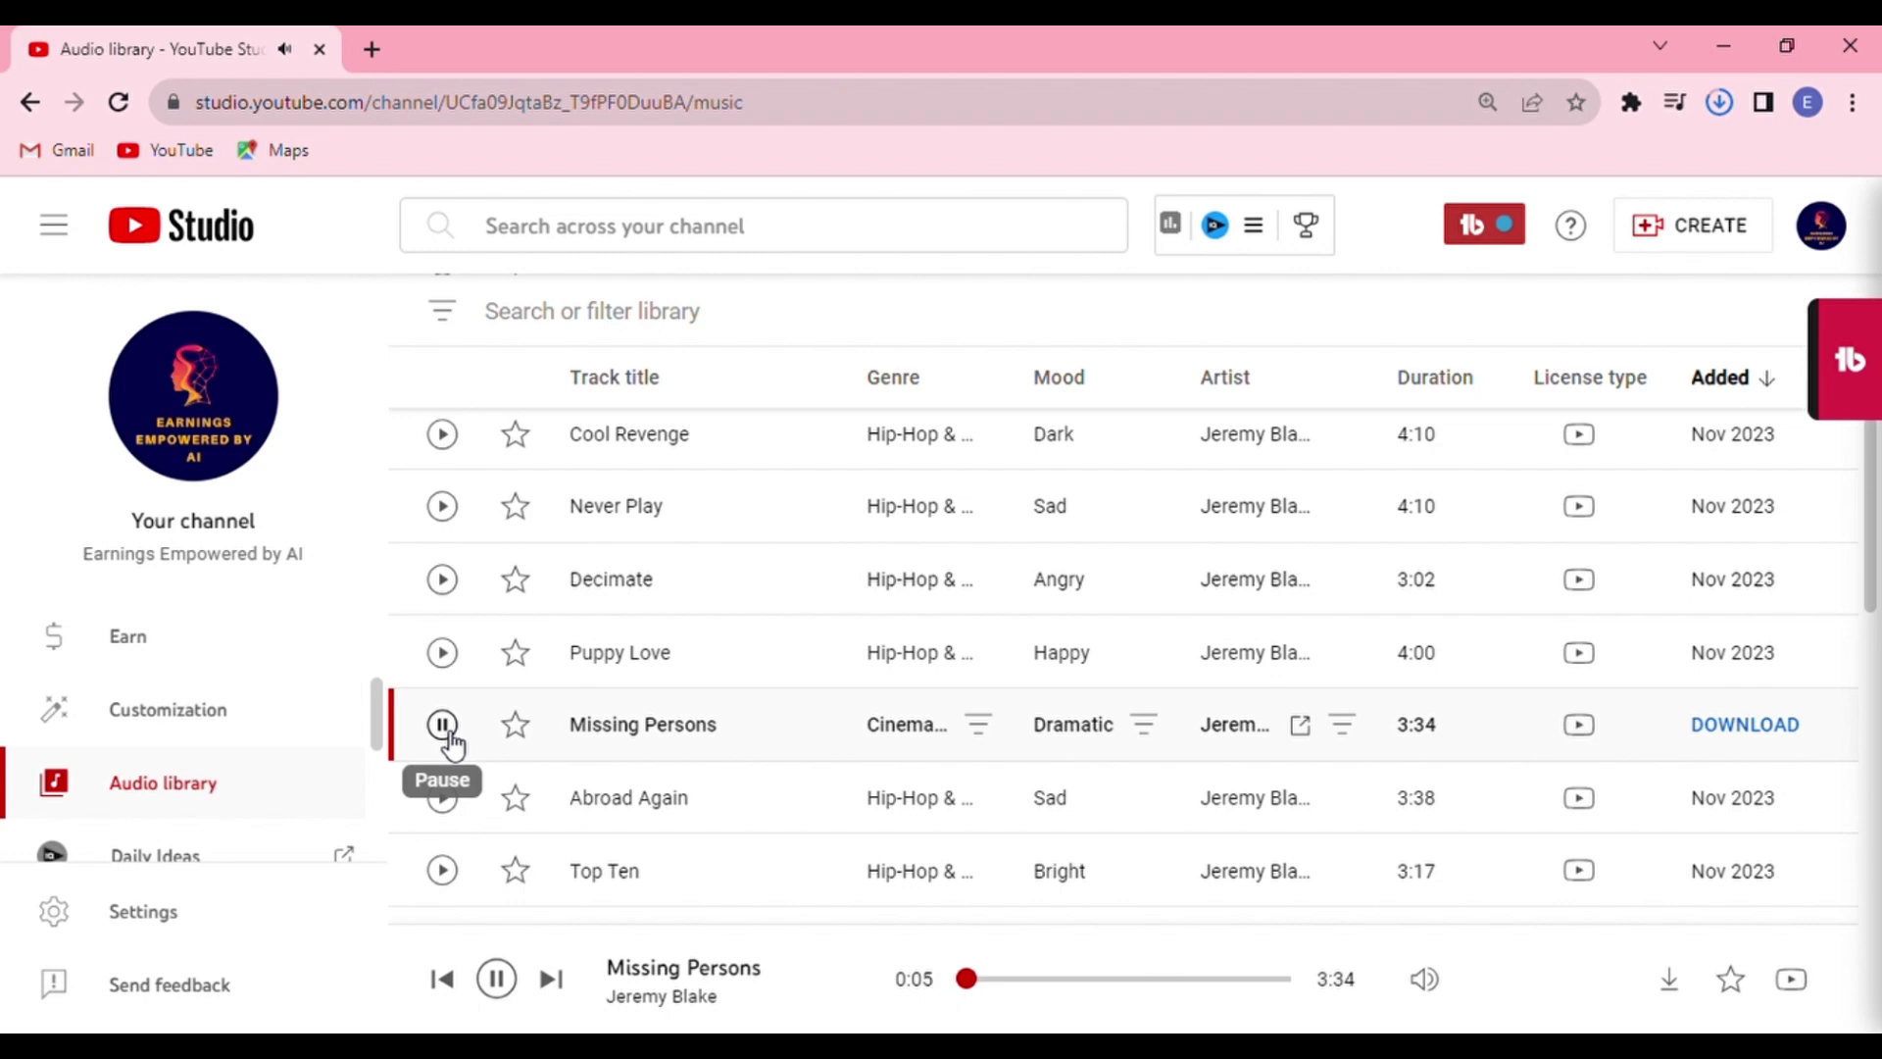
scroll(1874, 651, down, 3)
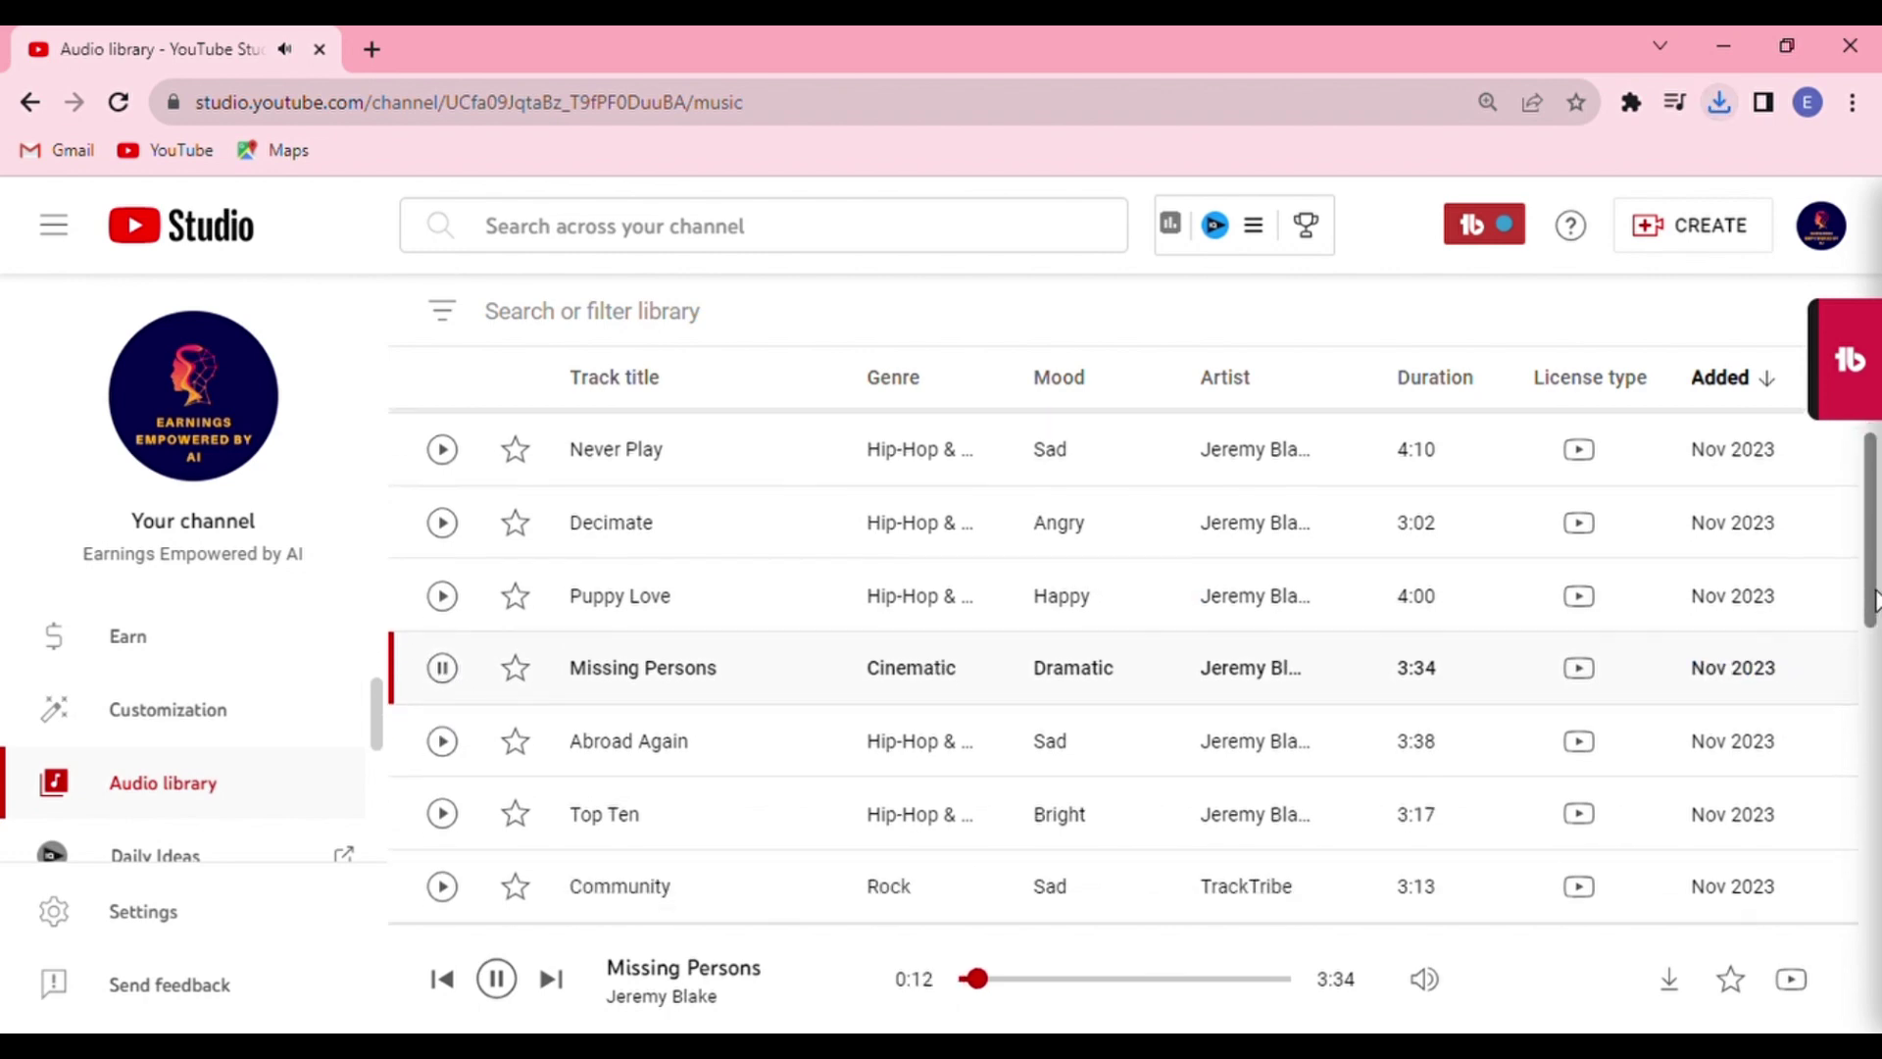
scroll(1874, 652, down, 4)
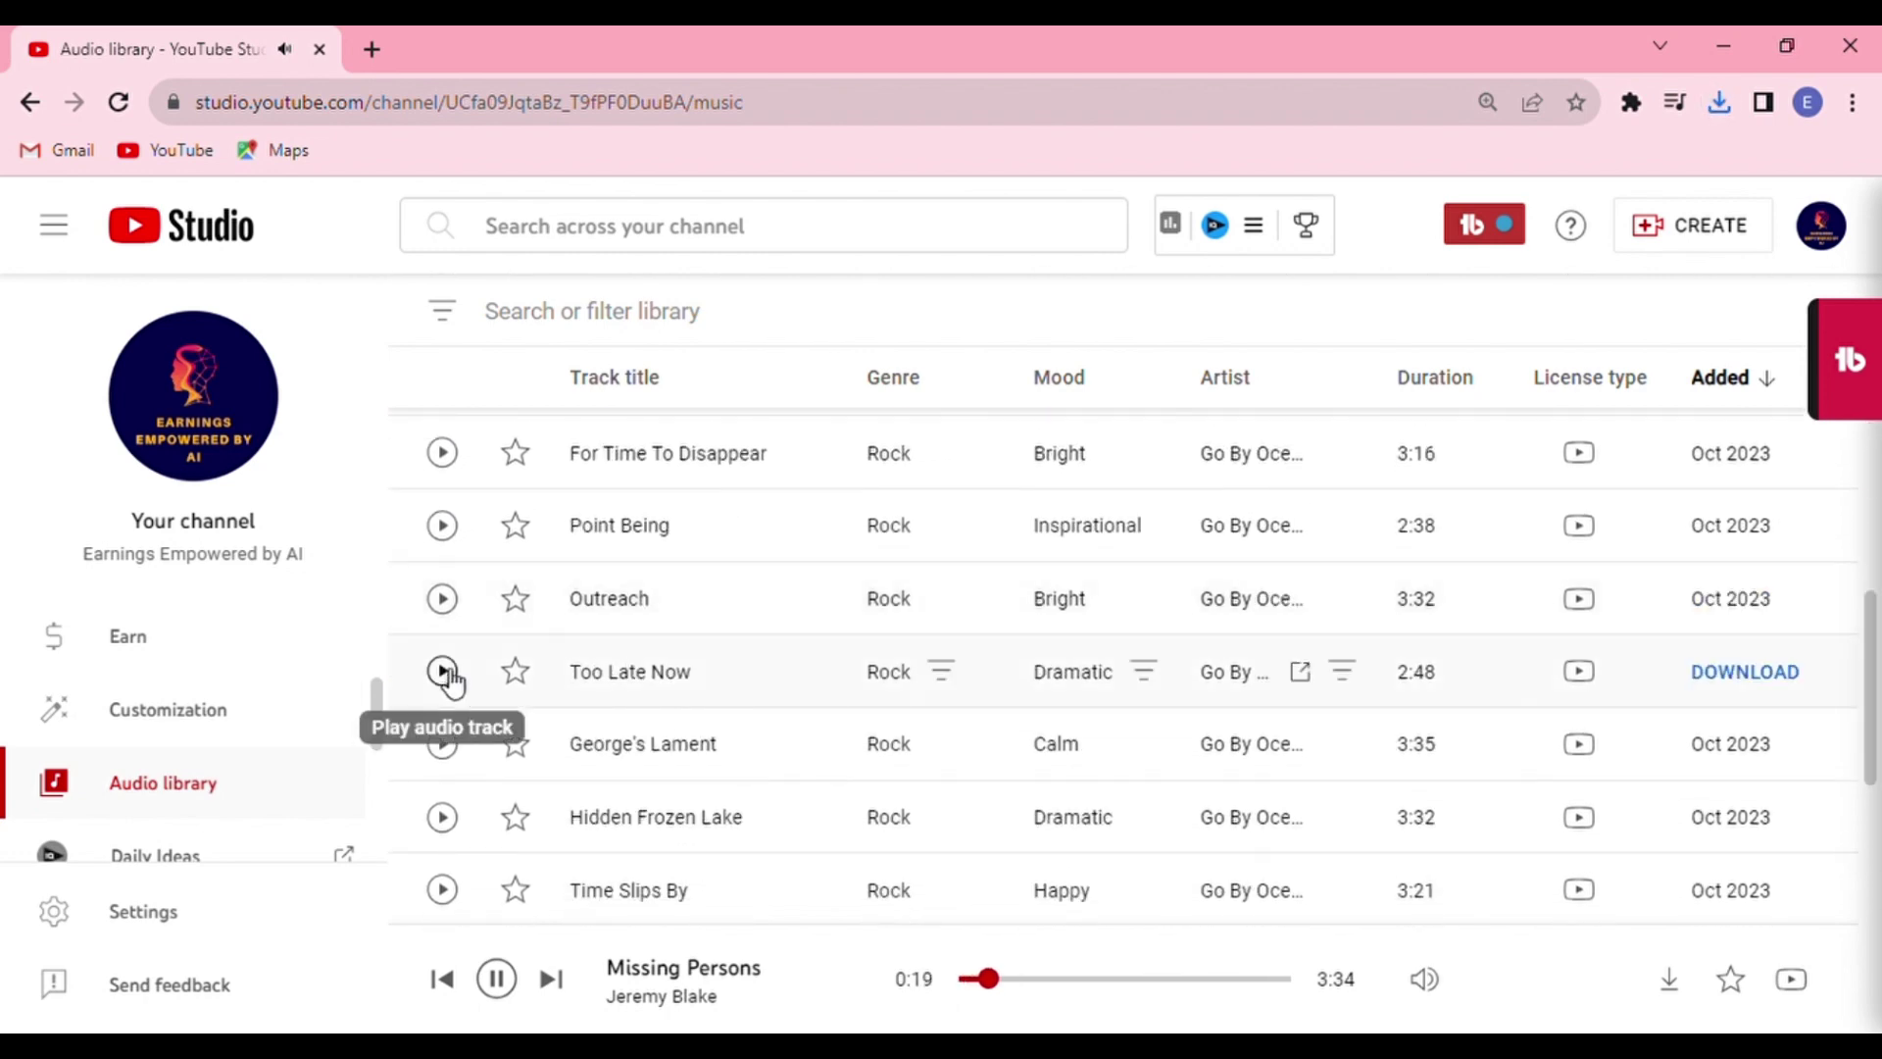
click(442, 670)
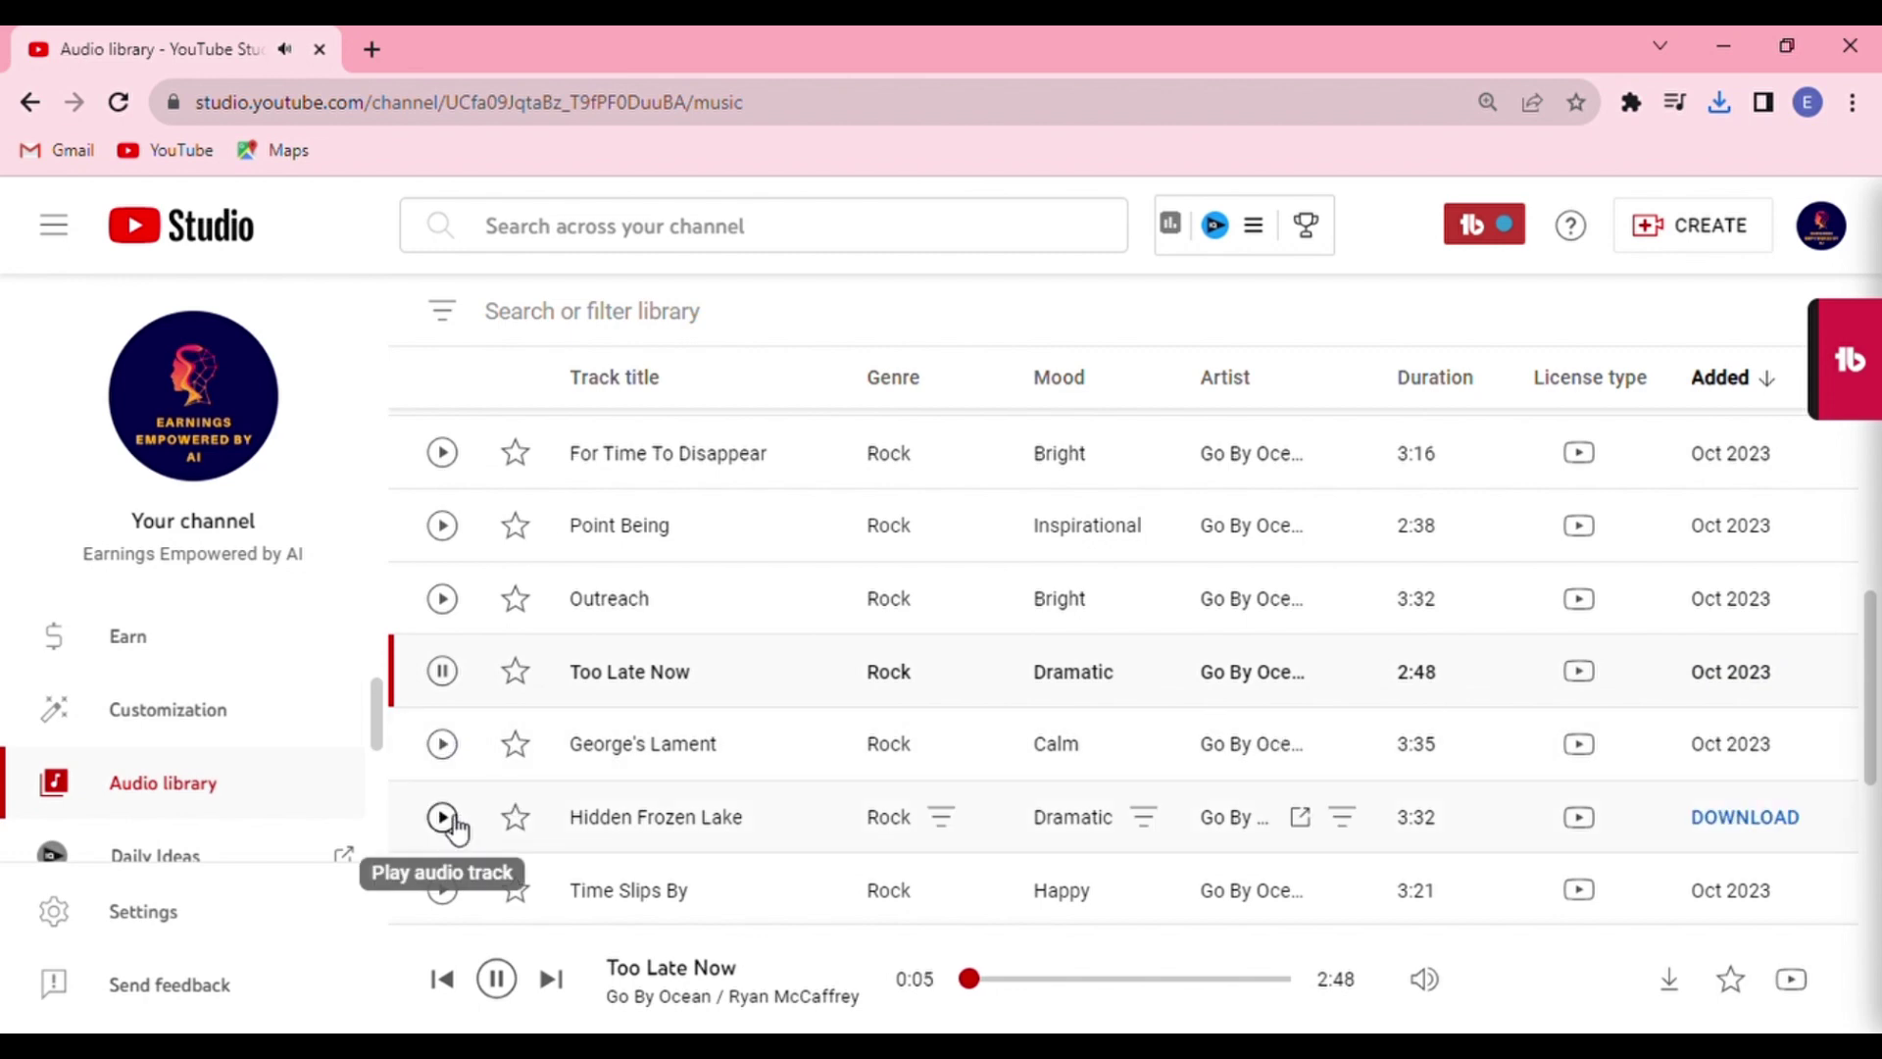
click(451, 824)
scroll(1872, 731, down, 3)
scroll(1874, 731, down, 7)
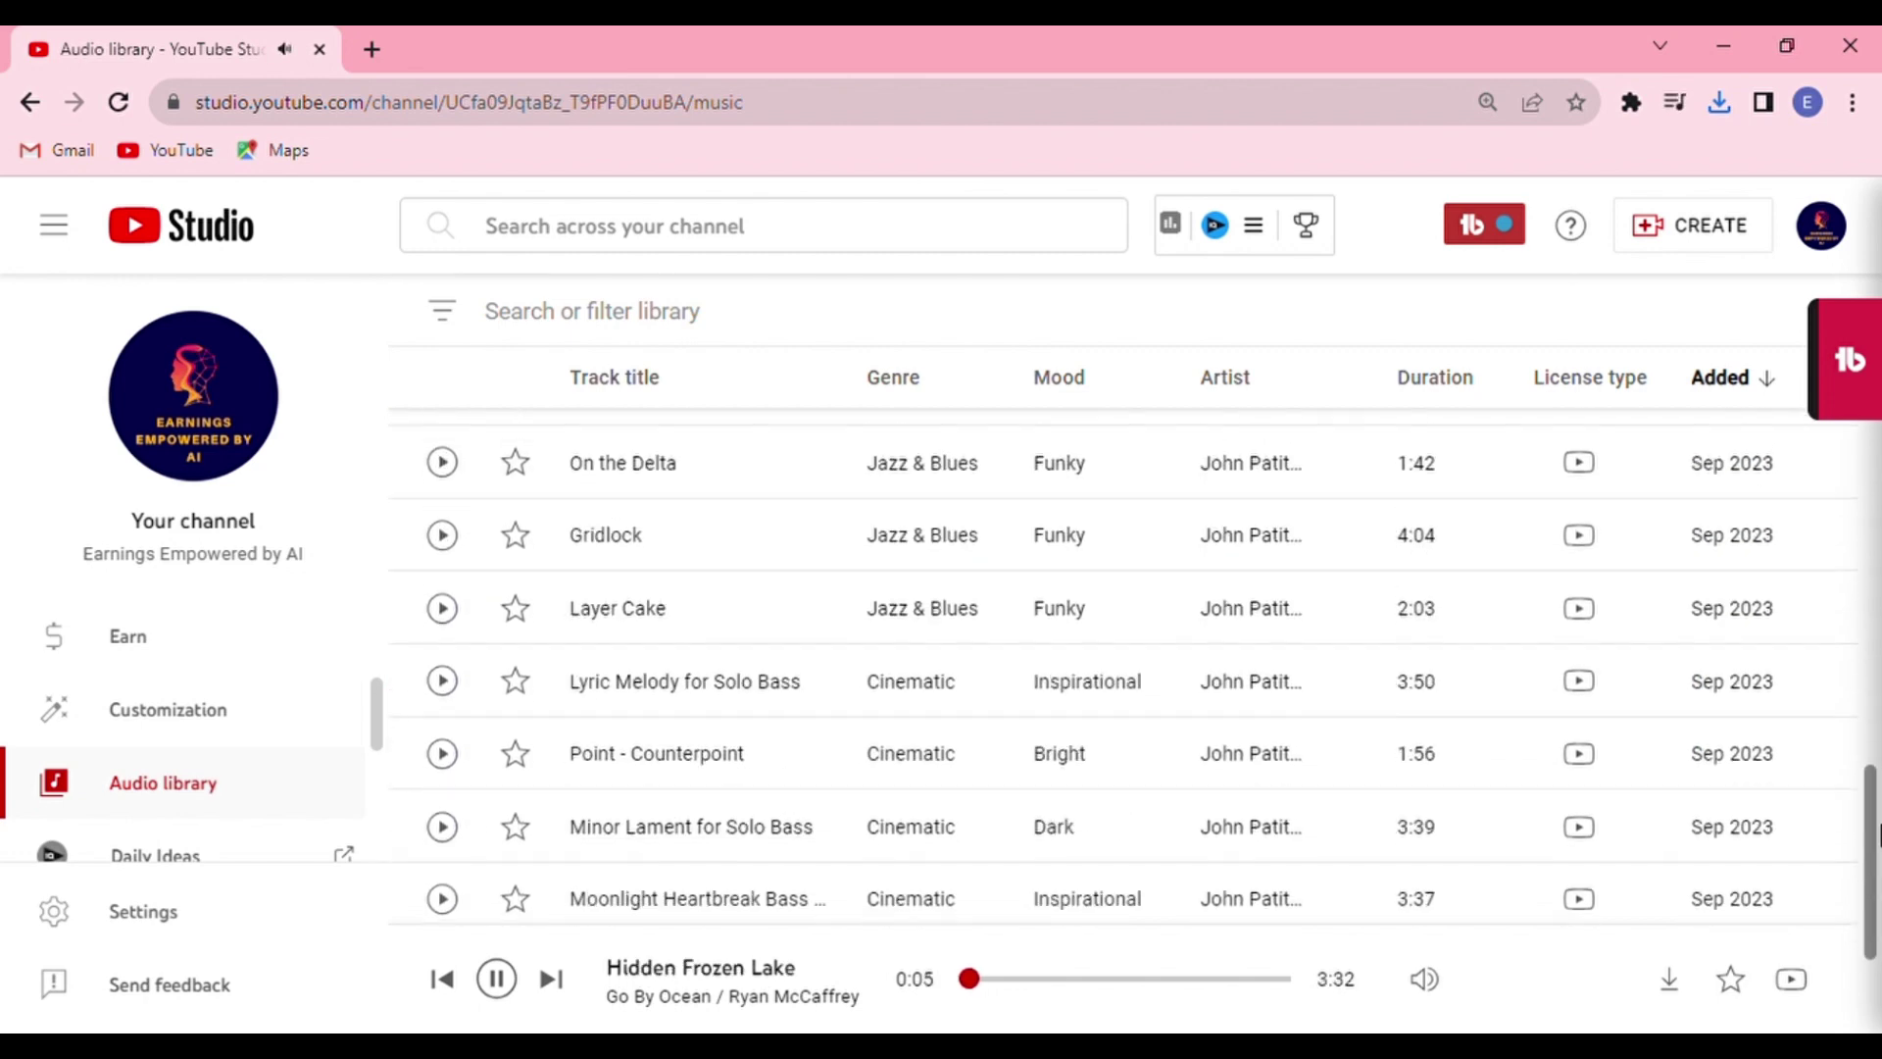
click(442, 799)
drag(1870, 910, 1876, 512)
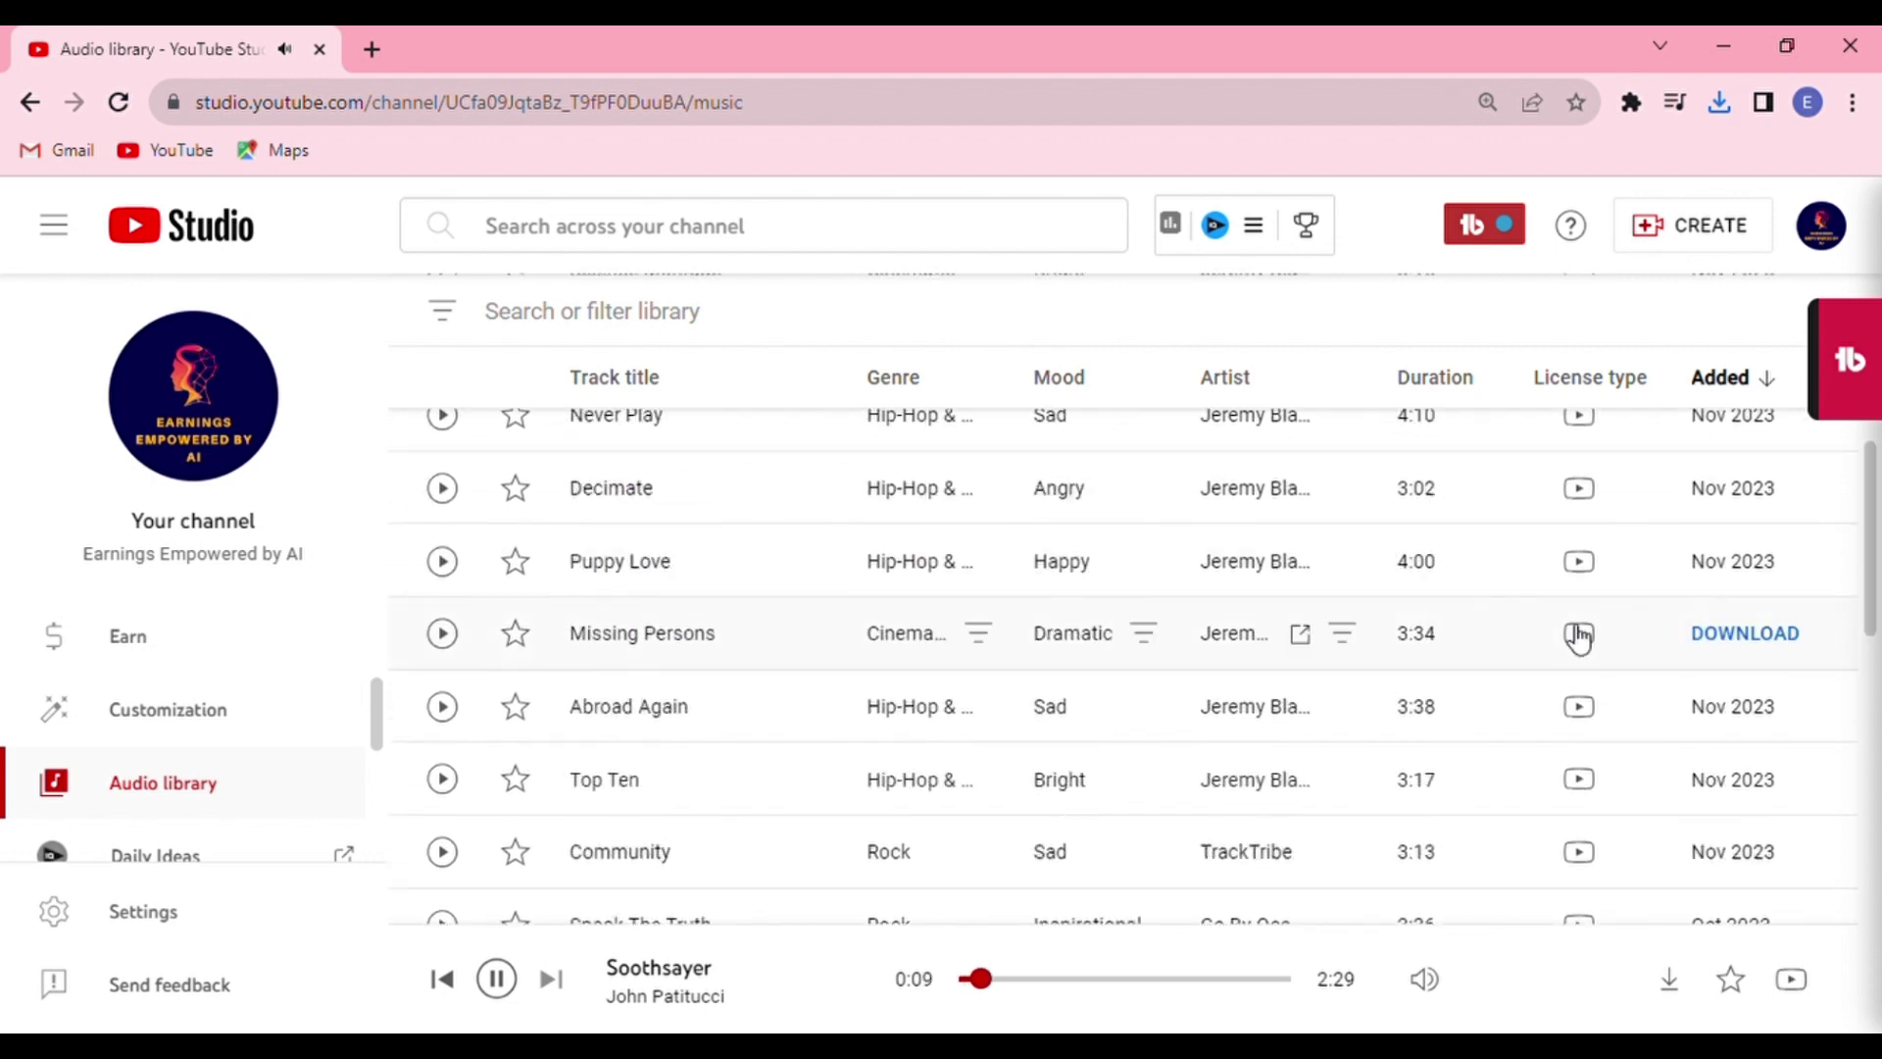
click(497, 978)
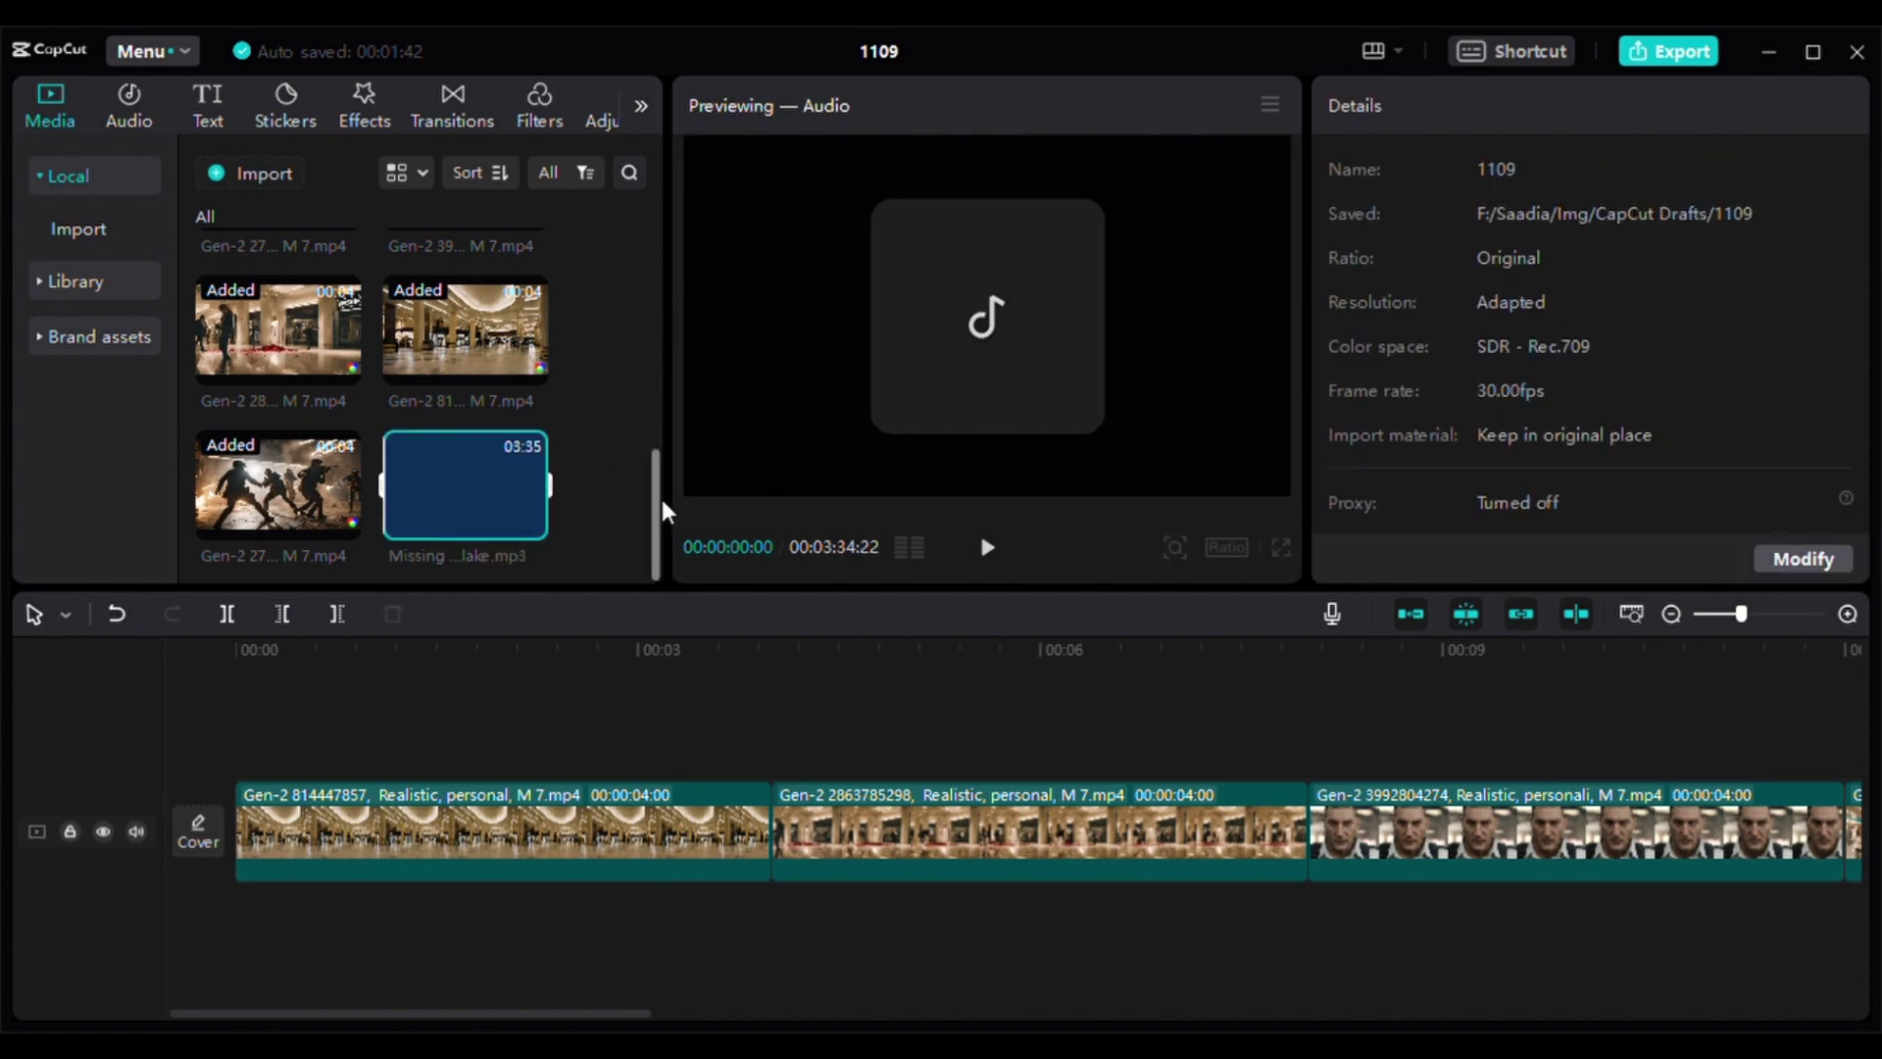
- Place the Missing Persons mp3 on the timeline as an audio track under the Gen-2 clips
click(247, 742)
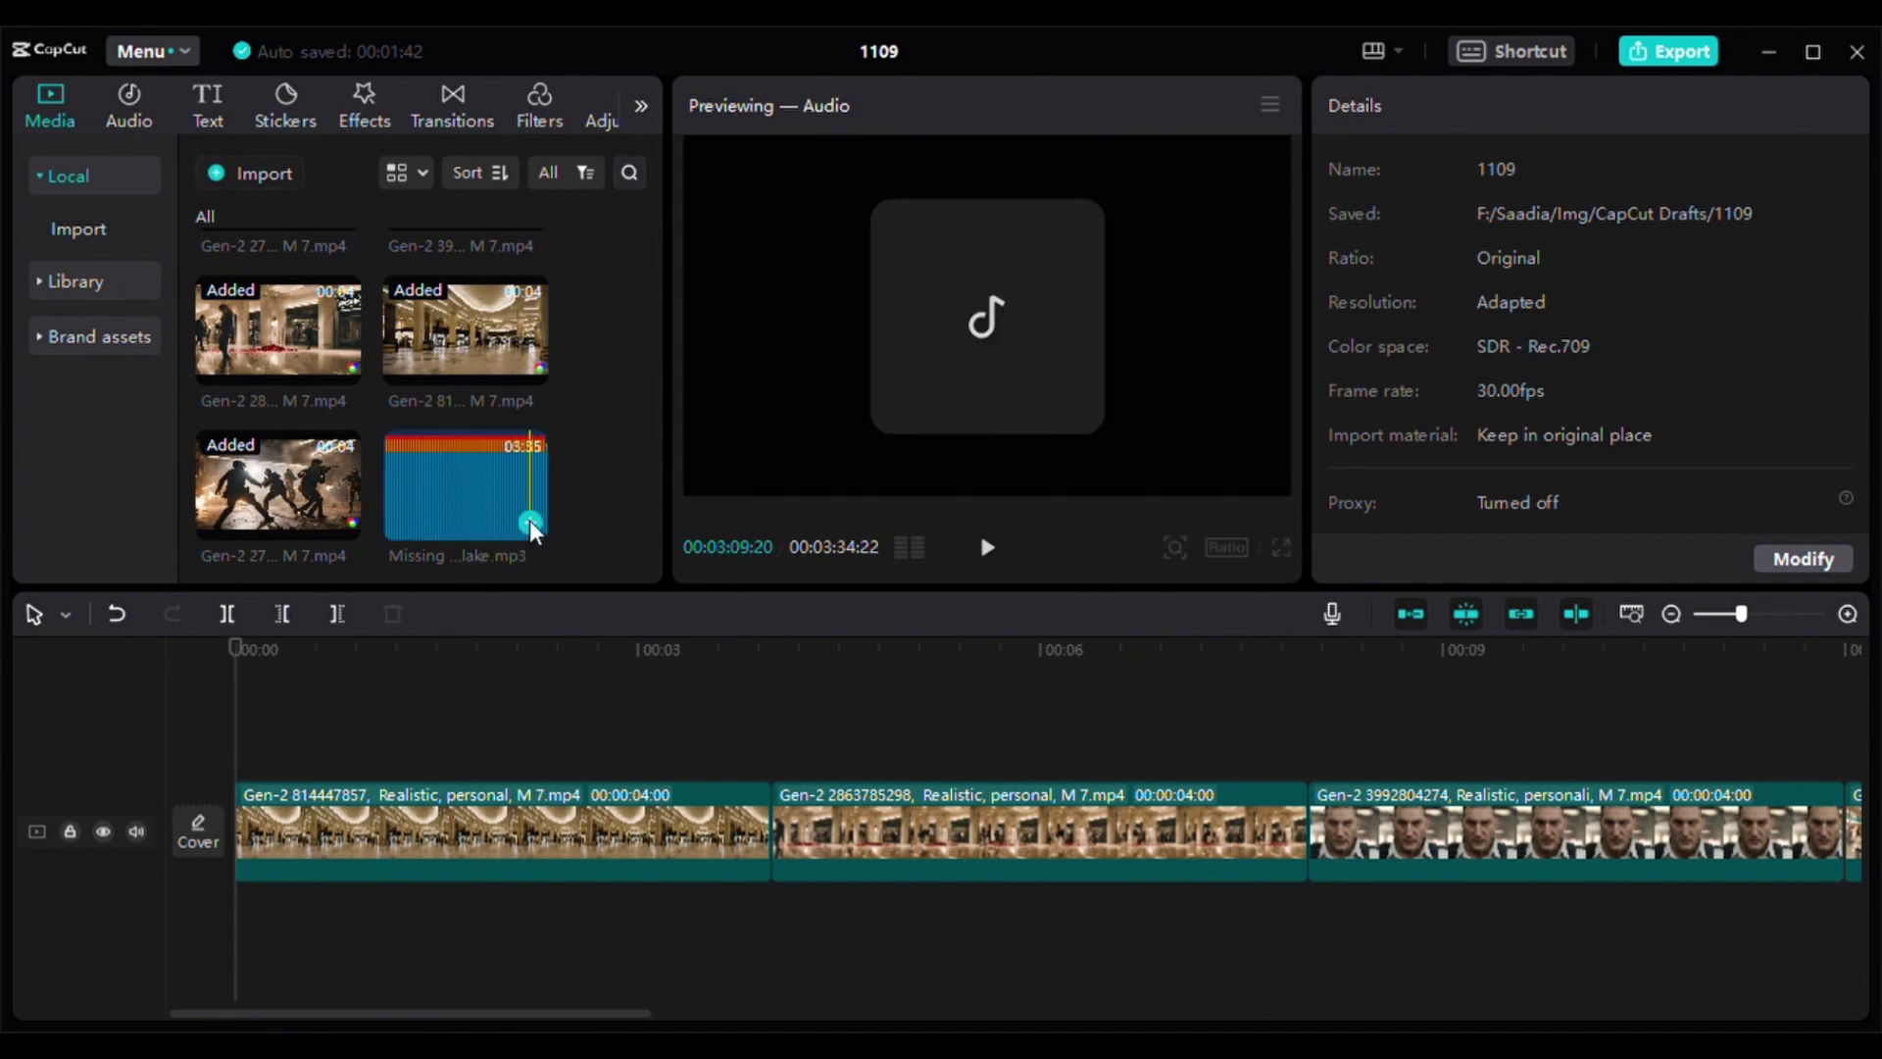
click(531, 524)
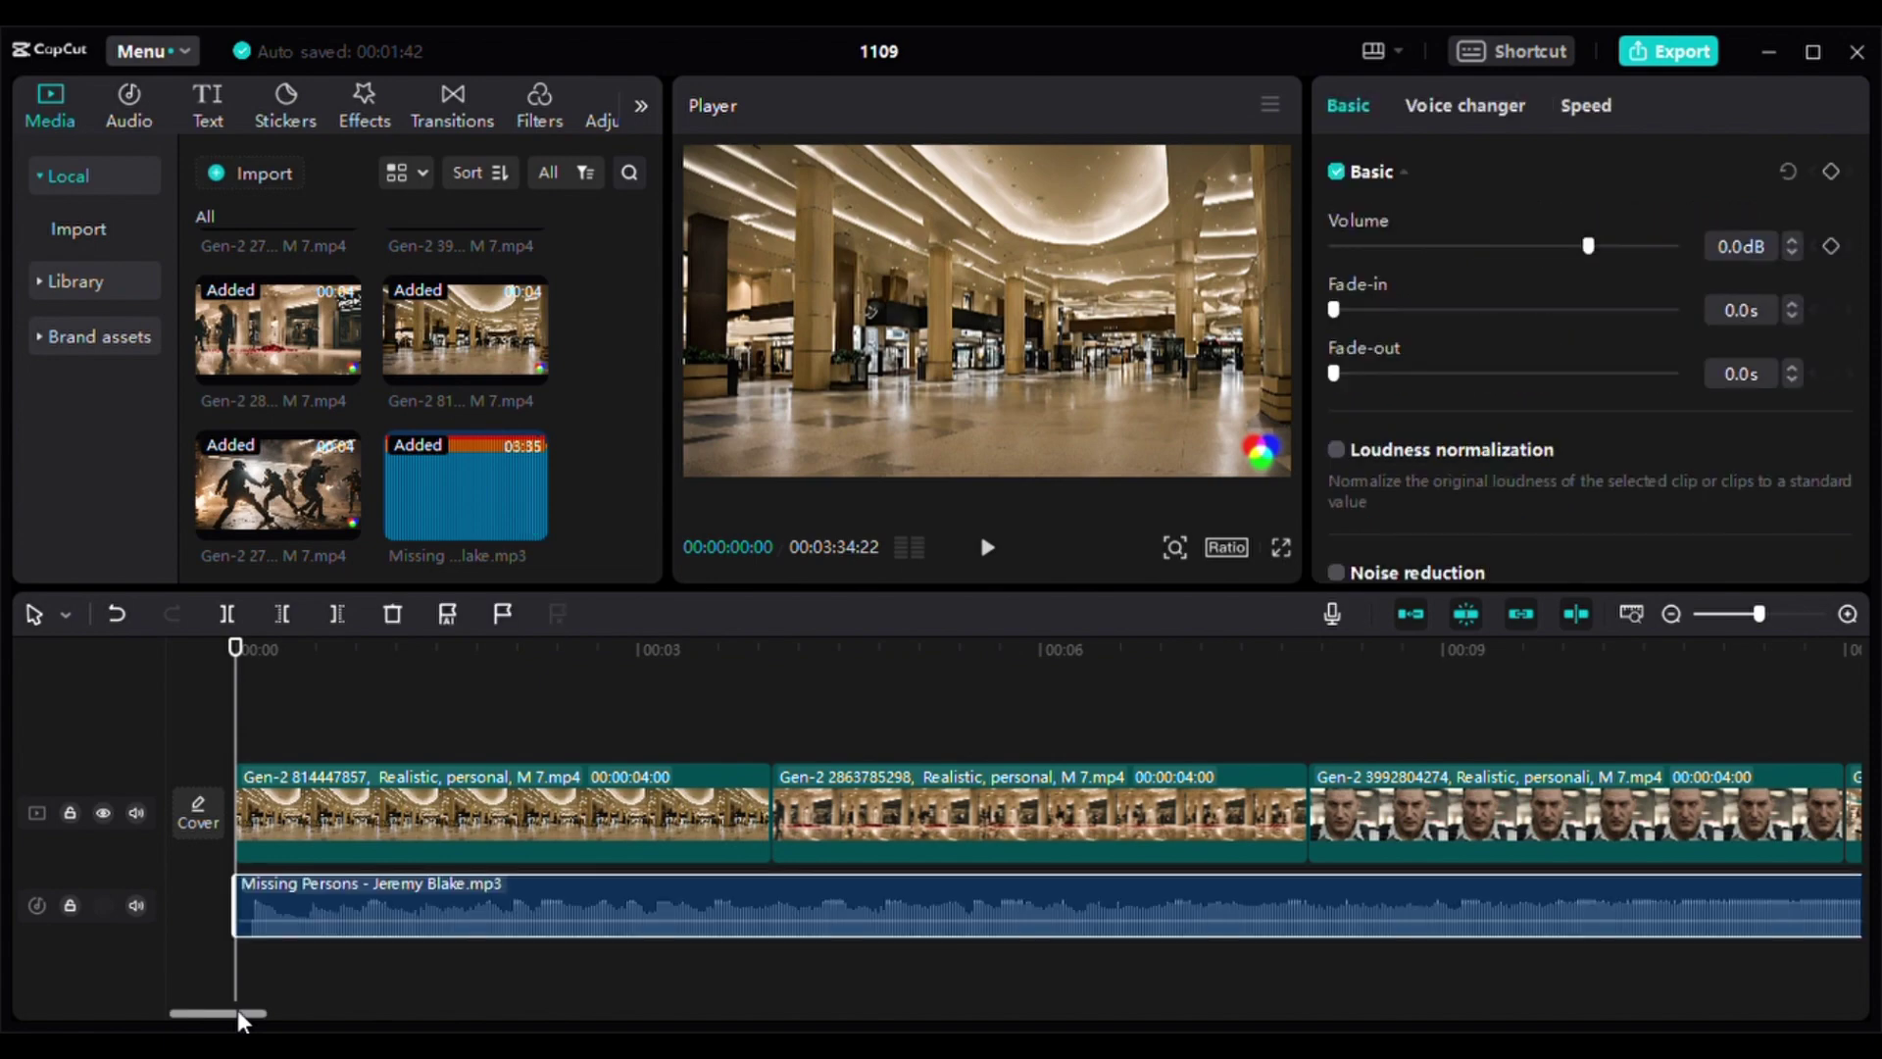
drag(239, 1012, 1810, 1012)
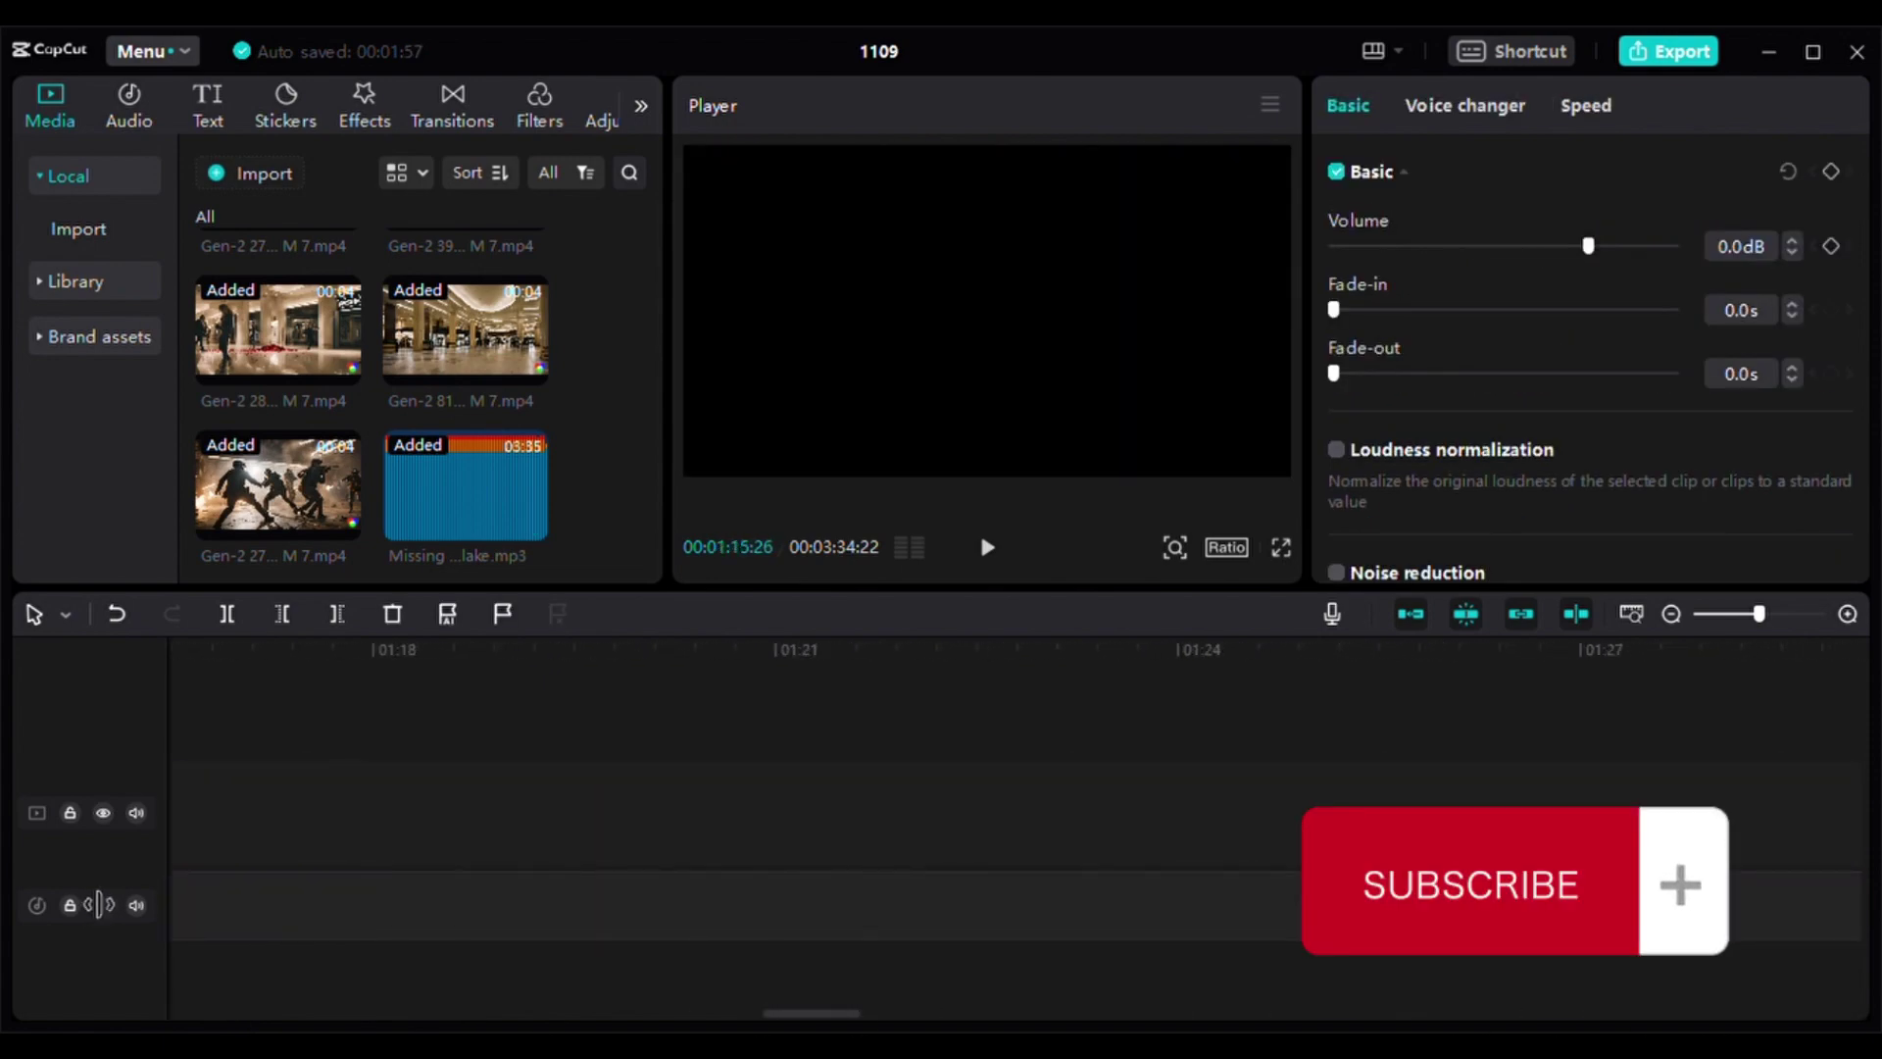